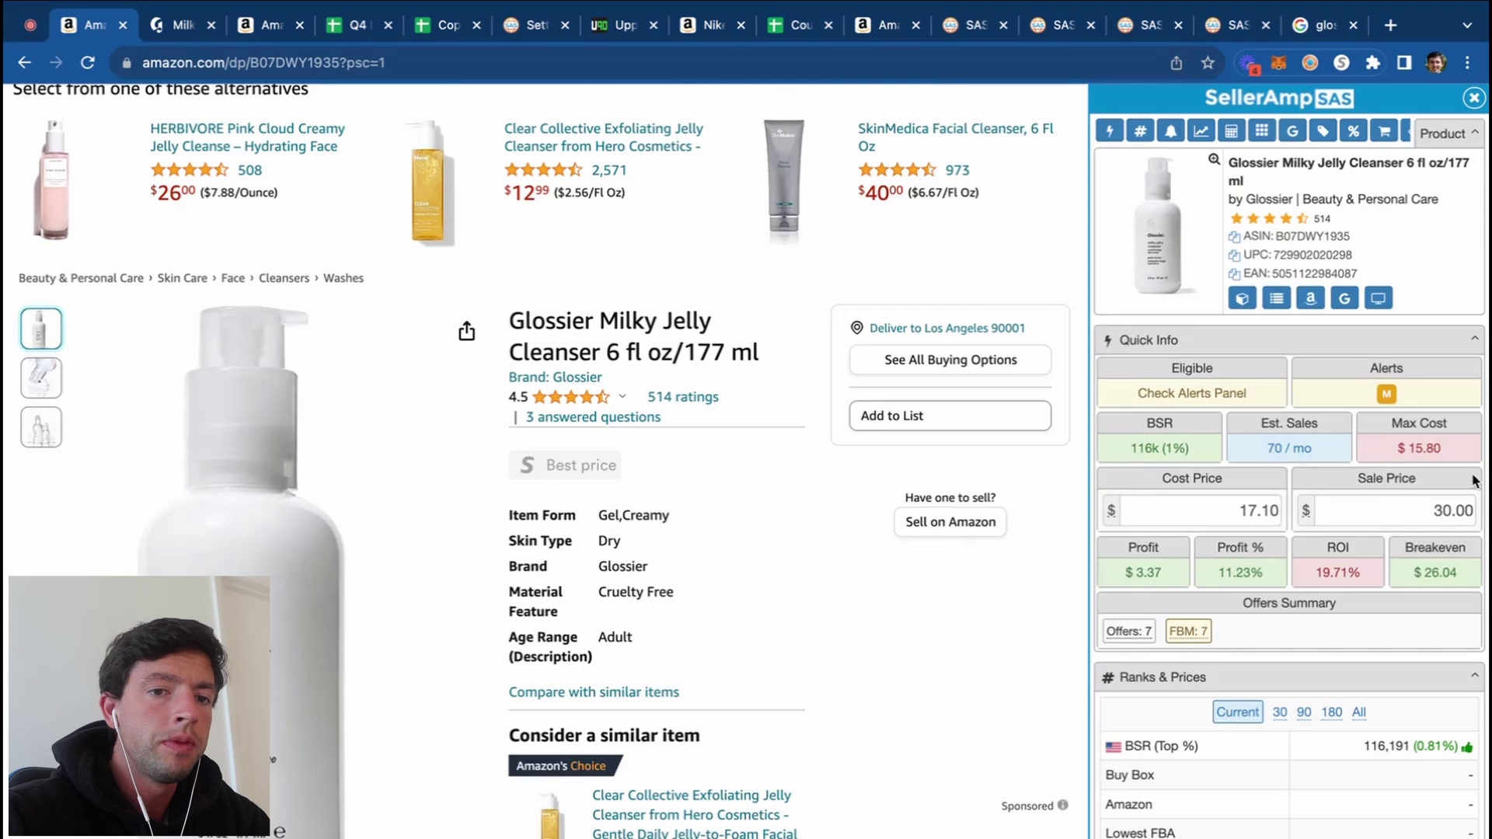
Step: Scroll past the Quick Info panel down the listing to the Keepa price-history chart
{"action": "scroll", "coordinate": [1478, 482], "scroll_direction": "up", "scroll_amount": 5}
{"action": "scroll", "coordinate": [1479, 482], "scroll_direction": "down", "scroll_amount": 5}
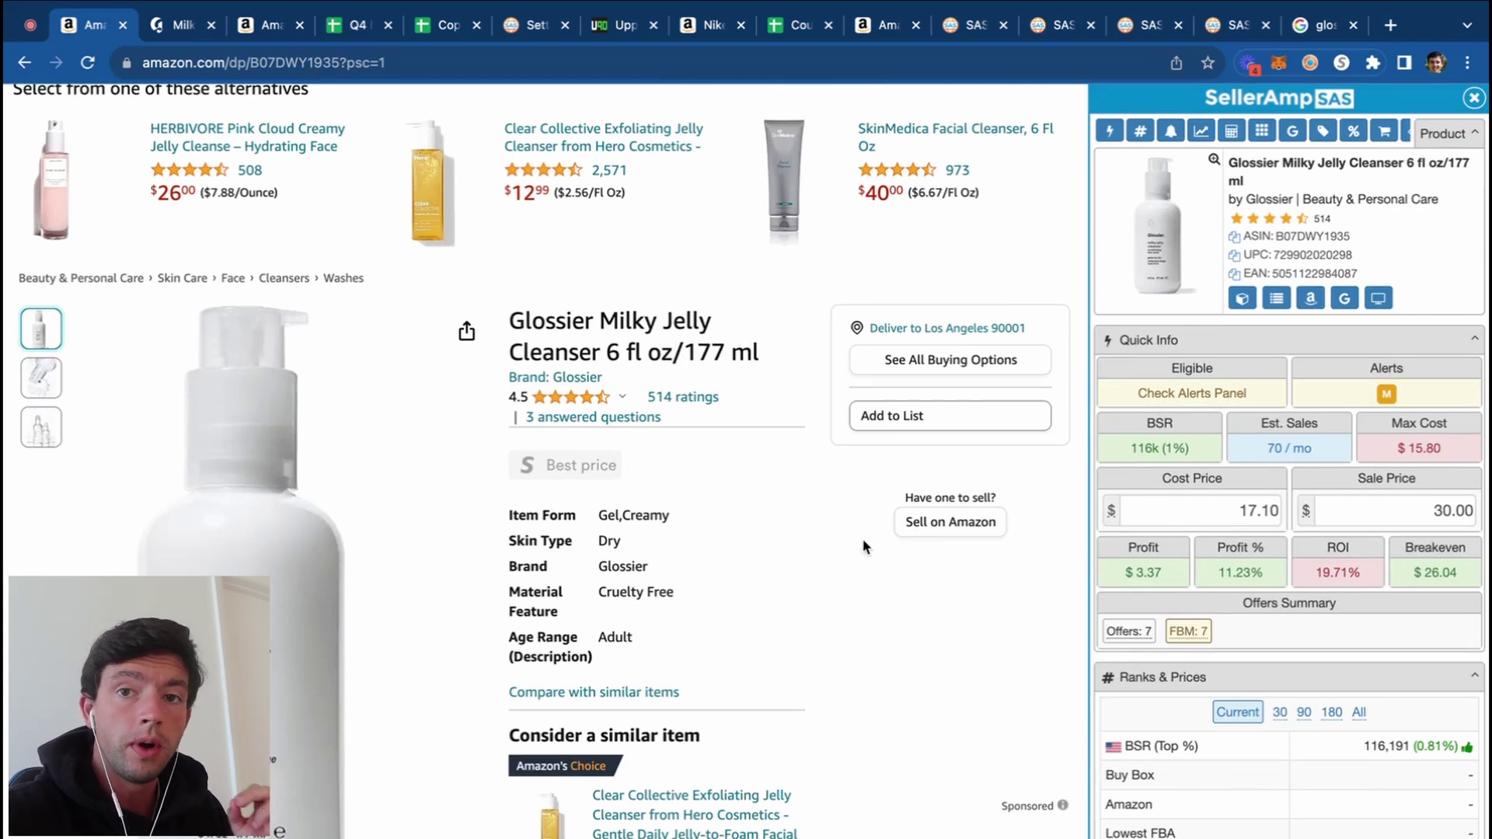
{"action": "scroll", "coordinate": [861, 537], "scroll_direction": "down", "scroll_amount": 10}
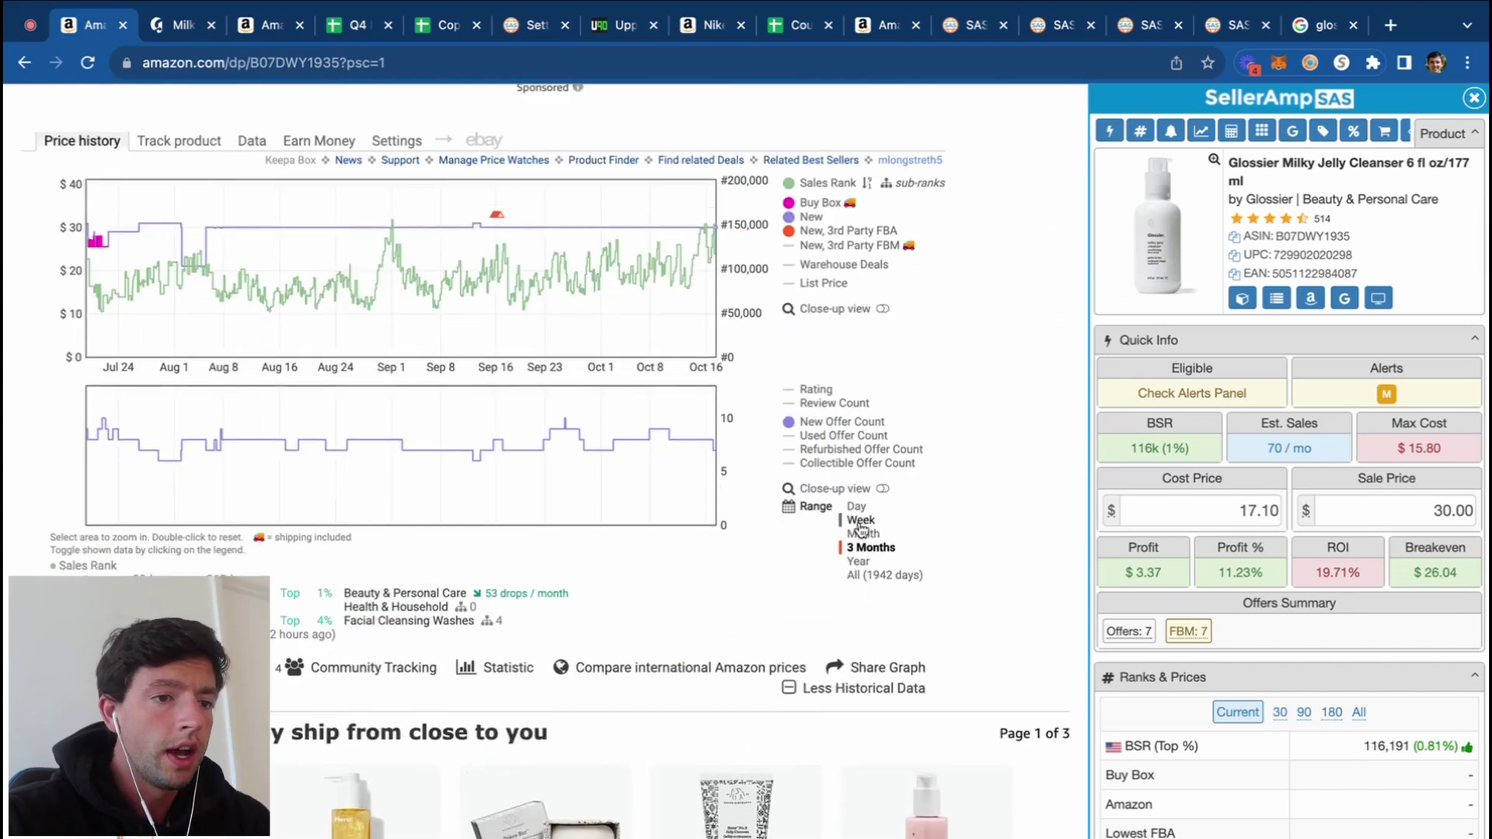
Step: Show a year of Keepa price history and test a 35 sale price before returning to 30
{"action": "left_click", "coordinate": [858, 561]}
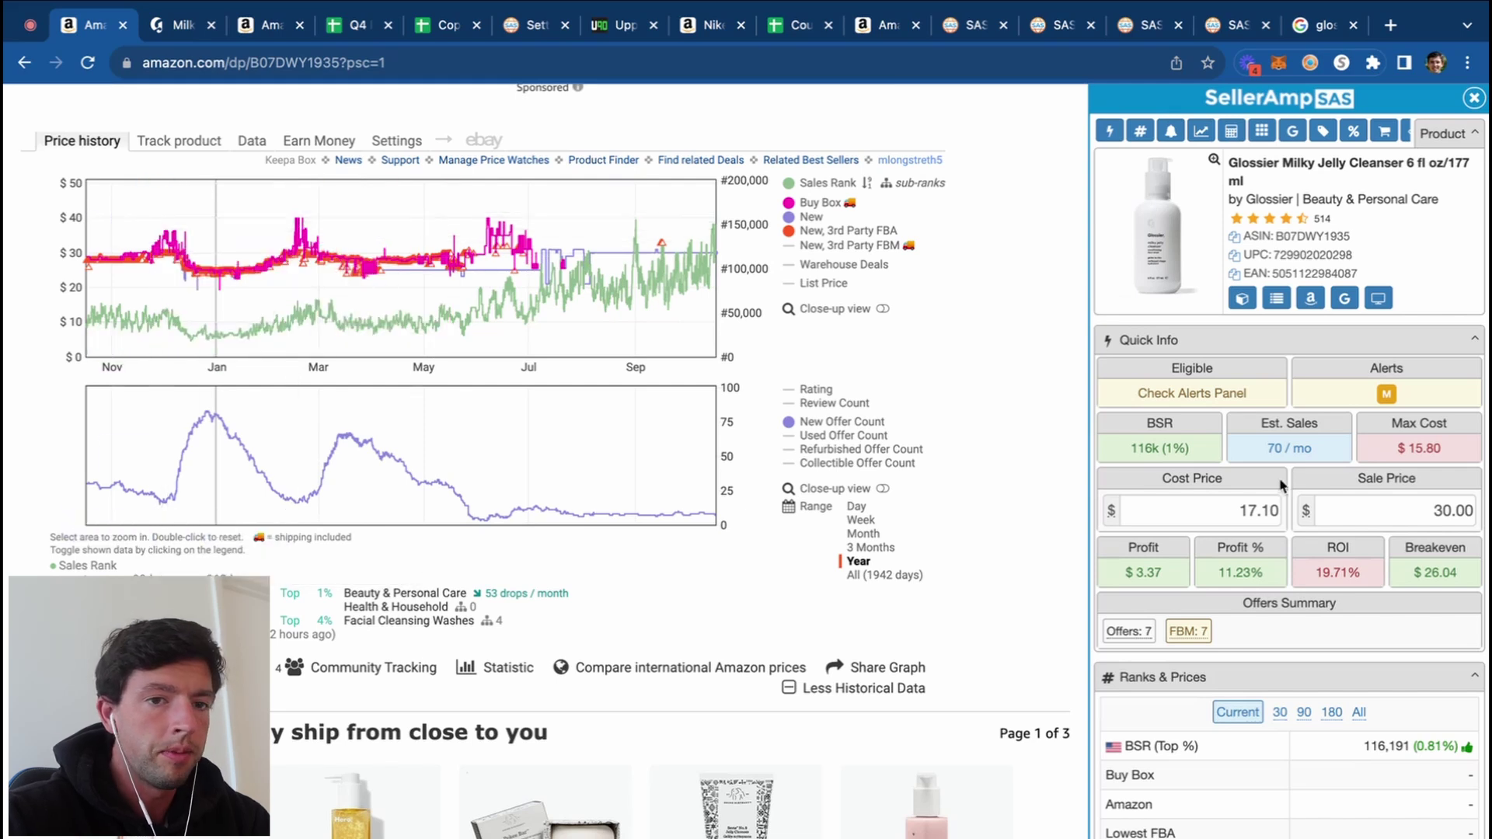
{"action": "left_click", "coordinate": [1379, 510]}
{"action": "type", "text": "35"}
{"action": "key", "text": "Return"}
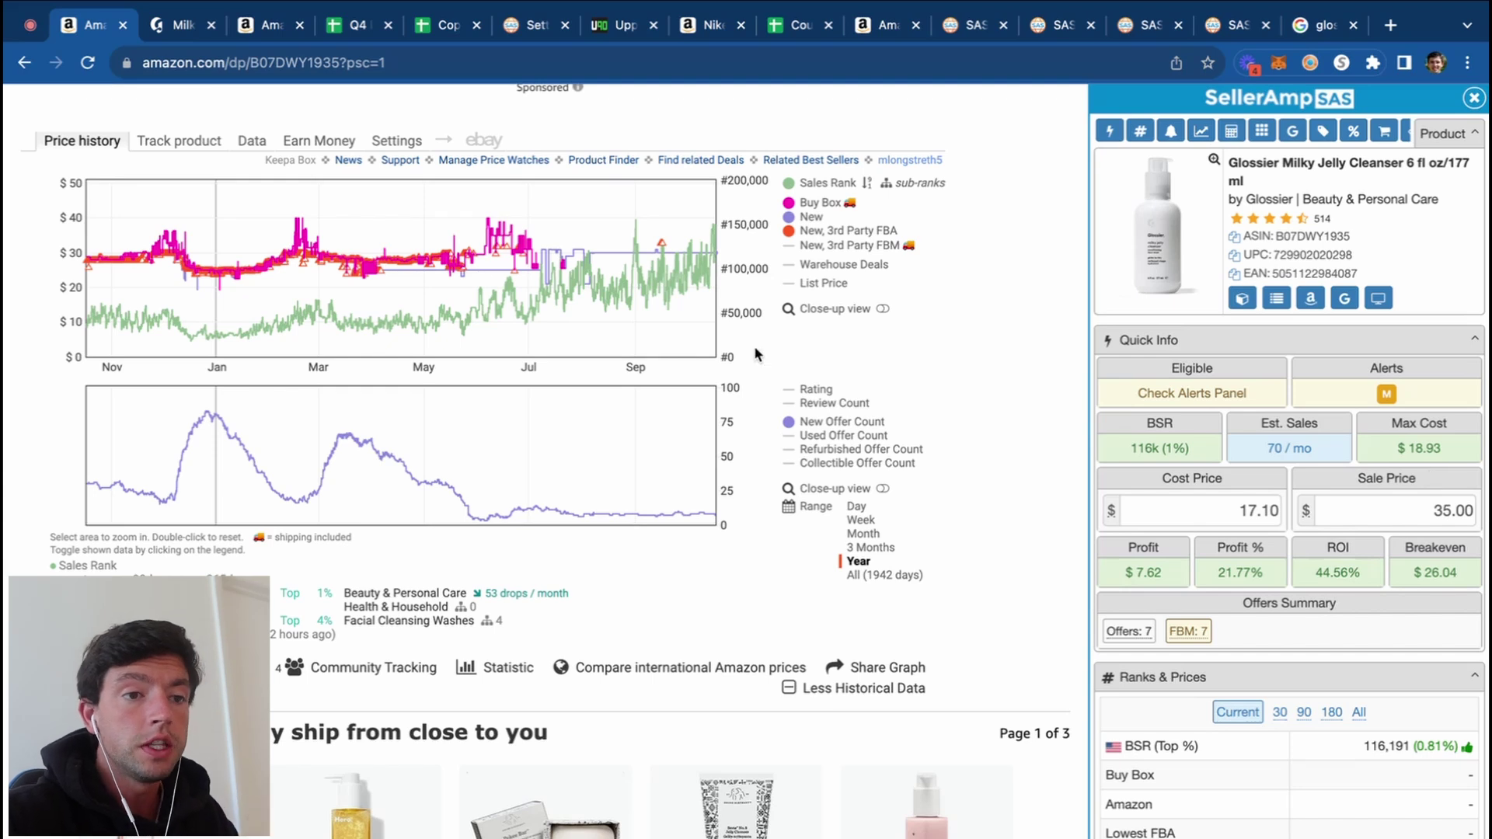
{"action": "left_click", "coordinate": [1403, 510]}
{"action": "type", "text": "30"}
{"action": "key", "text": "Return"}
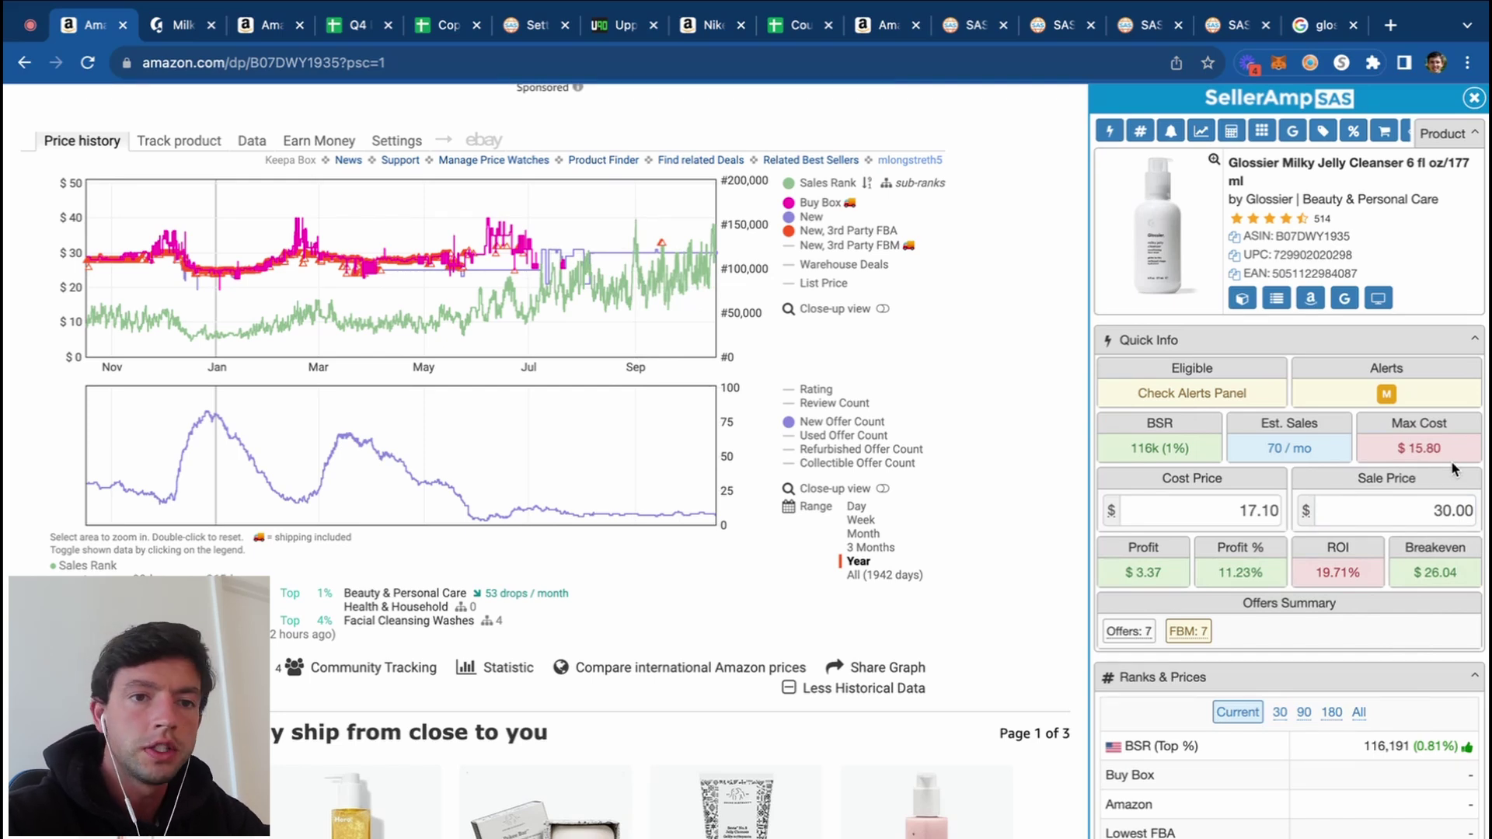
Step: Set the cost price to 19 less 25% (14.25), giving $6.39 profit
{"action": "left_click", "coordinate": [1175, 509]}
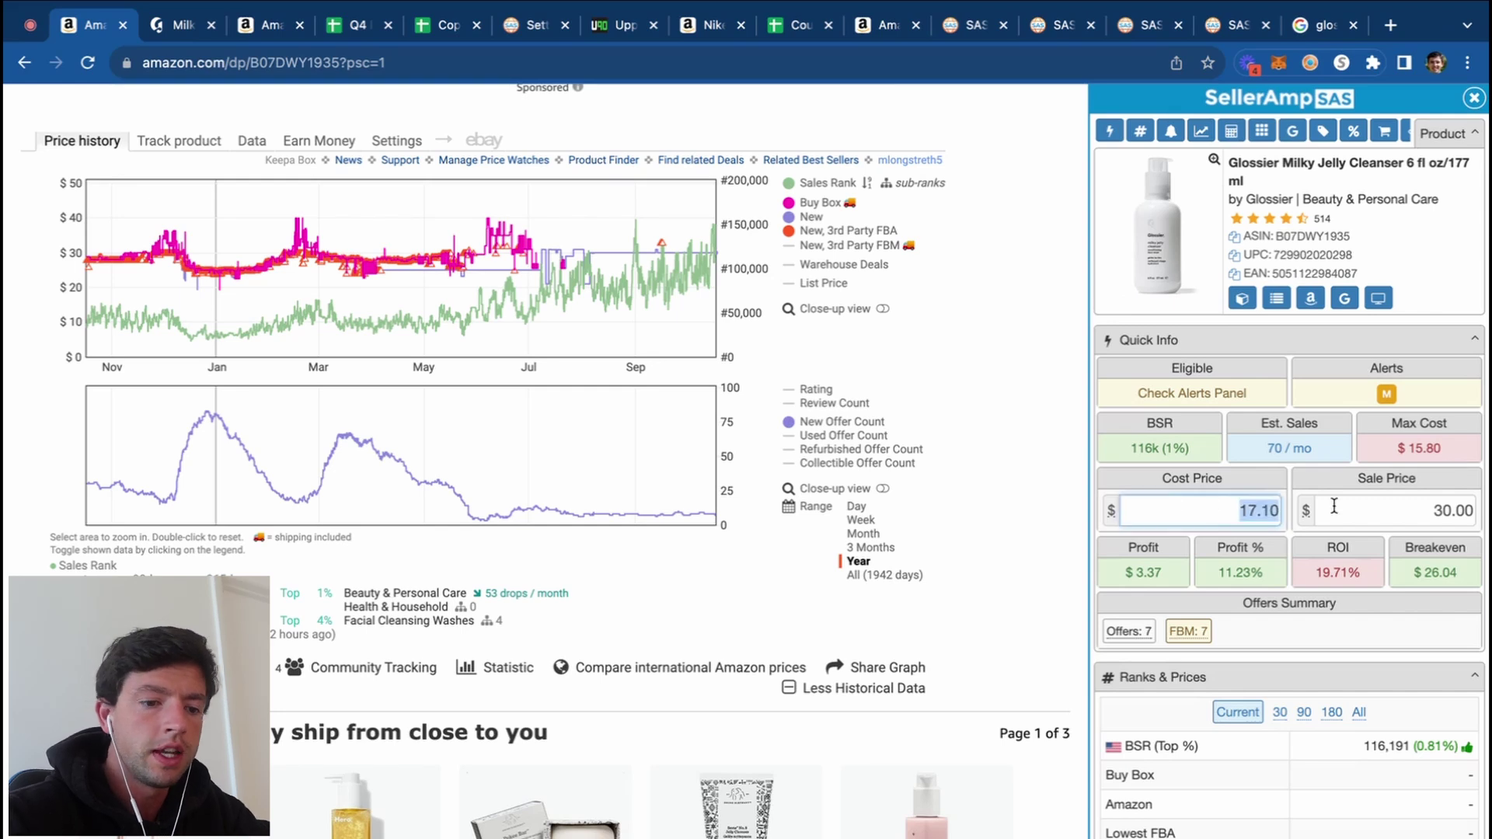
{"action": "type", "text": "19("}
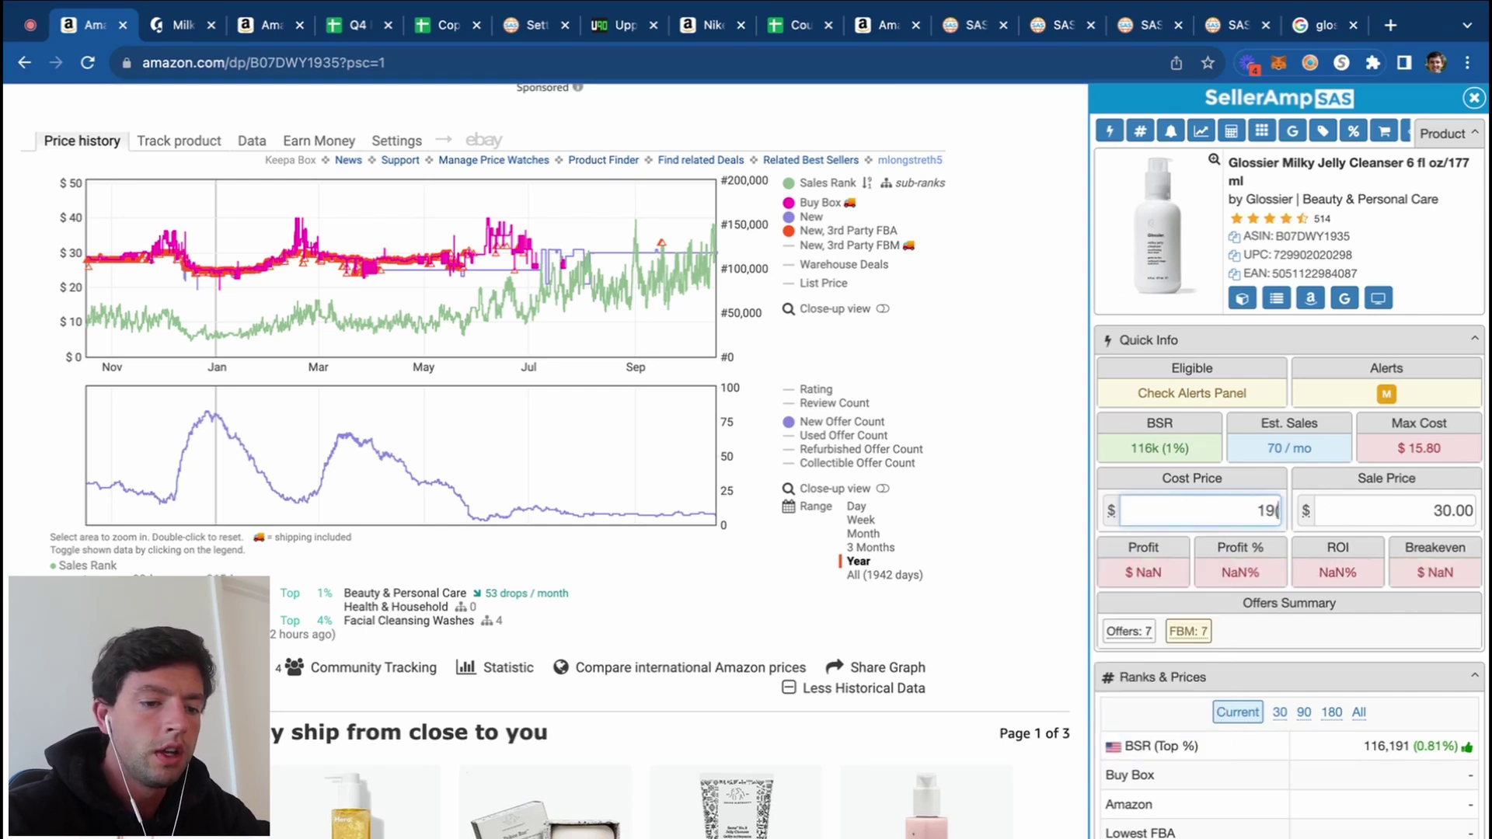
{"action": "type", "text": ".75"}
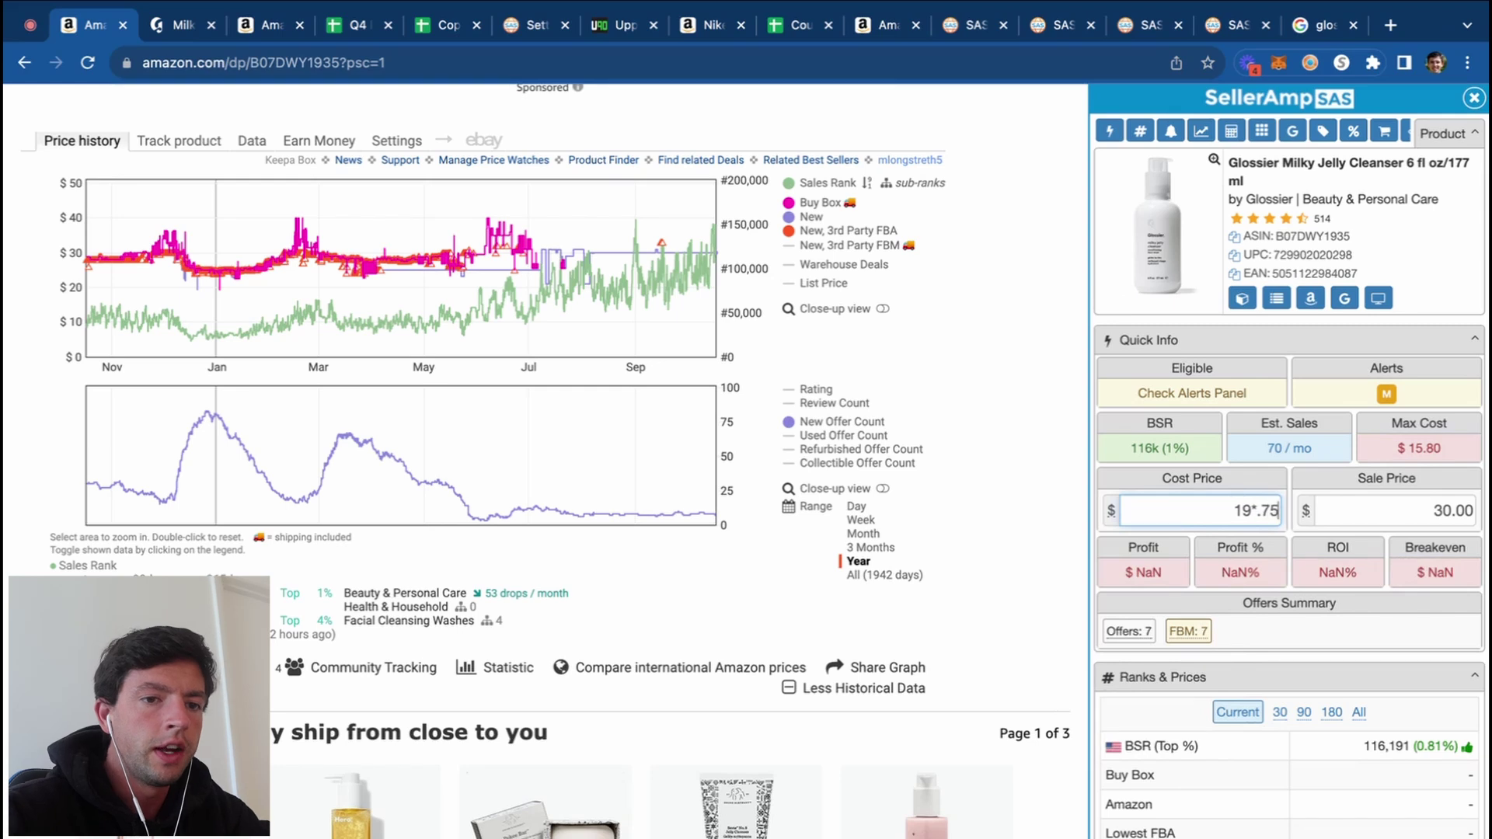
{"action": "key", "text": "Return"}
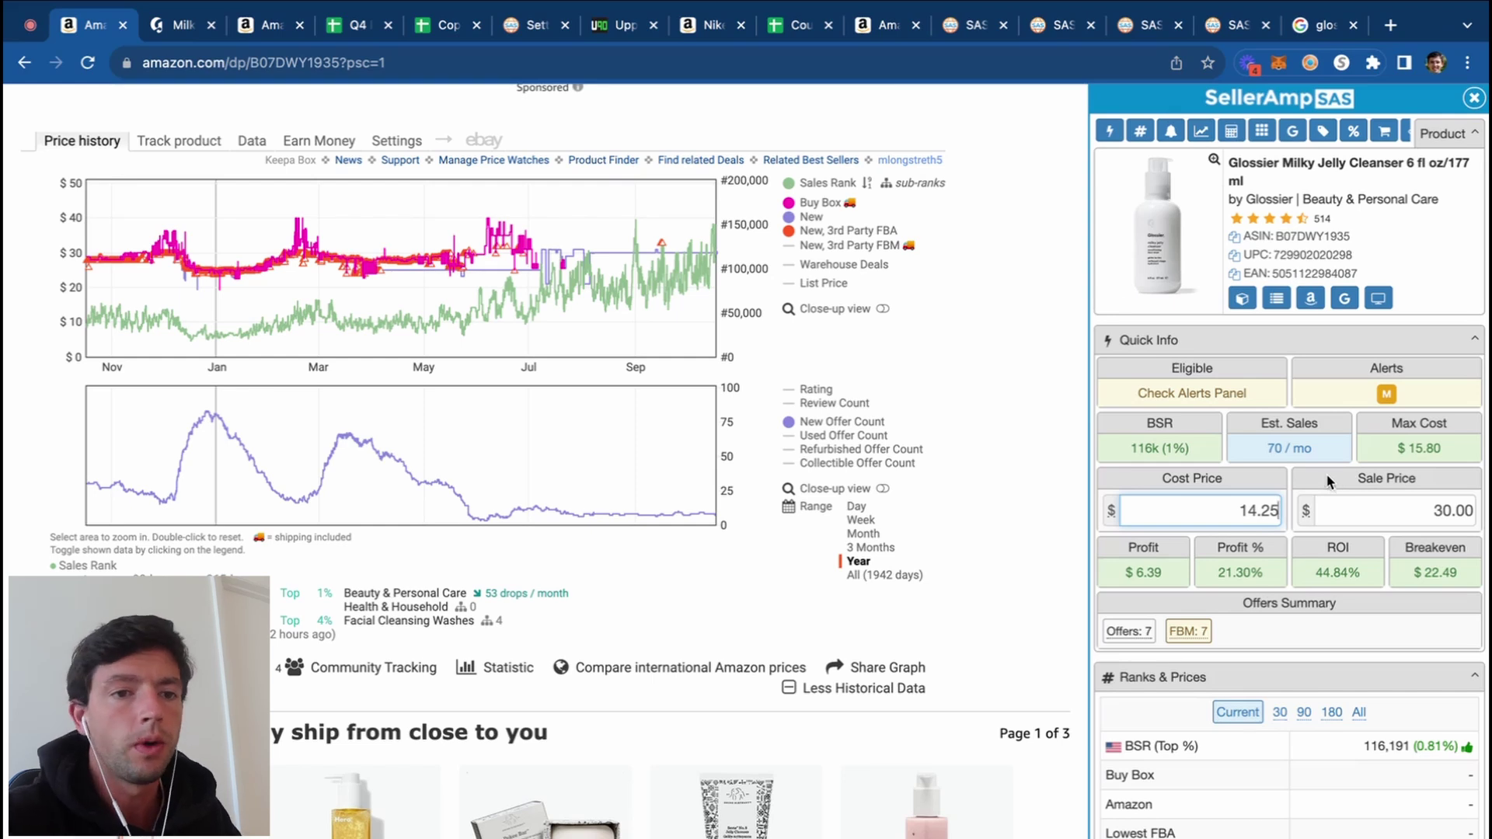
Step: Export the Glossier cleanser lead to the Almost Good Google Sheet
{"action": "scroll", "coordinate": [1296, 461], "scroll_direction": "down", "scroll_amount": 9}
{"action": "scroll", "coordinate": [1296, 462], "scroll_direction": "down", "scroll_amount": 15}
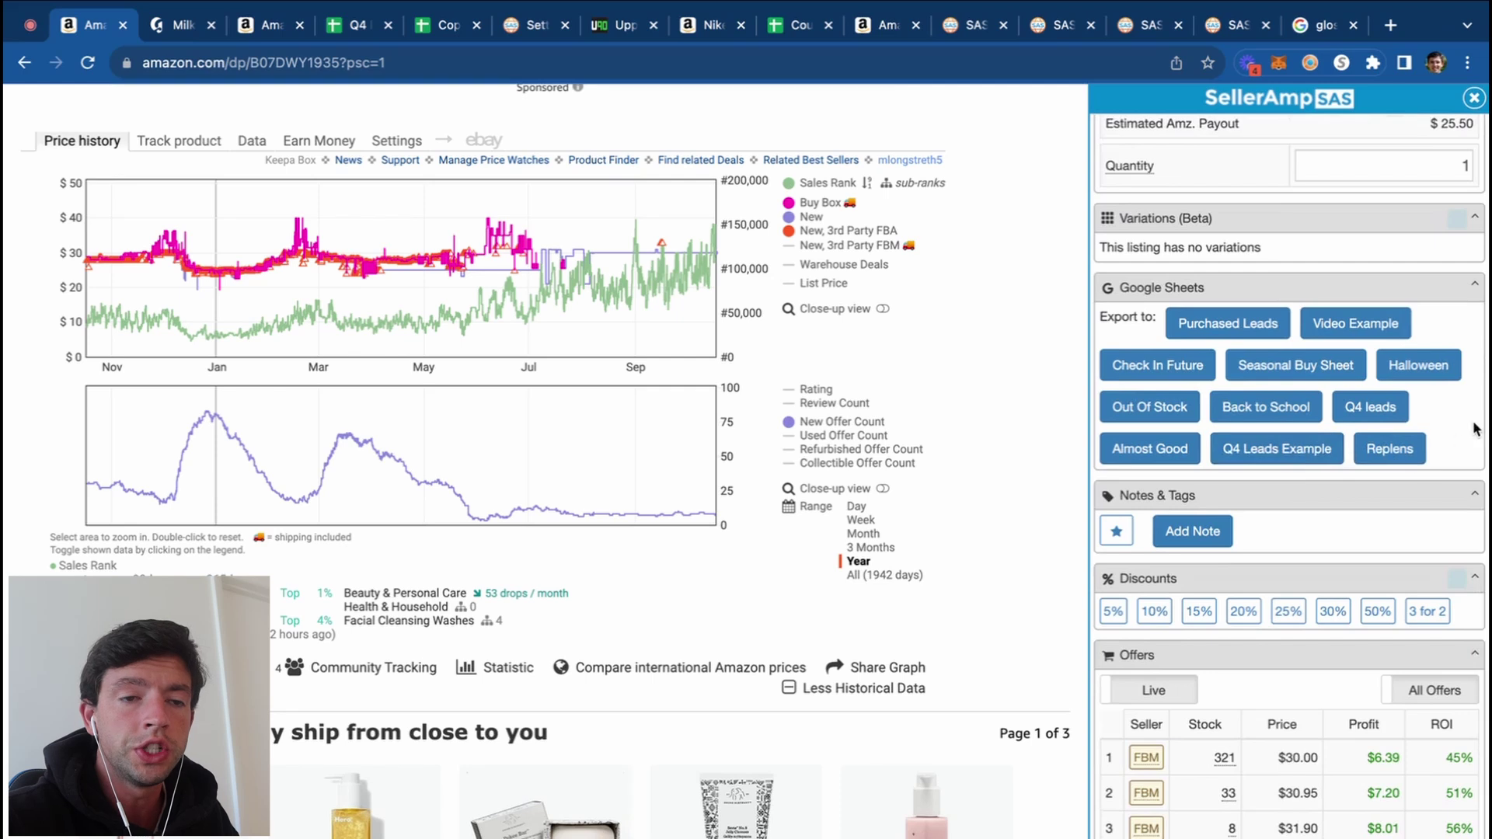
{"action": "scroll", "coordinate": [1474, 428], "scroll_direction": "up", "scroll_amount": 5}
{"action": "scroll", "coordinate": [1475, 428], "scroll_direction": "up", "scroll_amount": 1}
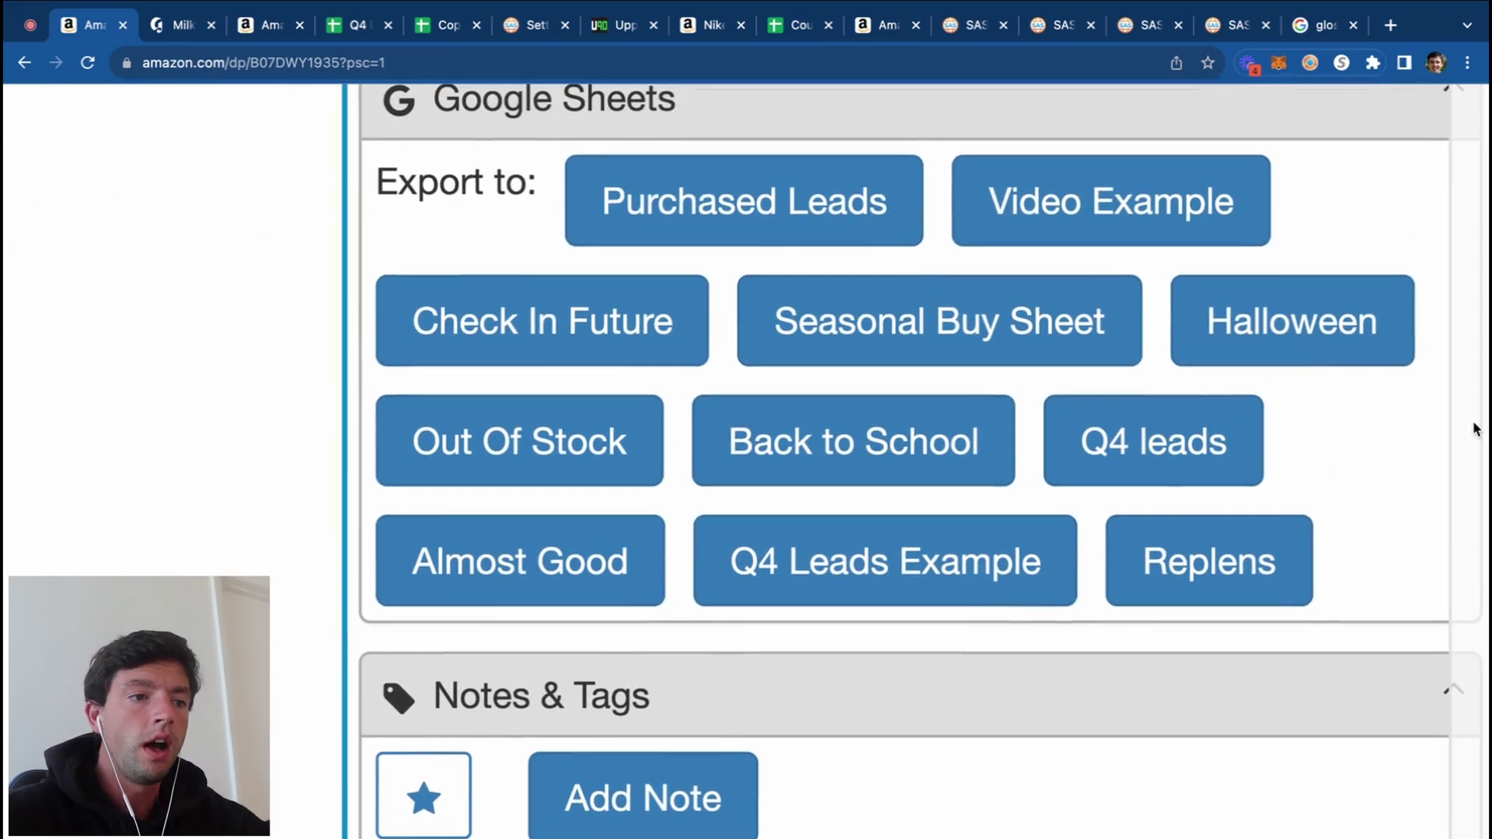
{"action": "left_click", "coordinate": [605, 552]}
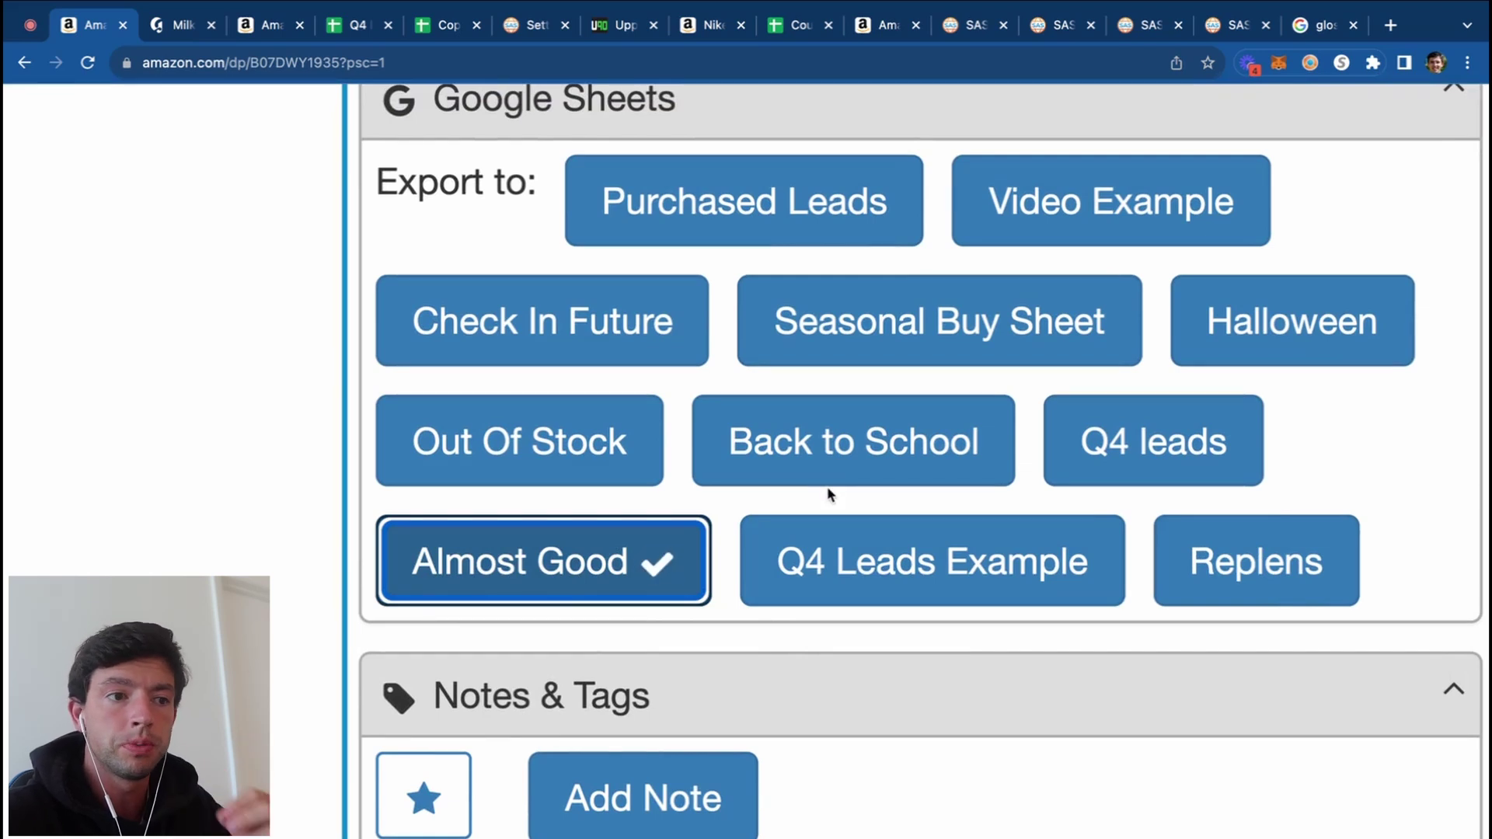
{"action": "scroll", "coordinate": [828, 494], "scroll_direction": "up", "scroll_amount": 2}
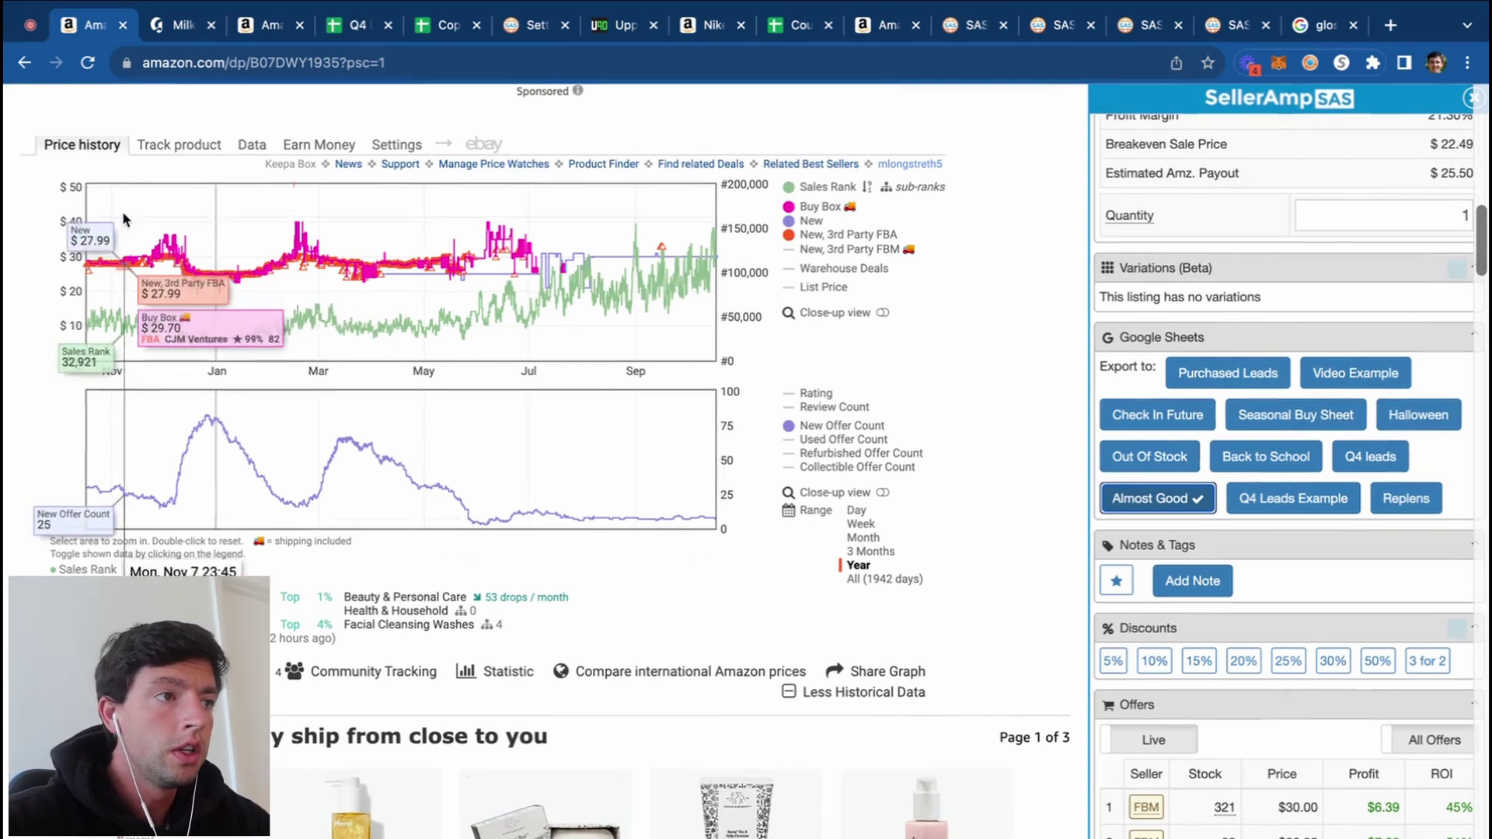
Step: Switch to the Nike fleece pants listing and inspect a year of its Keepa price history
{"action": "left_click", "coordinate": [270, 31]}
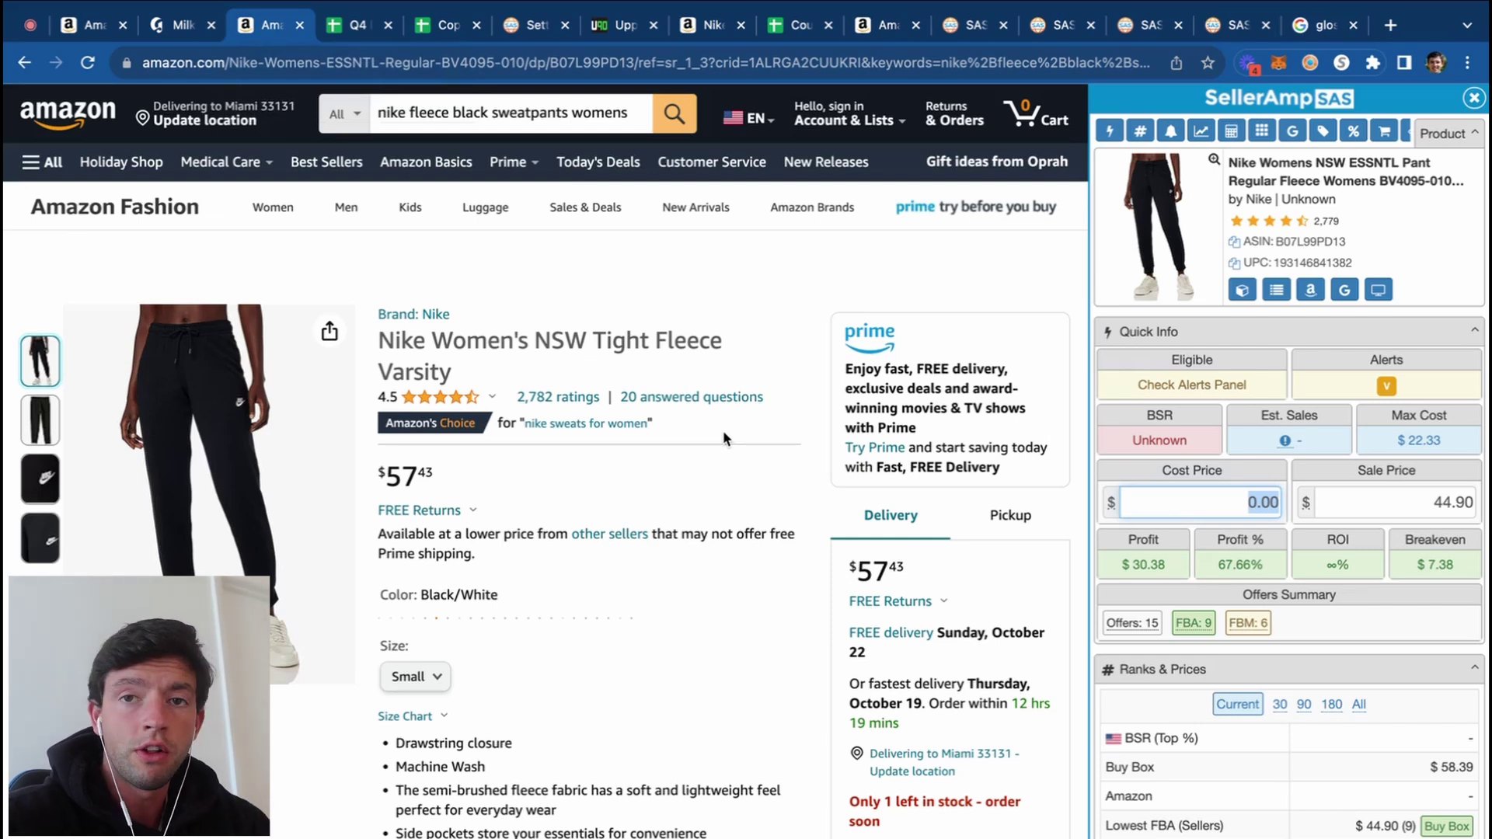
{"action": "scroll", "coordinate": [723, 431], "scroll_direction": "down", "scroll_amount": 15}
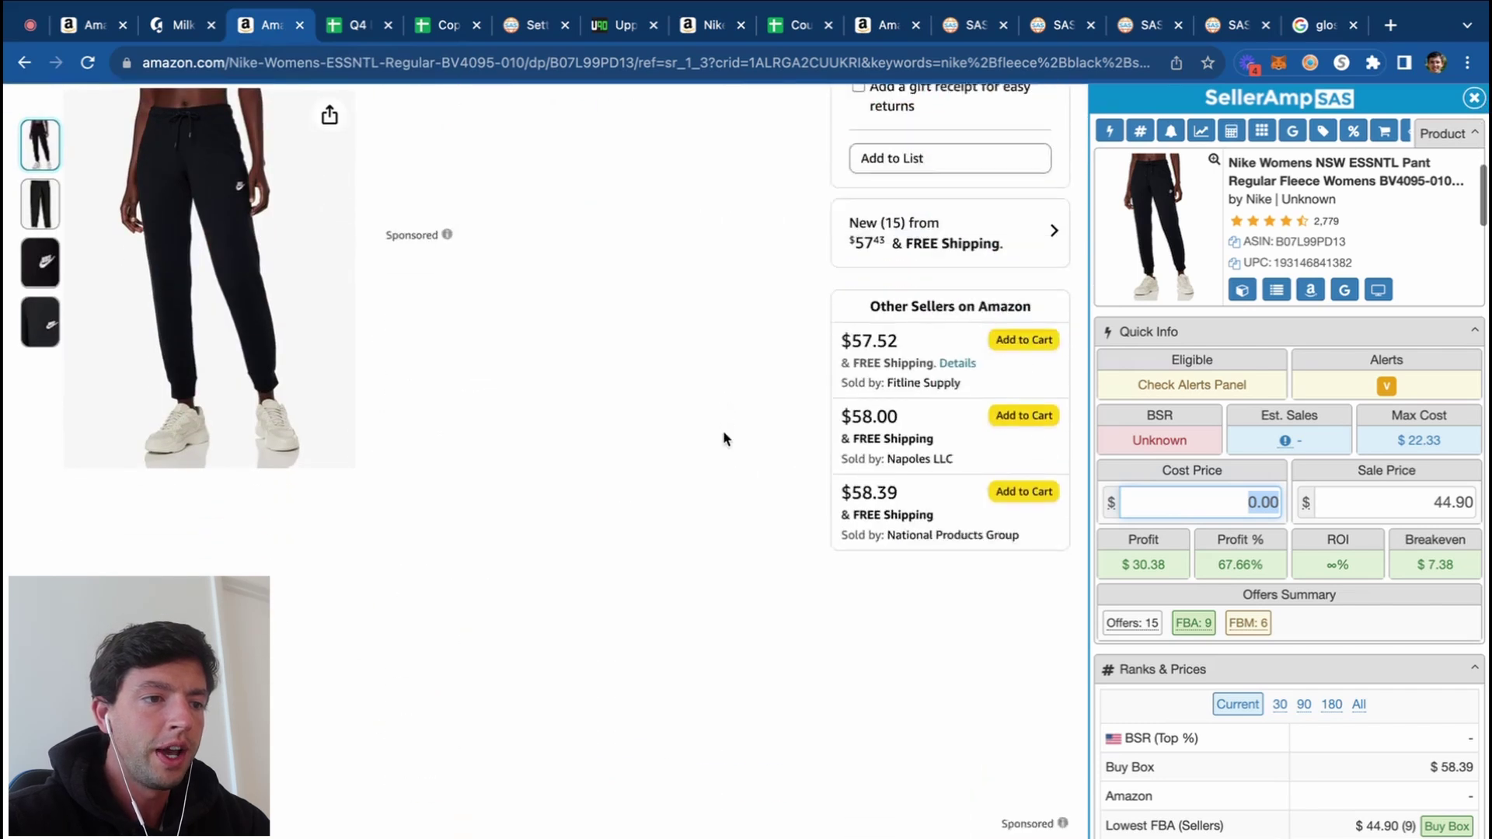
{"action": "scroll", "coordinate": [723, 431], "scroll_direction": "down", "scroll_amount": 2}
{"action": "left_click", "coordinate": [858, 586]}
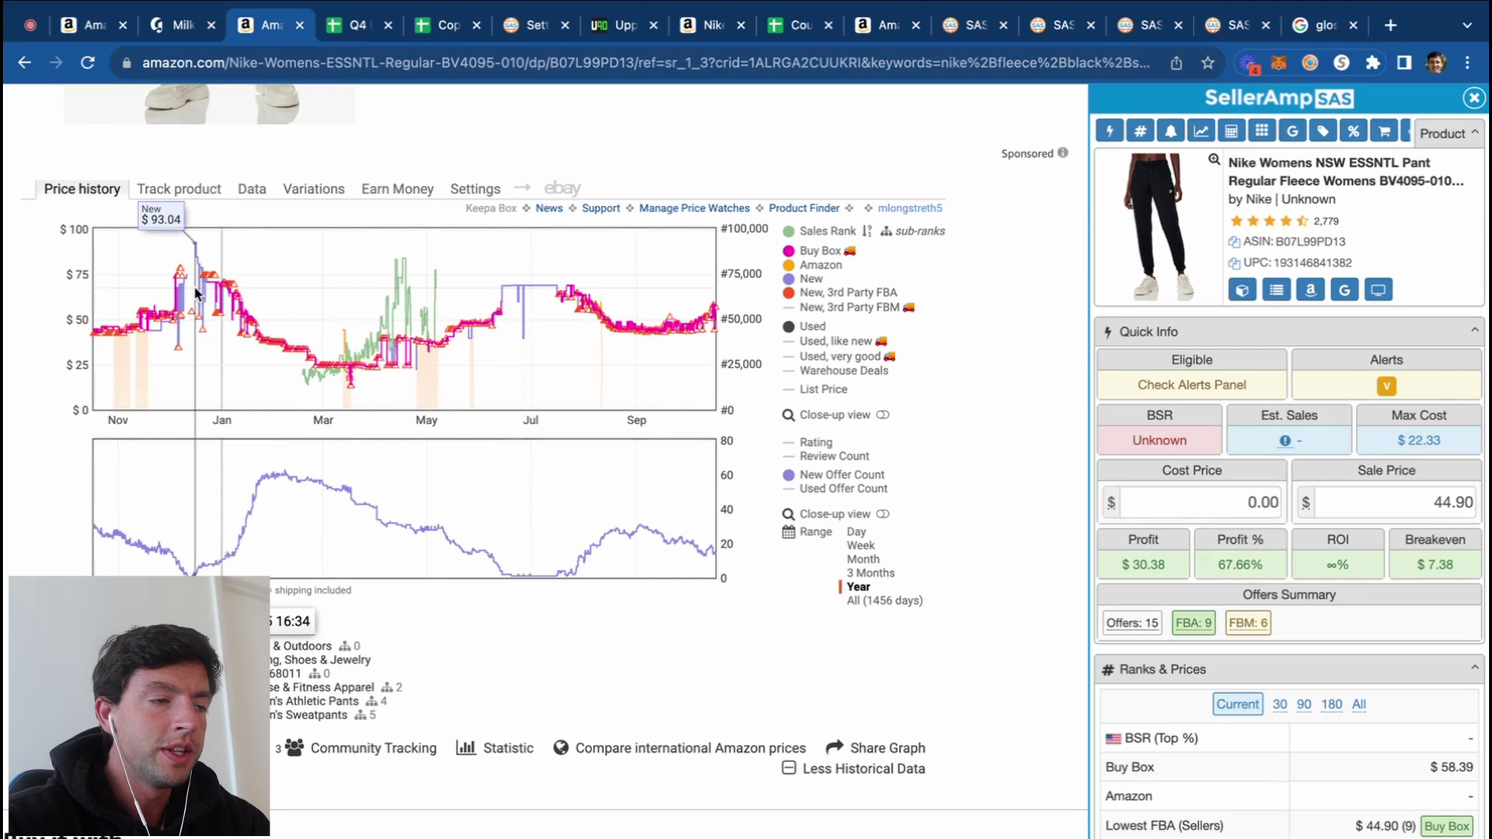
{"action": "key", "text": "ctrl+plus"}
{"action": "key", "text": "ctrl+plus"}
{"action": "key", "text": "ctrl+plus"}
{"action": "scroll", "coordinate": [160, 350], "scroll_direction": "down", "scroll_amount": 2}
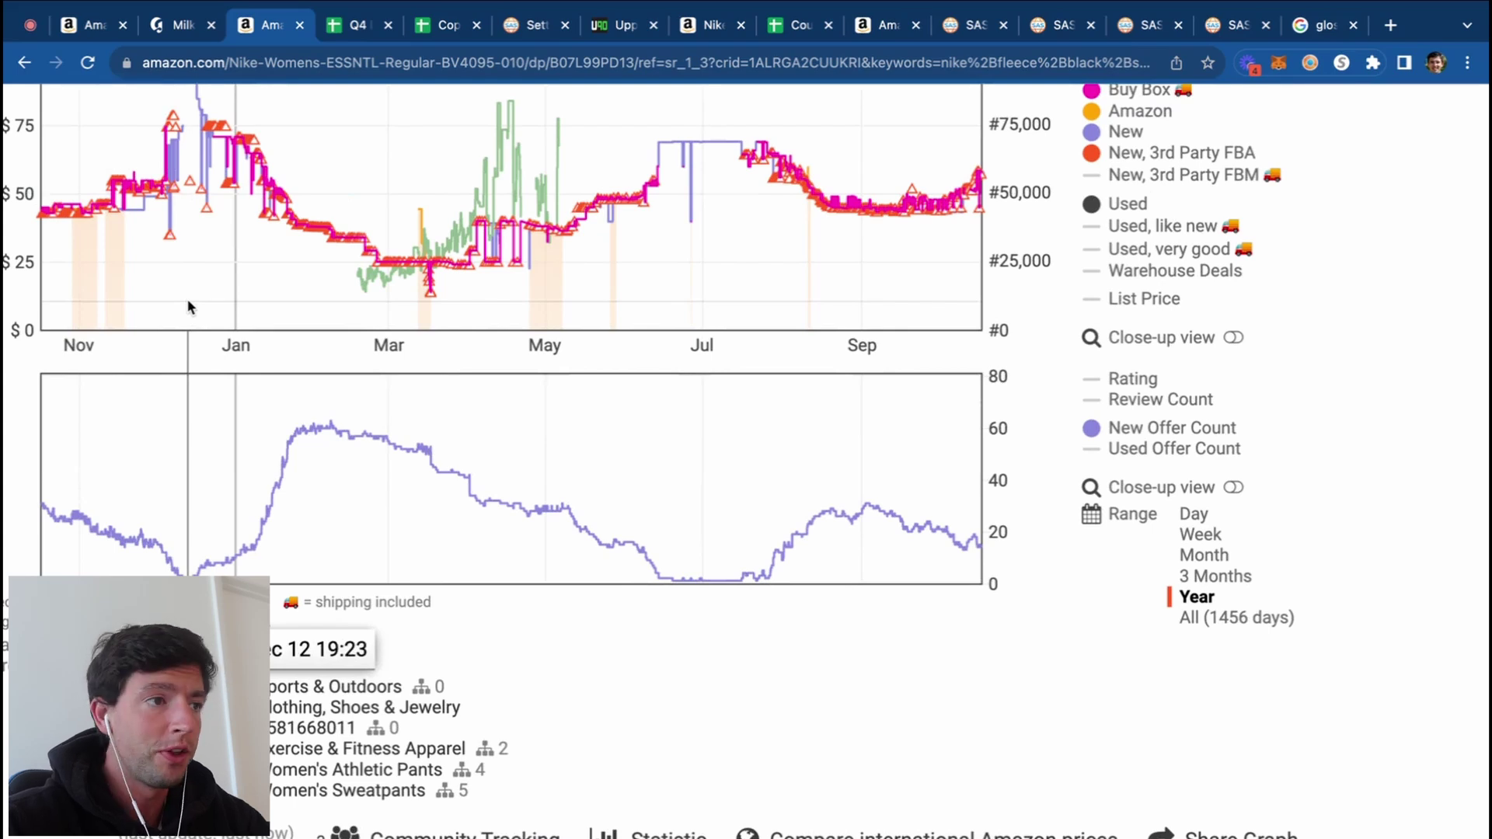
{"action": "scroll", "coordinate": [189, 307], "scroll_direction": "up", "scroll_amount": 1}
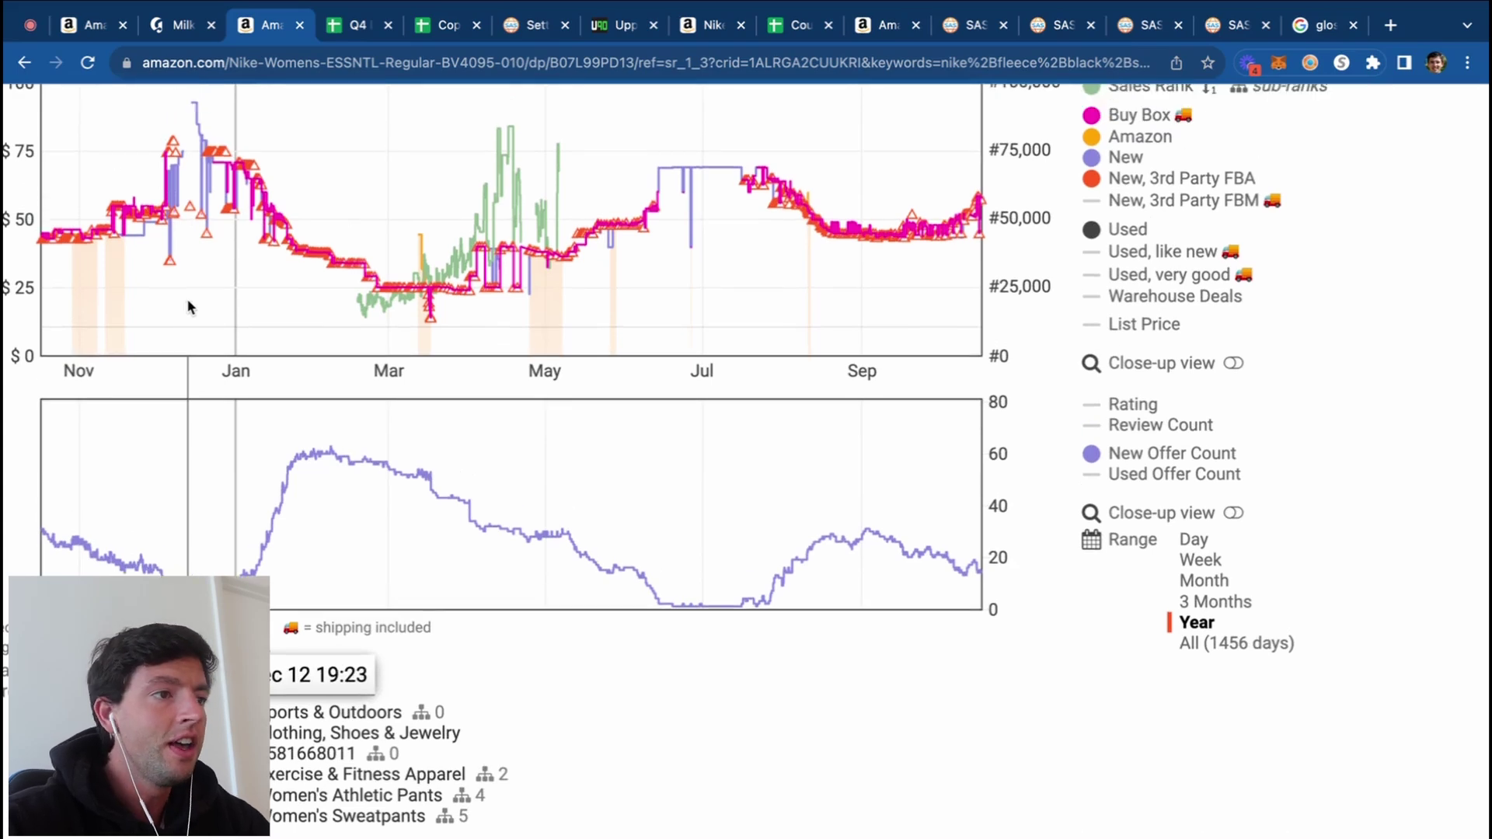
{"action": "key", "text": "ctrl+minus"}
{"action": "key", "text": "ctrl+minus"}
{"action": "key", "text": "ctrl+minus"}
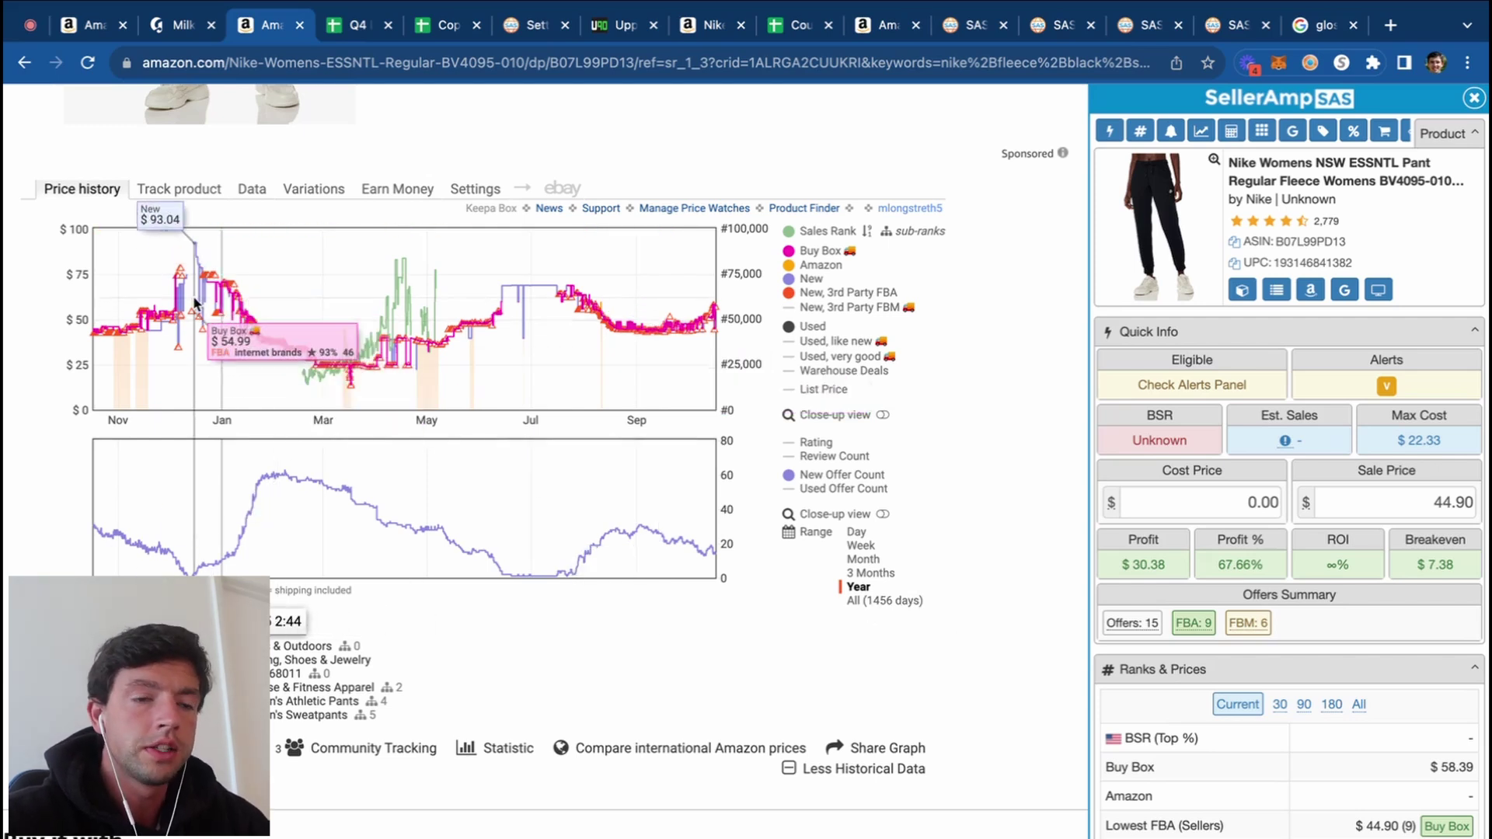
Step: Export the pants to the Q4 Leads Example sheet and open that spreadsheet
{"action": "scroll", "coordinate": [1131, 426], "scroll_direction": "down", "scroll_amount": 10}
{"action": "scroll", "coordinate": [1130, 426], "scroll_direction": "down", "scroll_amount": 10}
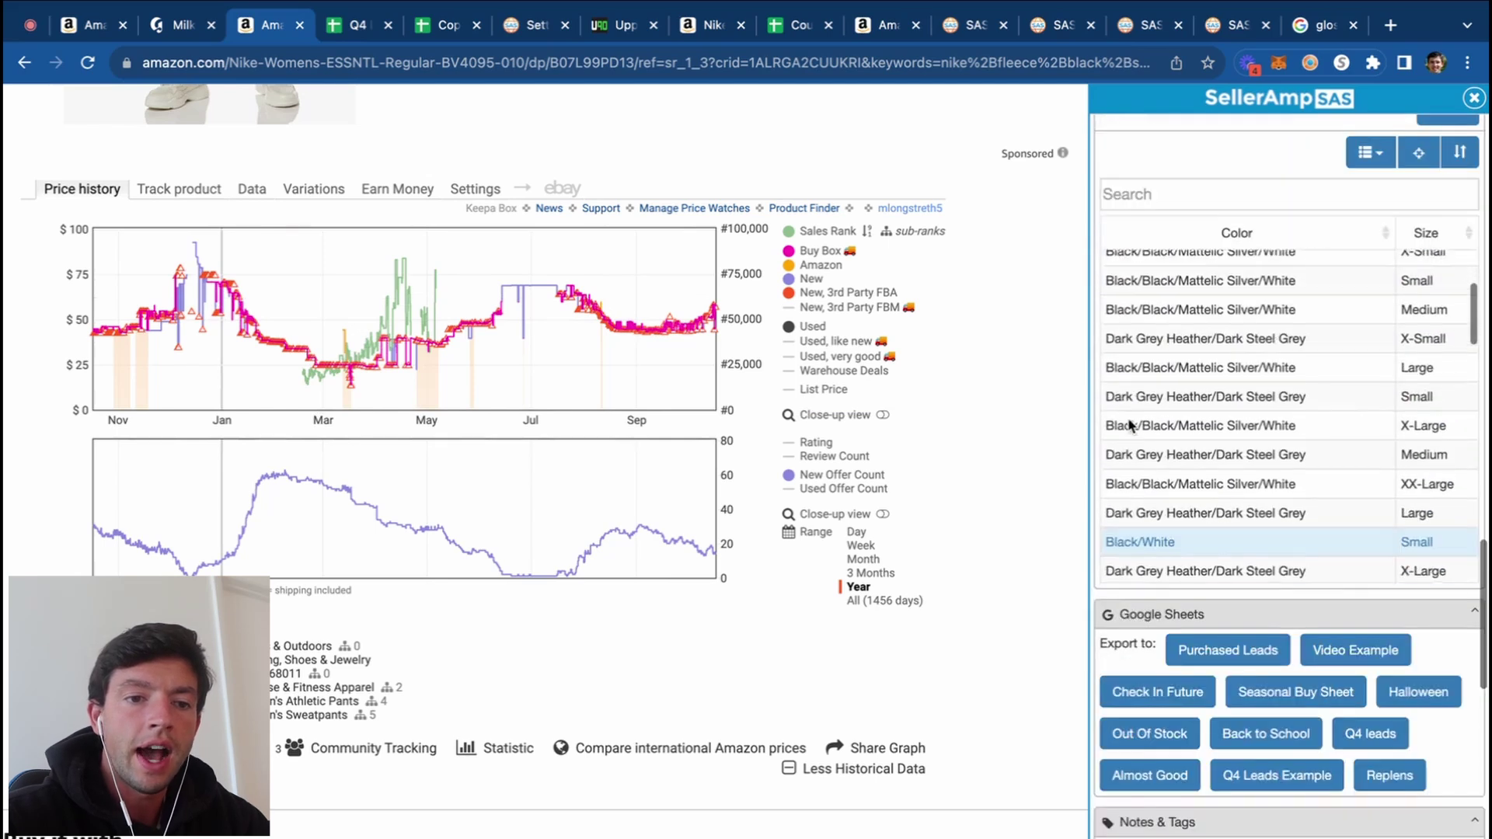
{"action": "left_click", "coordinate": [1311, 527]}
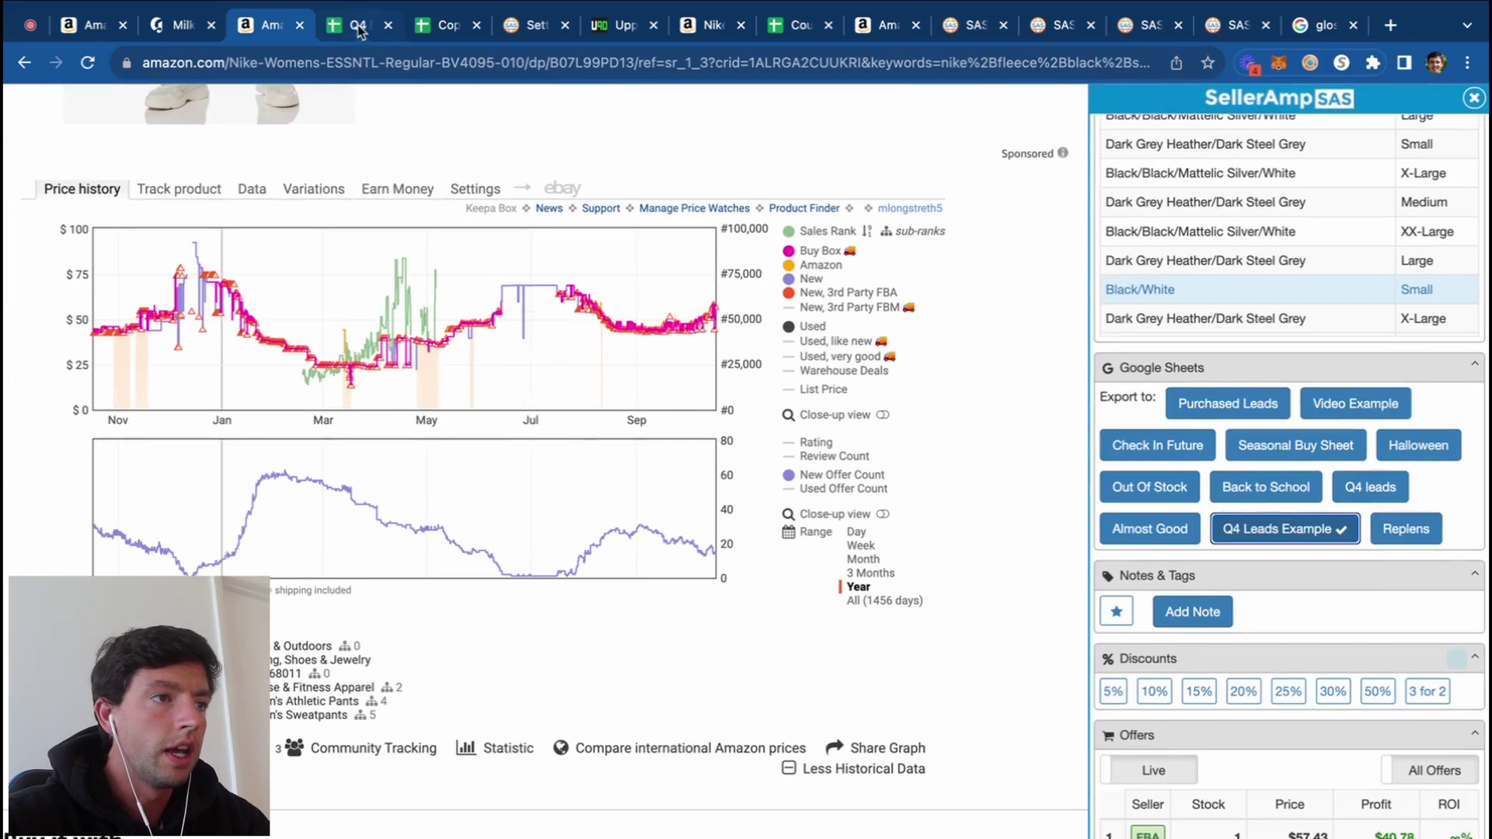
{"action": "left_click", "coordinate": [354, 25]}
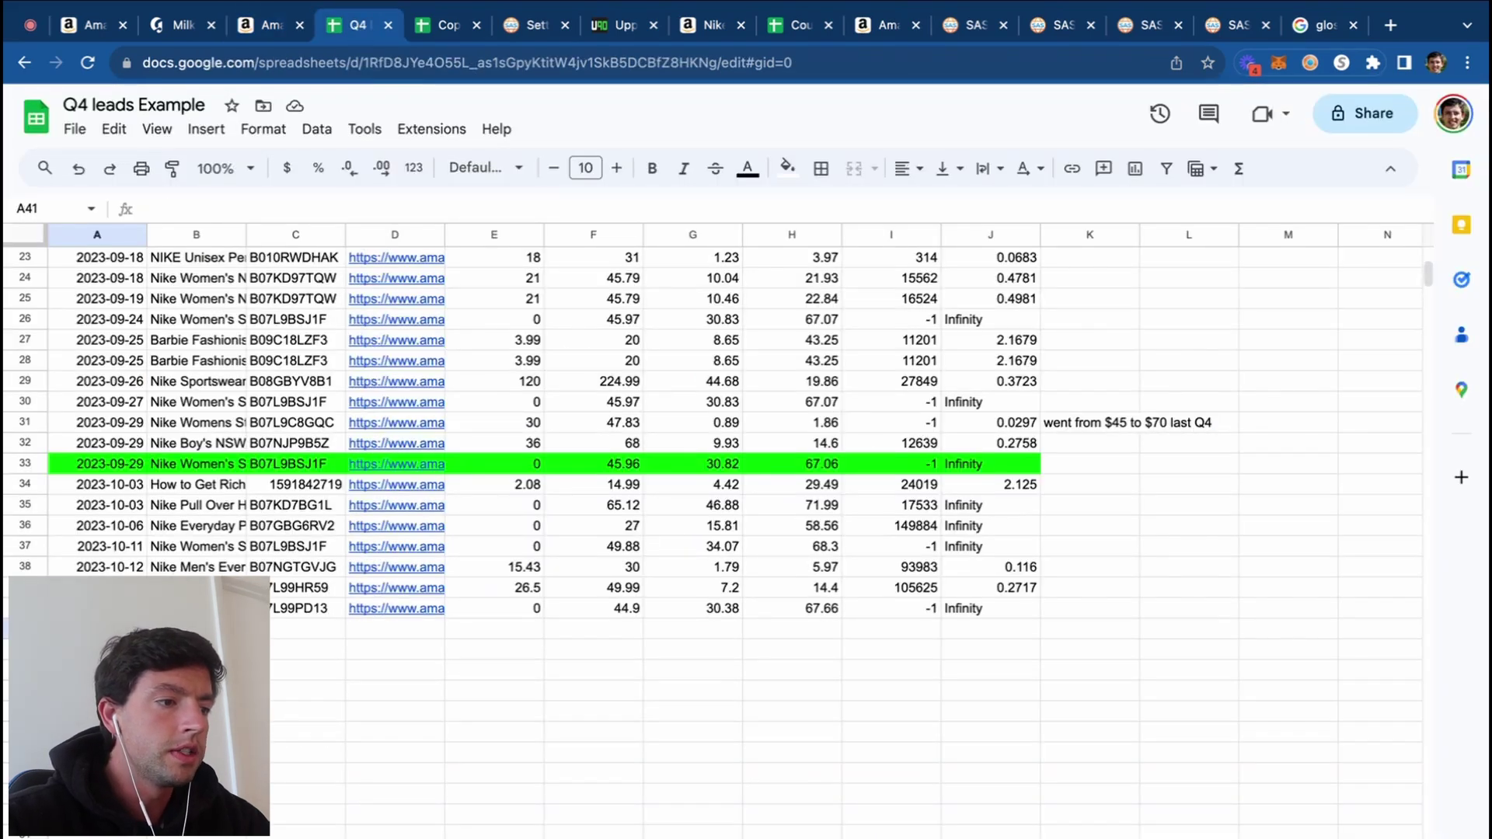
Step: Note 'went from $45 to $65+ last December' in K40 beside the Nike pants lead
{"action": "left_click_drag", "start_coordinate": [96, 629], "coordinate": [892, 633]}
{"action": "left_click", "coordinate": [882, 651]}
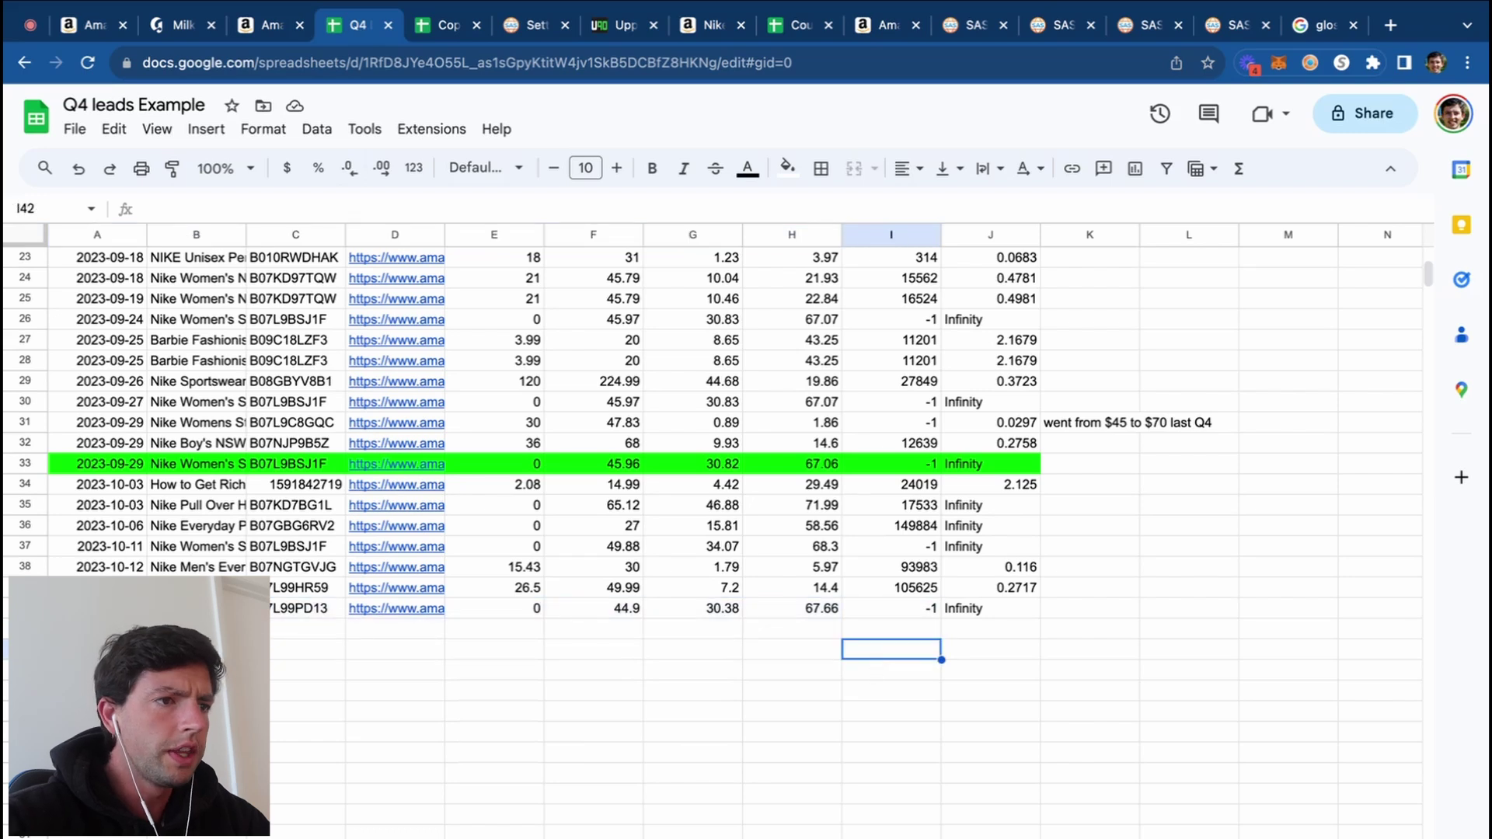
{"action": "scroll", "coordinate": [544, 428], "scroll_direction": "up", "scroll_amount": 5}
{"action": "scroll", "coordinate": [544, 427], "scroll_direction": "down", "scroll_amount": 5}
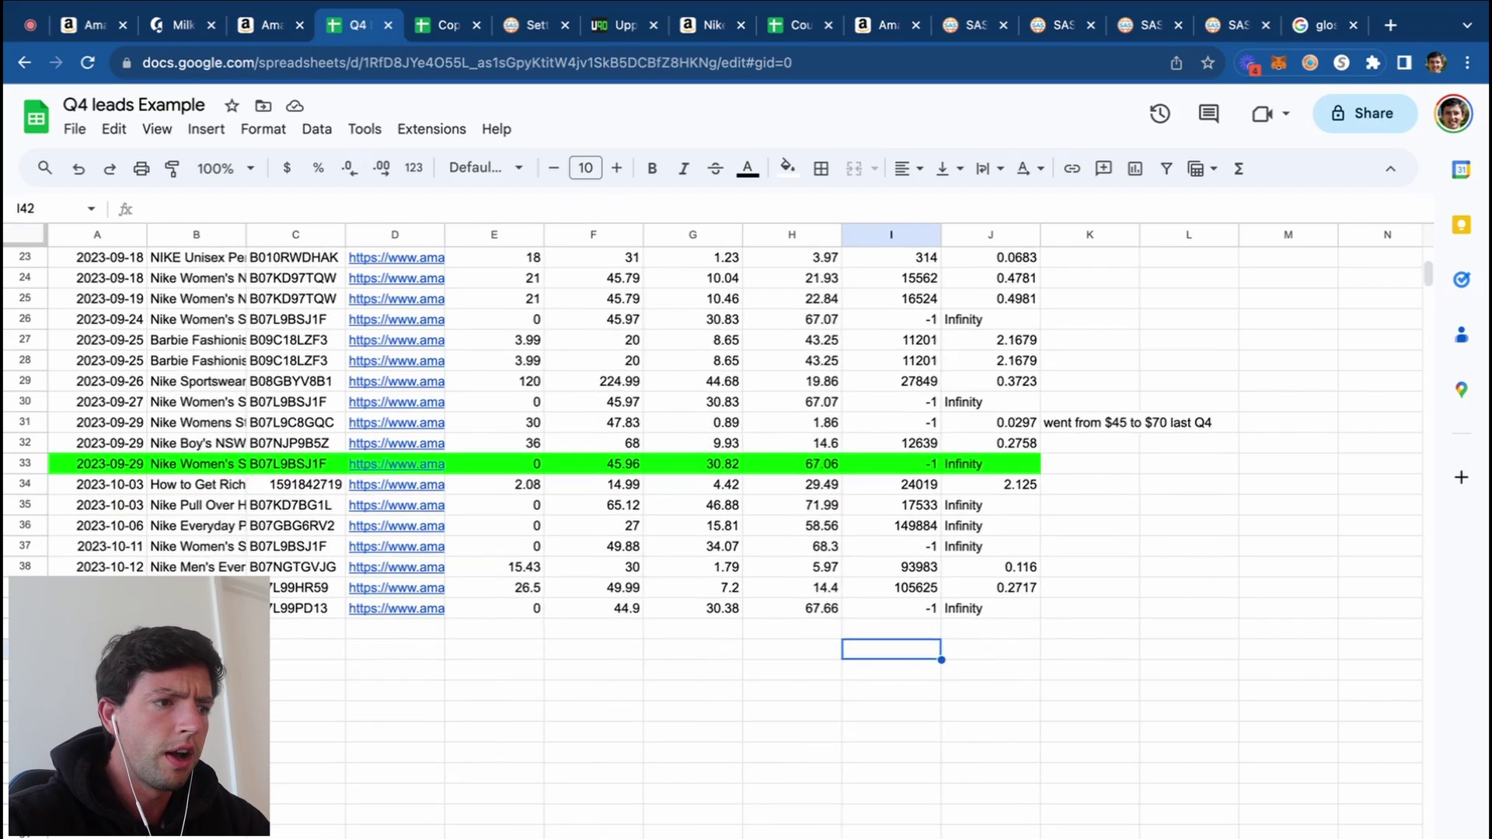
{"action": "left_click_drag", "start_coordinate": [96, 608], "coordinate": [1009, 614]}
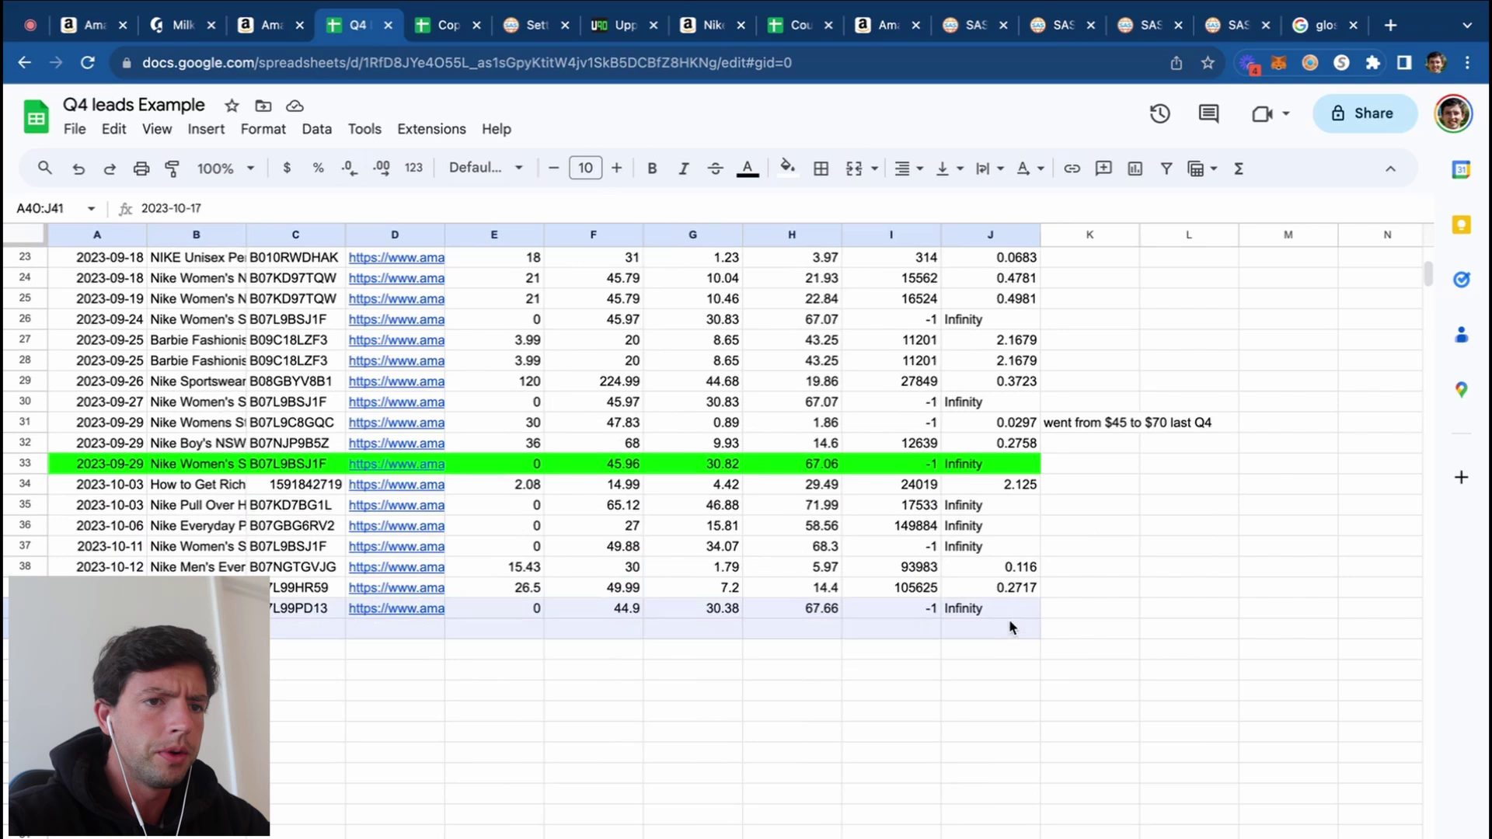
{"action": "left_click", "coordinate": [1080, 609]}
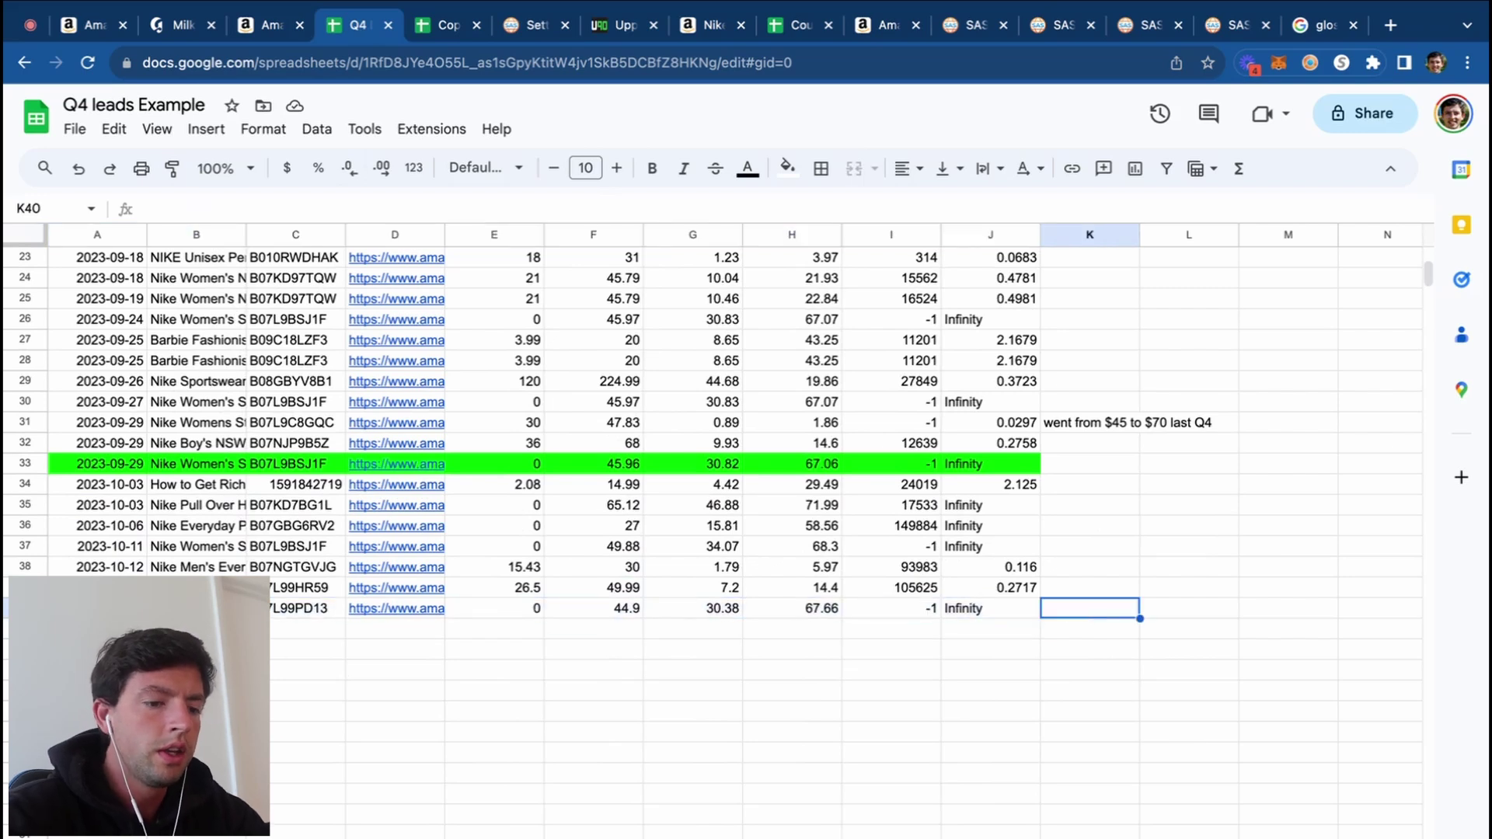
{"action": "type", "text": "went from $45 to"}
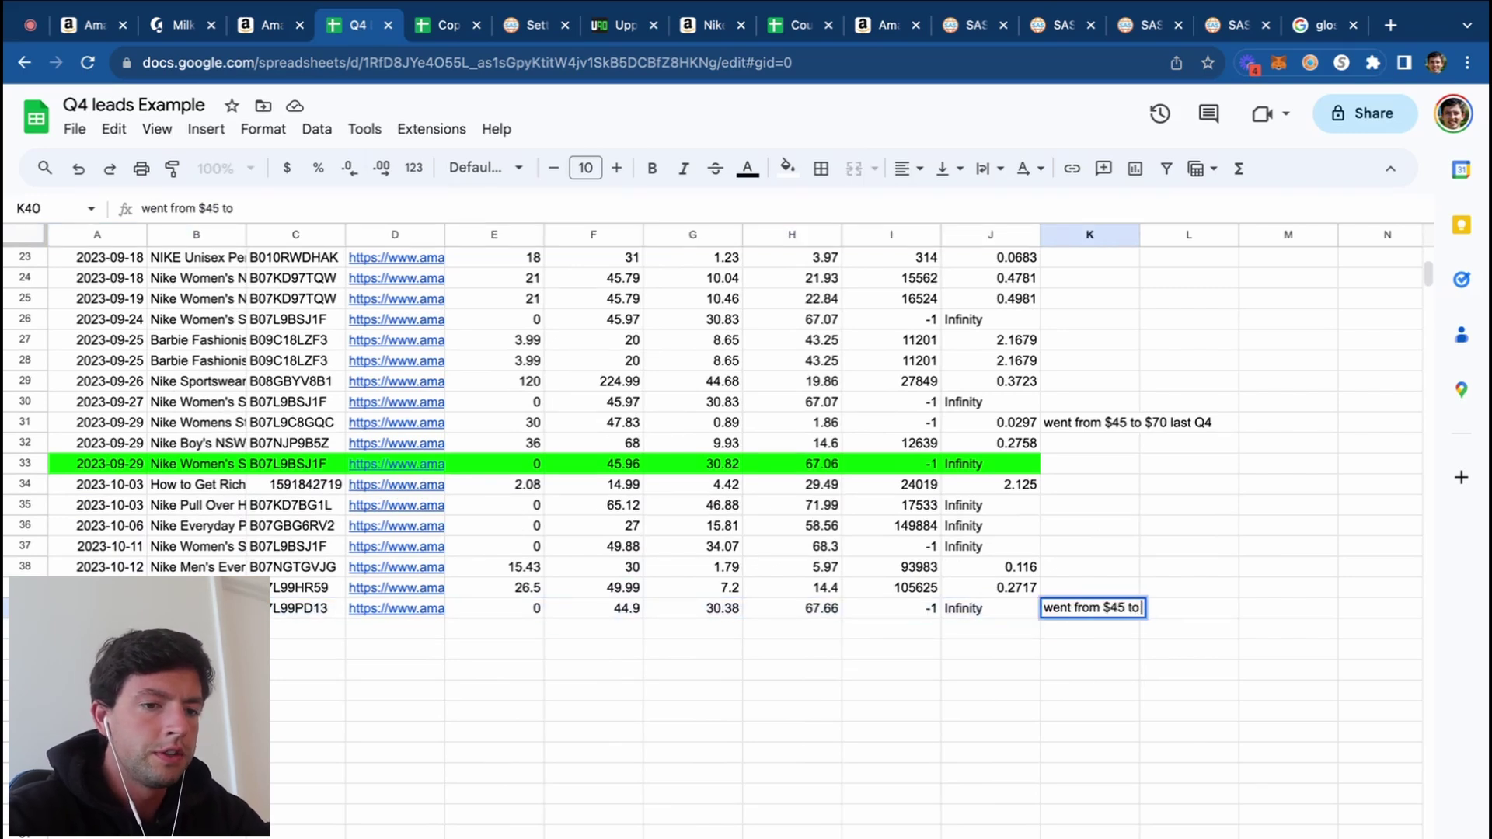
{"action": "type", "text": " $7 $"}
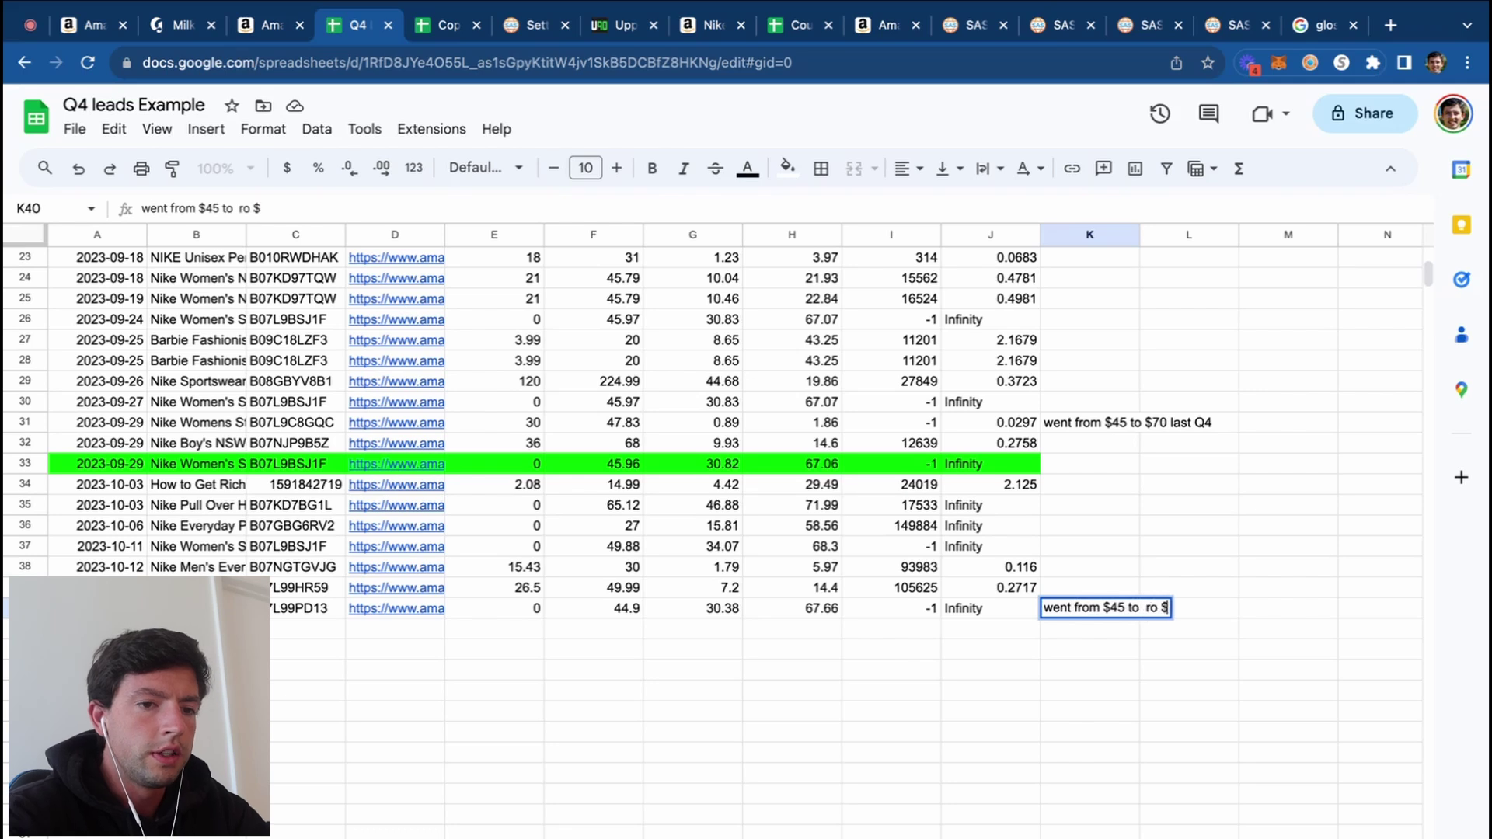
{"action": "type", "text": "65+ last December"}
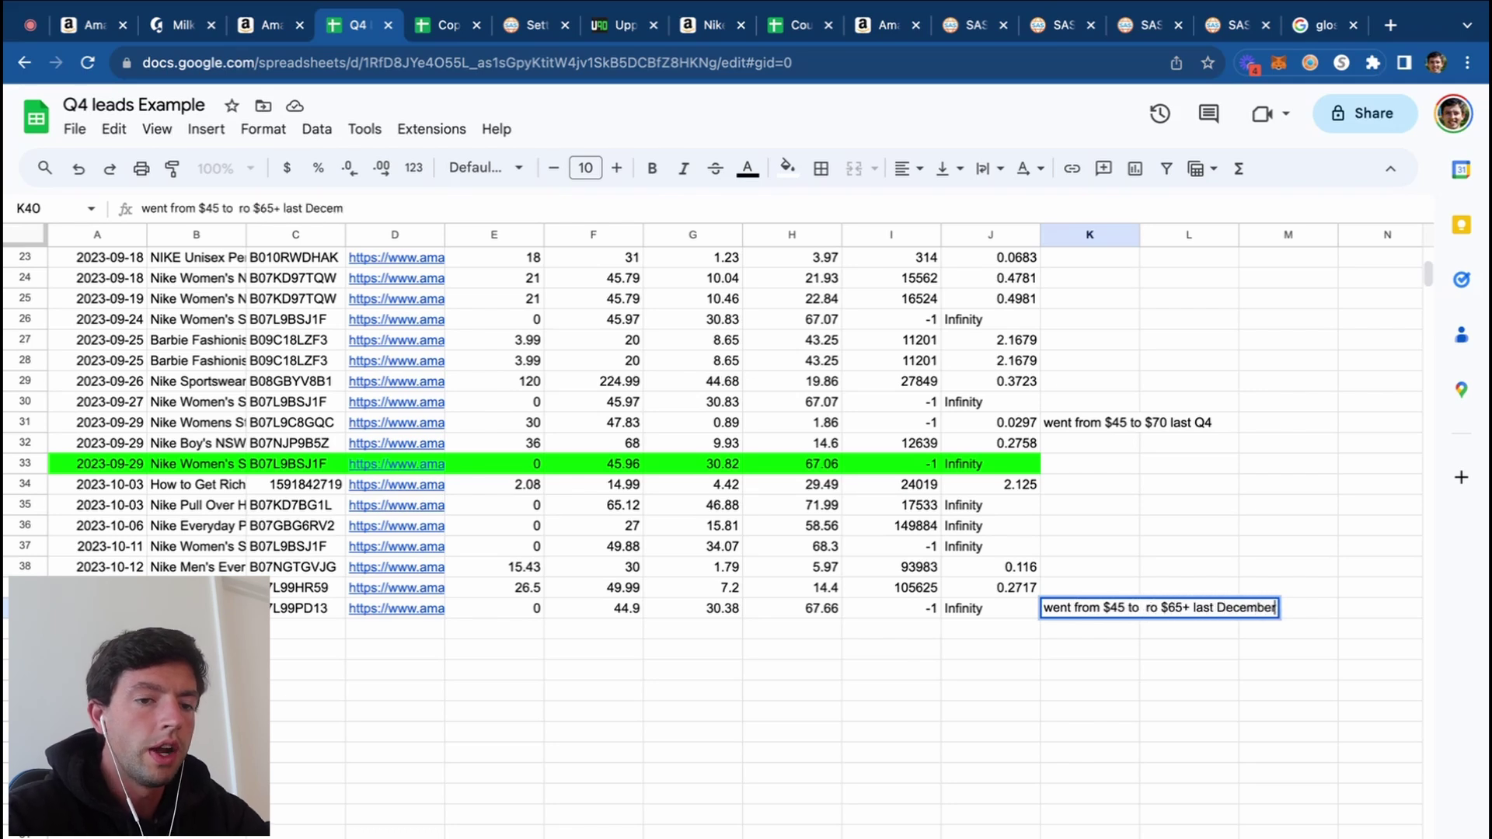
{"action": "left_click", "coordinate": [1083, 675]}
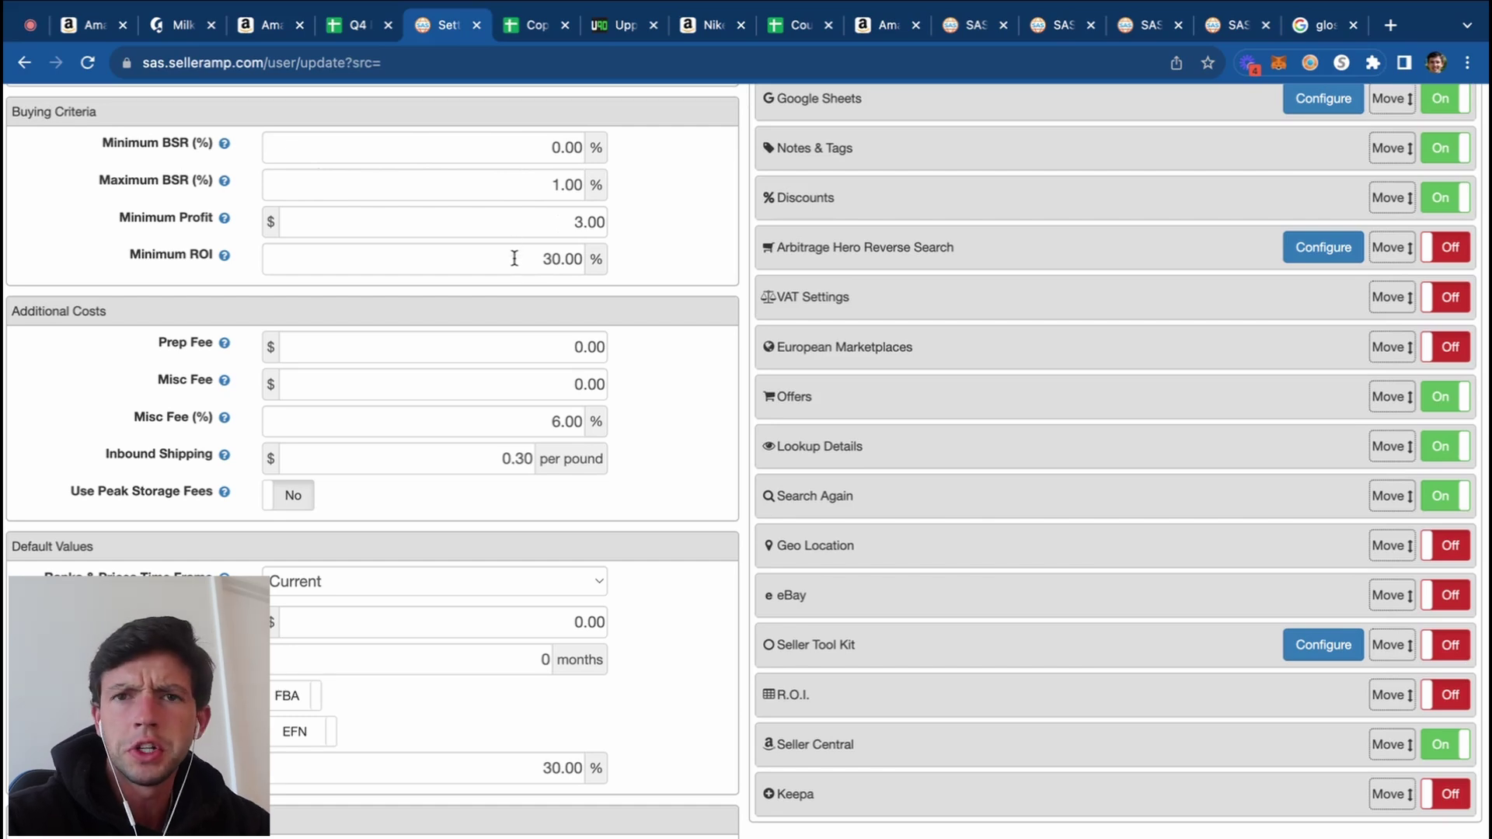
Step: Retype the Minimum ROI buying criterion, trying 25 and settling on 30
{"action": "left_click_drag", "start_coordinate": [515, 258], "coordinate": [651, 265]}
{"action": "type", "text": "25"}
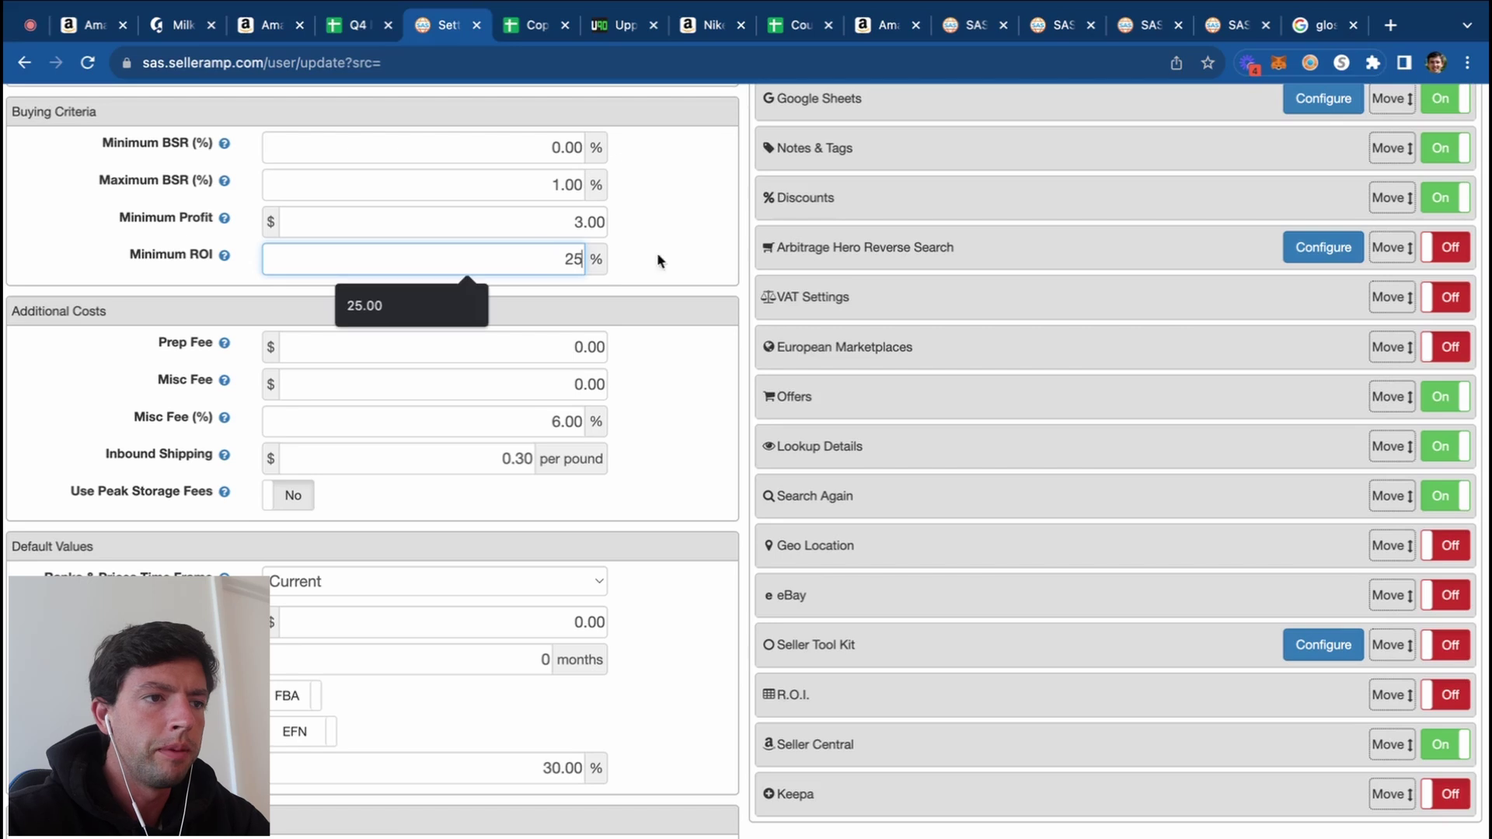
{"action": "left_click_drag", "start_coordinate": [538, 263], "coordinate": [635, 259]}
{"action": "type", "text": "30"}
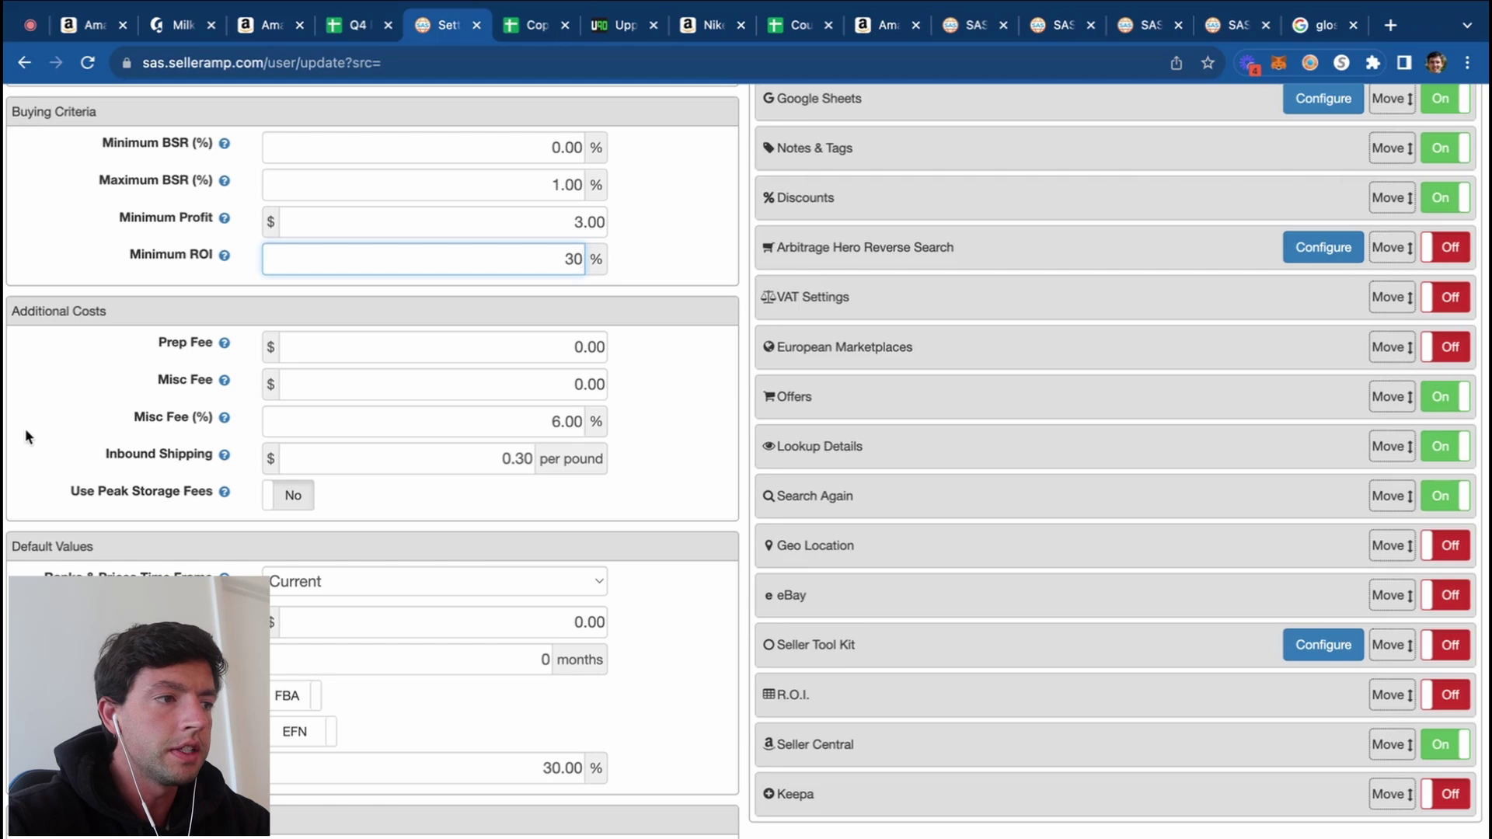
{"action": "scroll", "coordinate": [25, 428], "scroll_direction": "up", "scroll_amount": 5}
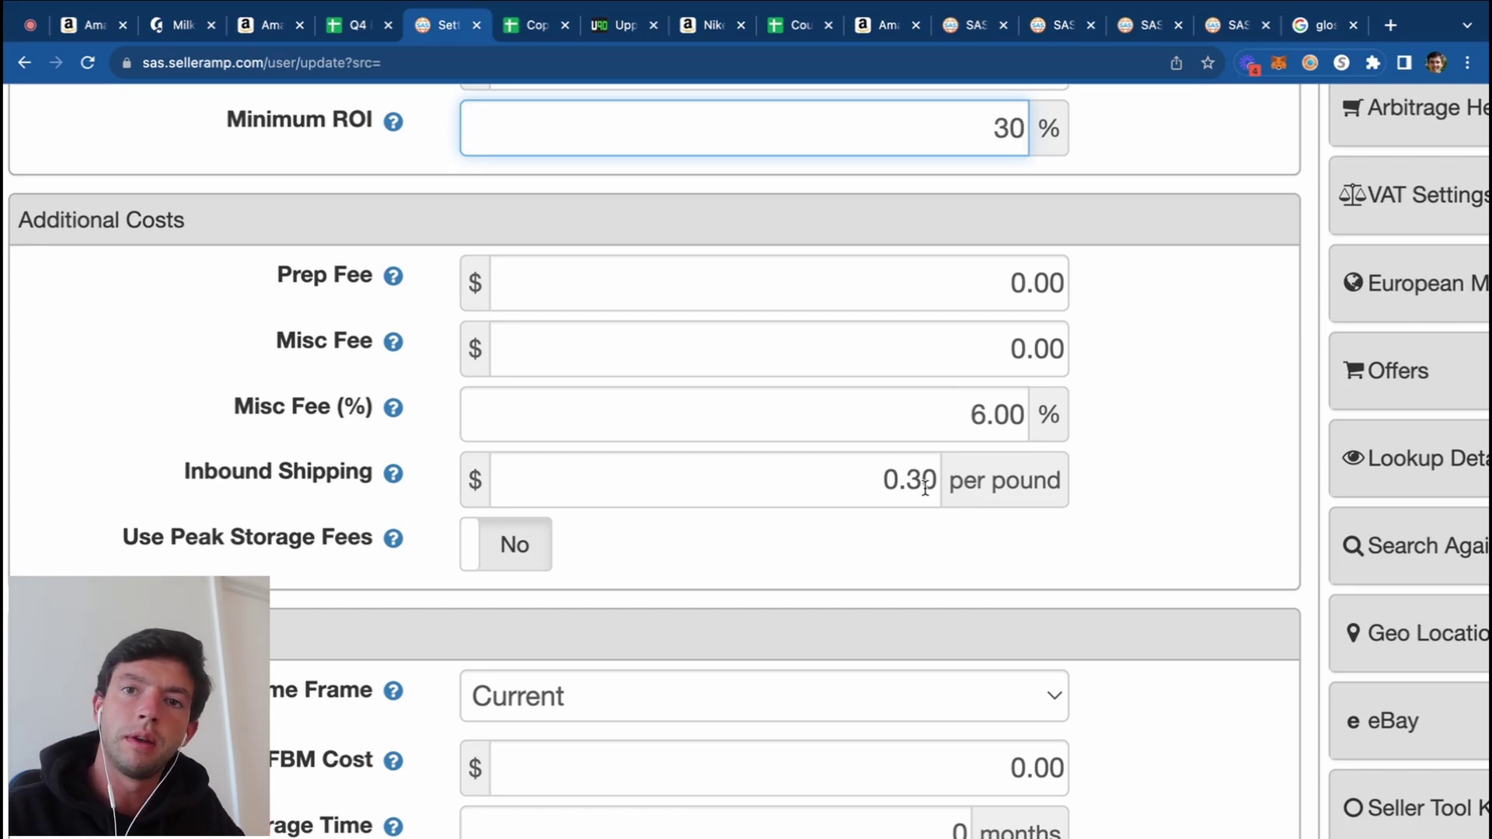
Step: Edit the Inbound Shipping cost, trying 40 but leaving it at .30 per pound
{"action": "left_click_drag", "start_coordinate": [849, 469], "coordinate": [1065, 467]}
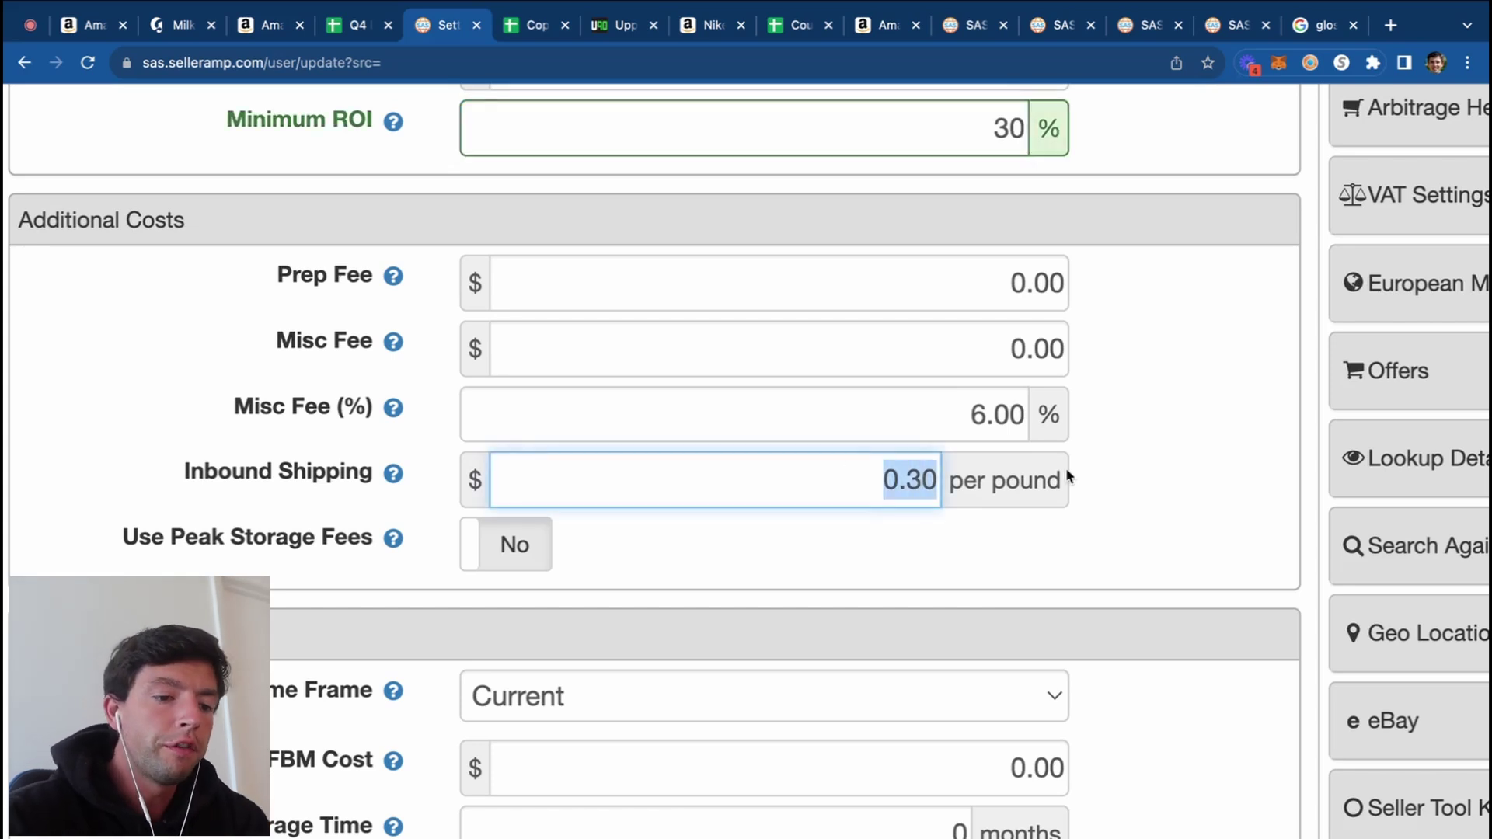
{"action": "type", "text": ".4"}
{"action": "key", "text": "BackSpace"}
{"action": "type", "text": "40"}
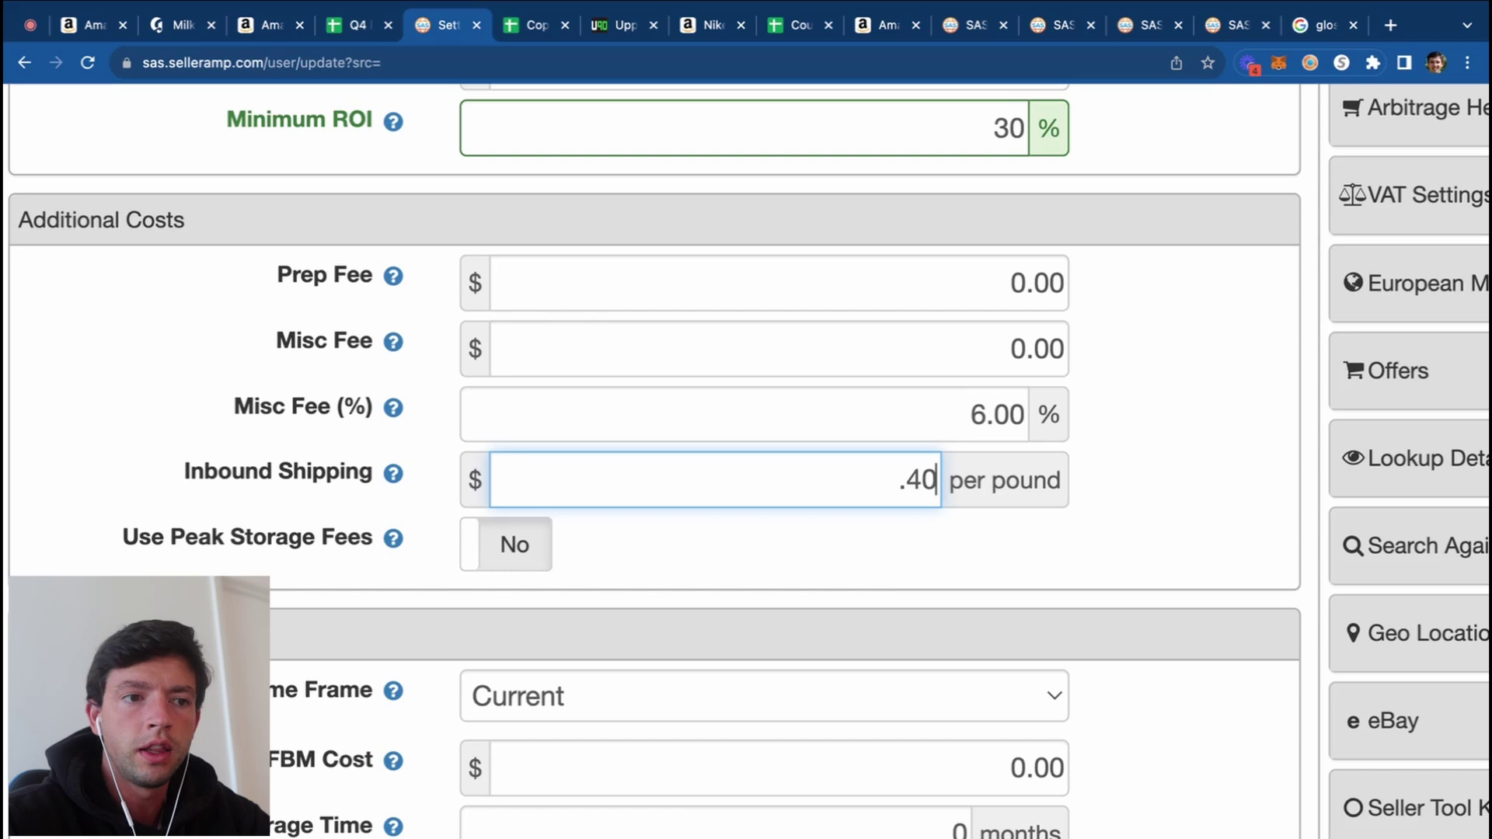
{"action": "left_click", "coordinate": [851, 483]}
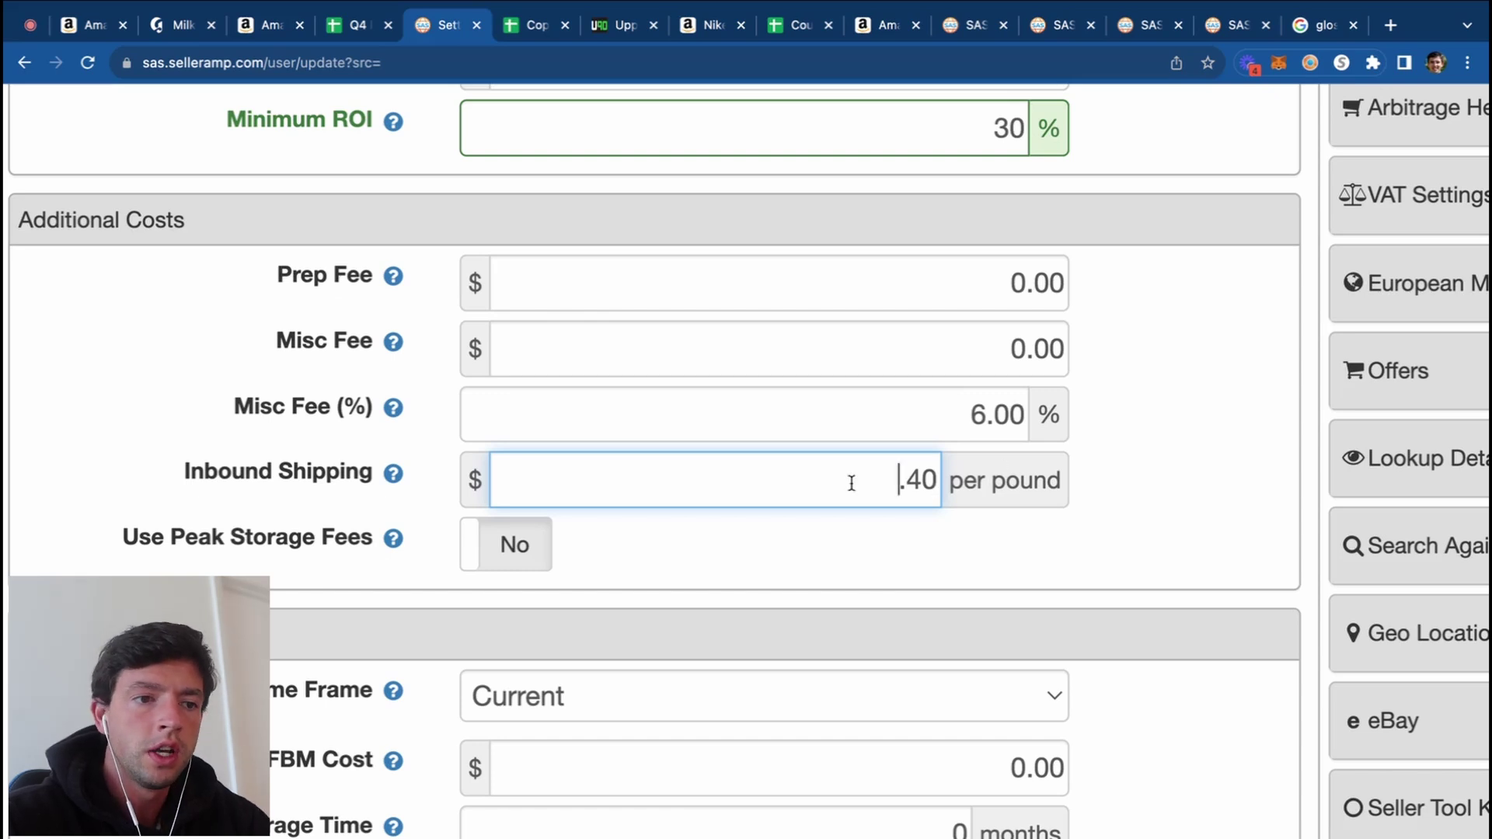
{"action": "key", "text": "shift+End"}
{"action": "type", "text": ".30"}
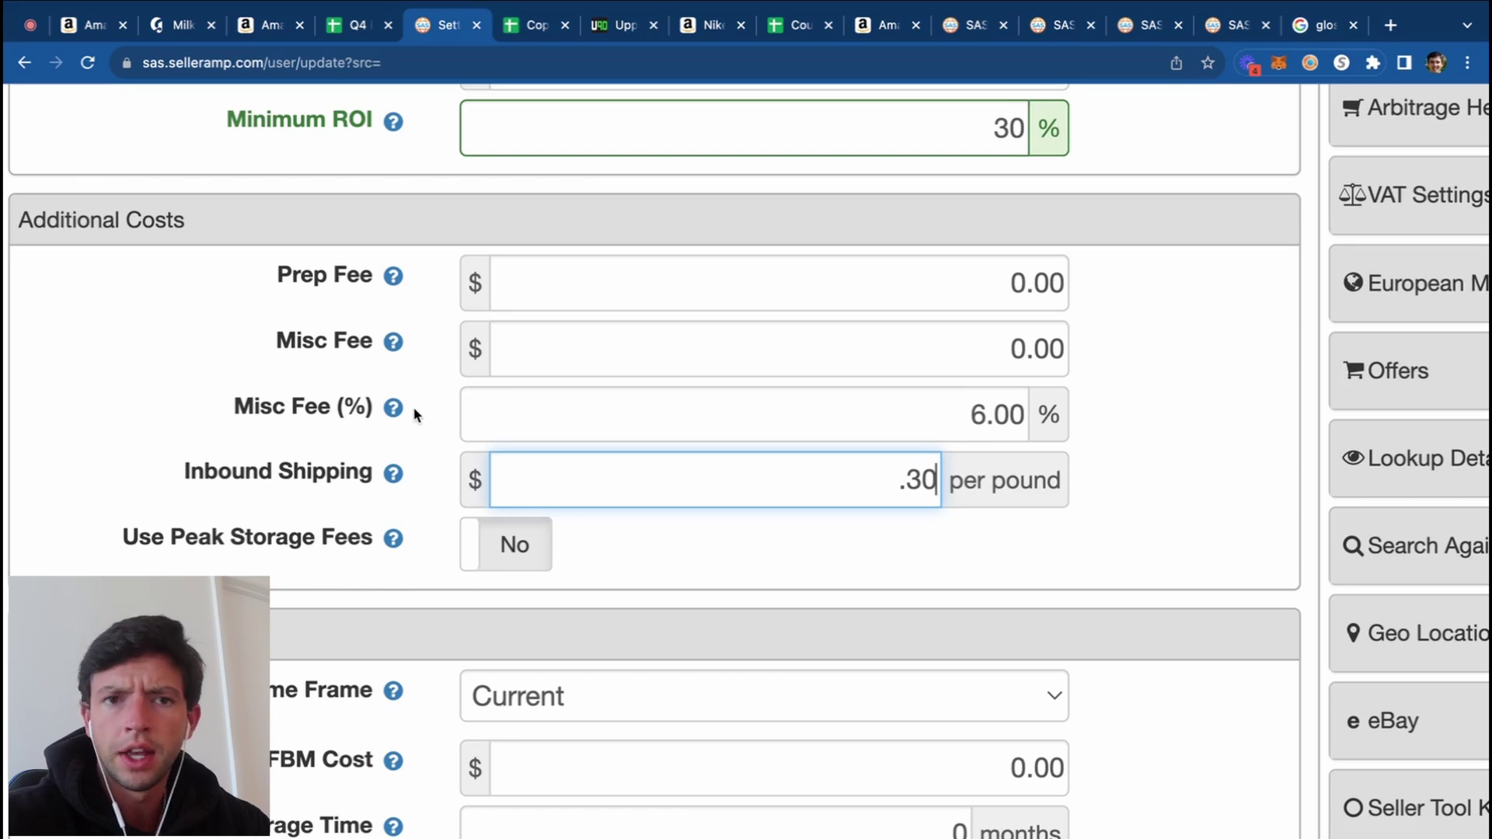
Step: Set the Misc Fee (%) to 0.00 after briefly entering 6.00
{"action": "left_click", "coordinate": [909, 420]}
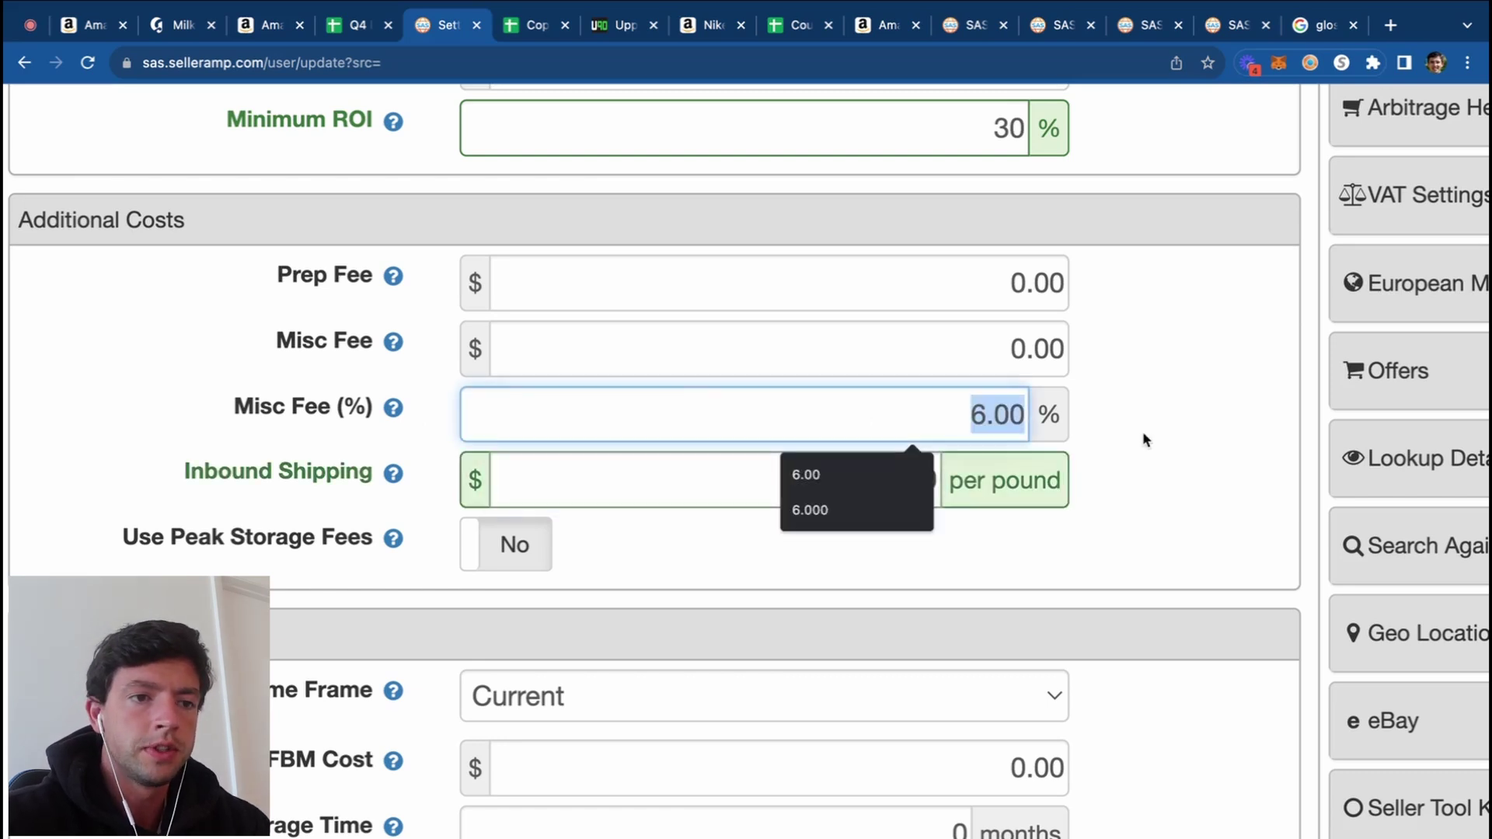
{"action": "type", "text": "0"}
{"action": "left_click", "coordinate": [1192, 425]}
{"action": "left_click", "coordinate": [957, 395]}
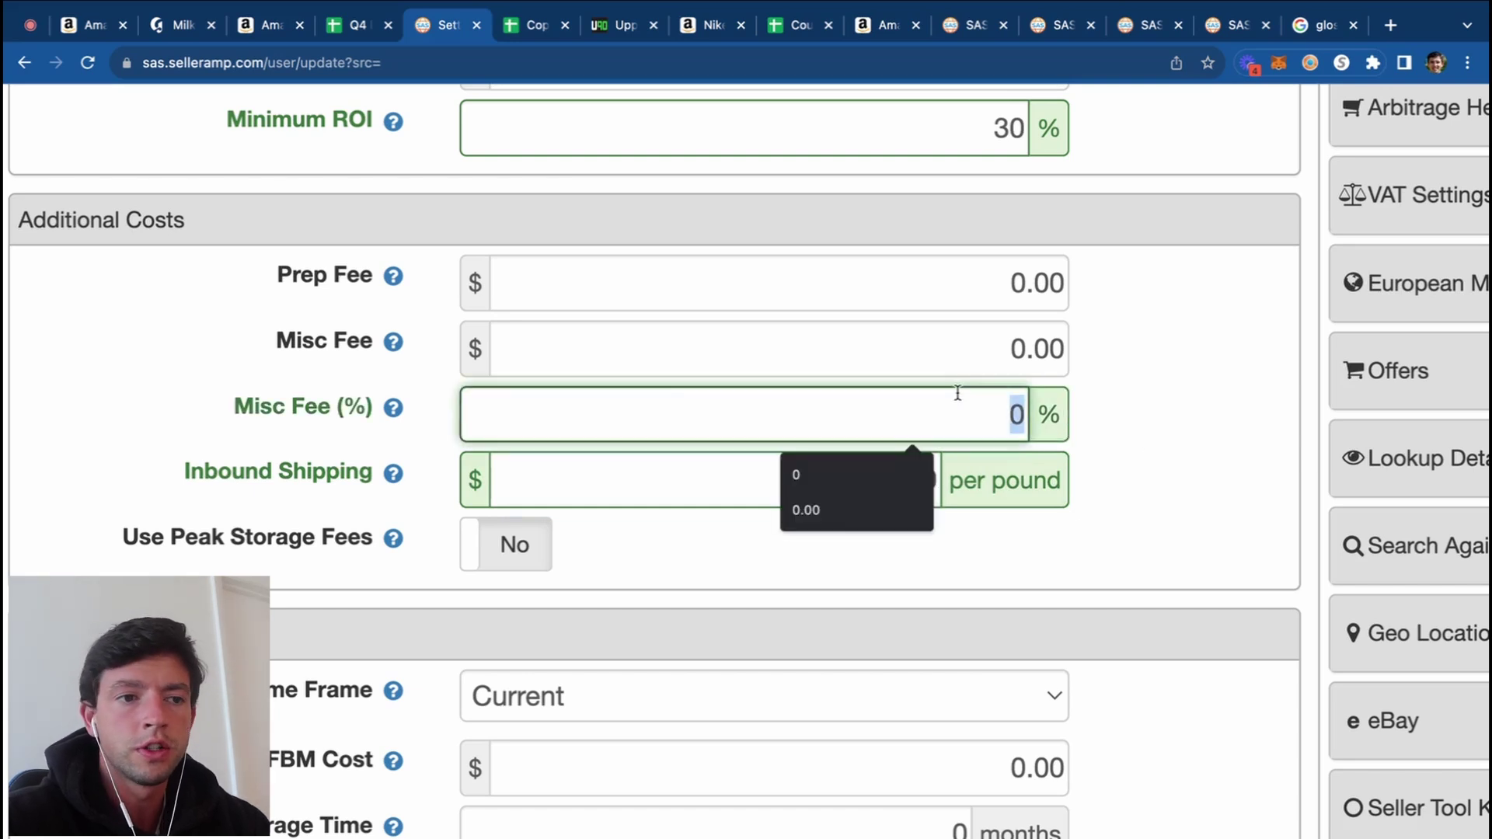
{"action": "key", "text": "BackSpace"}
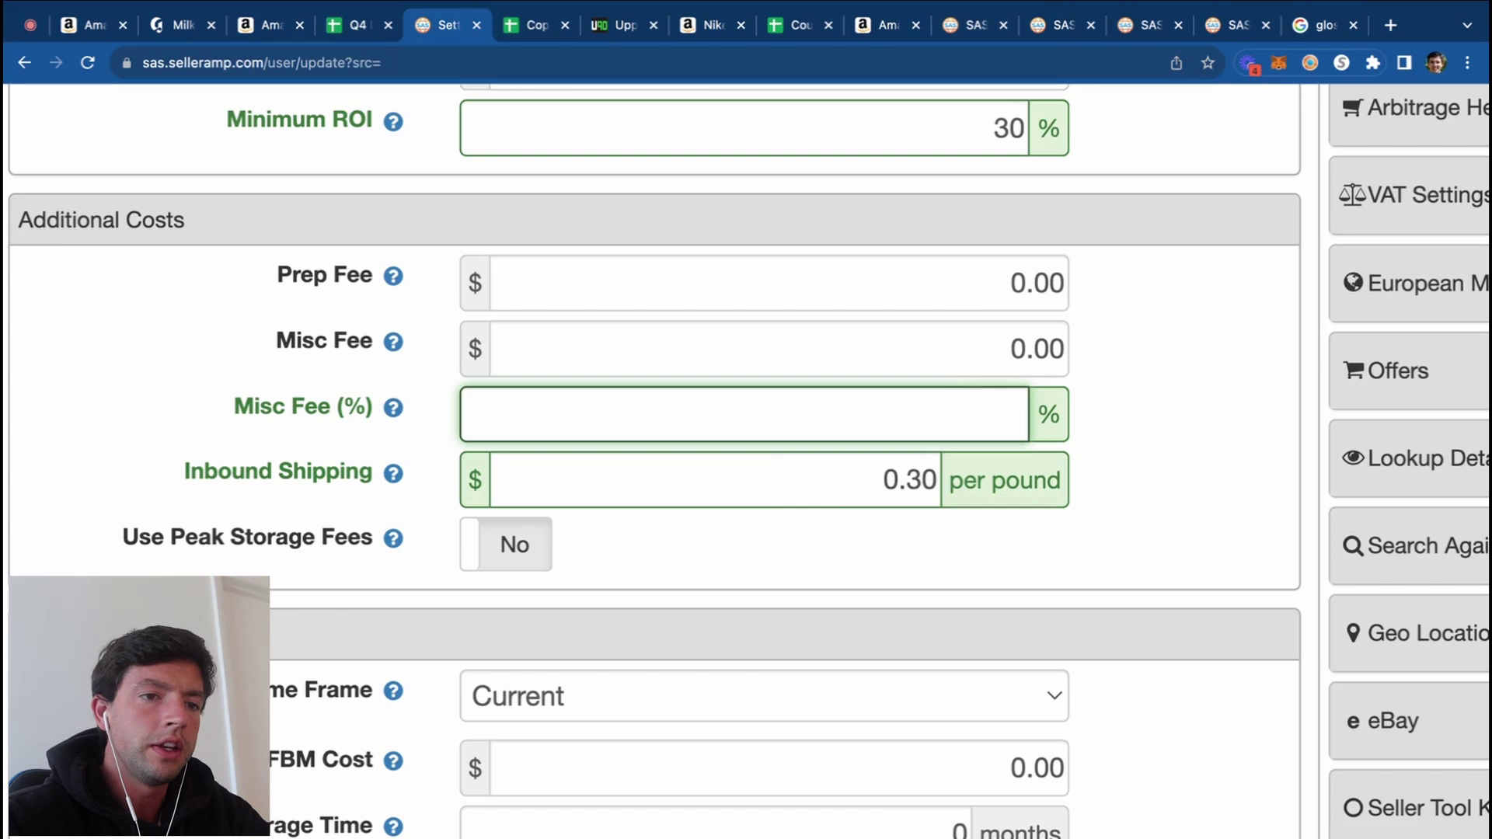
{"action": "type", "text": "6.00"}
{"action": "left_click", "coordinate": [1158, 406]}
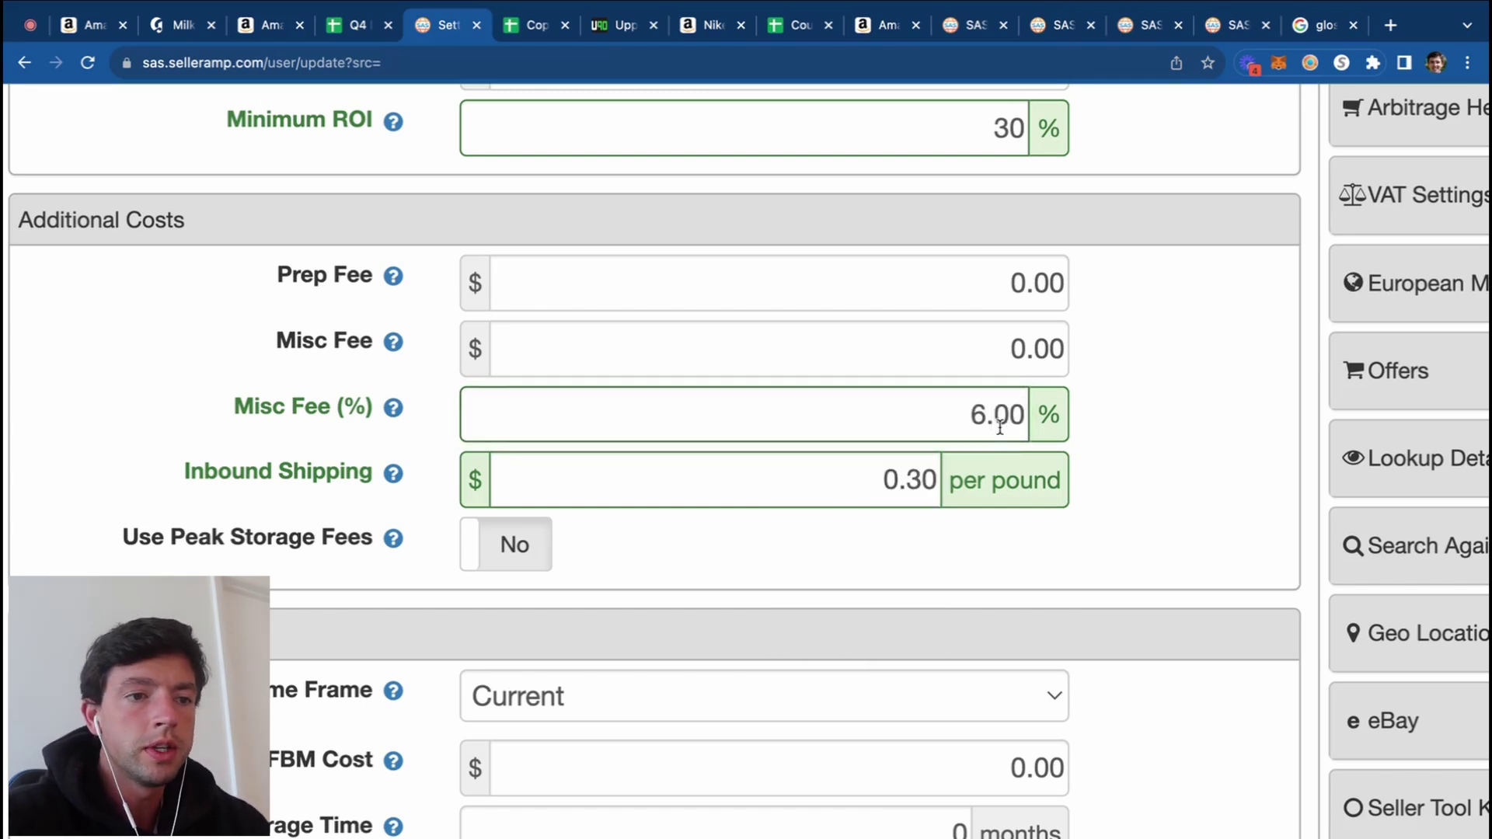
{"action": "double_click", "coordinate": [935, 413]}
{"action": "type", "text": "0.00"}
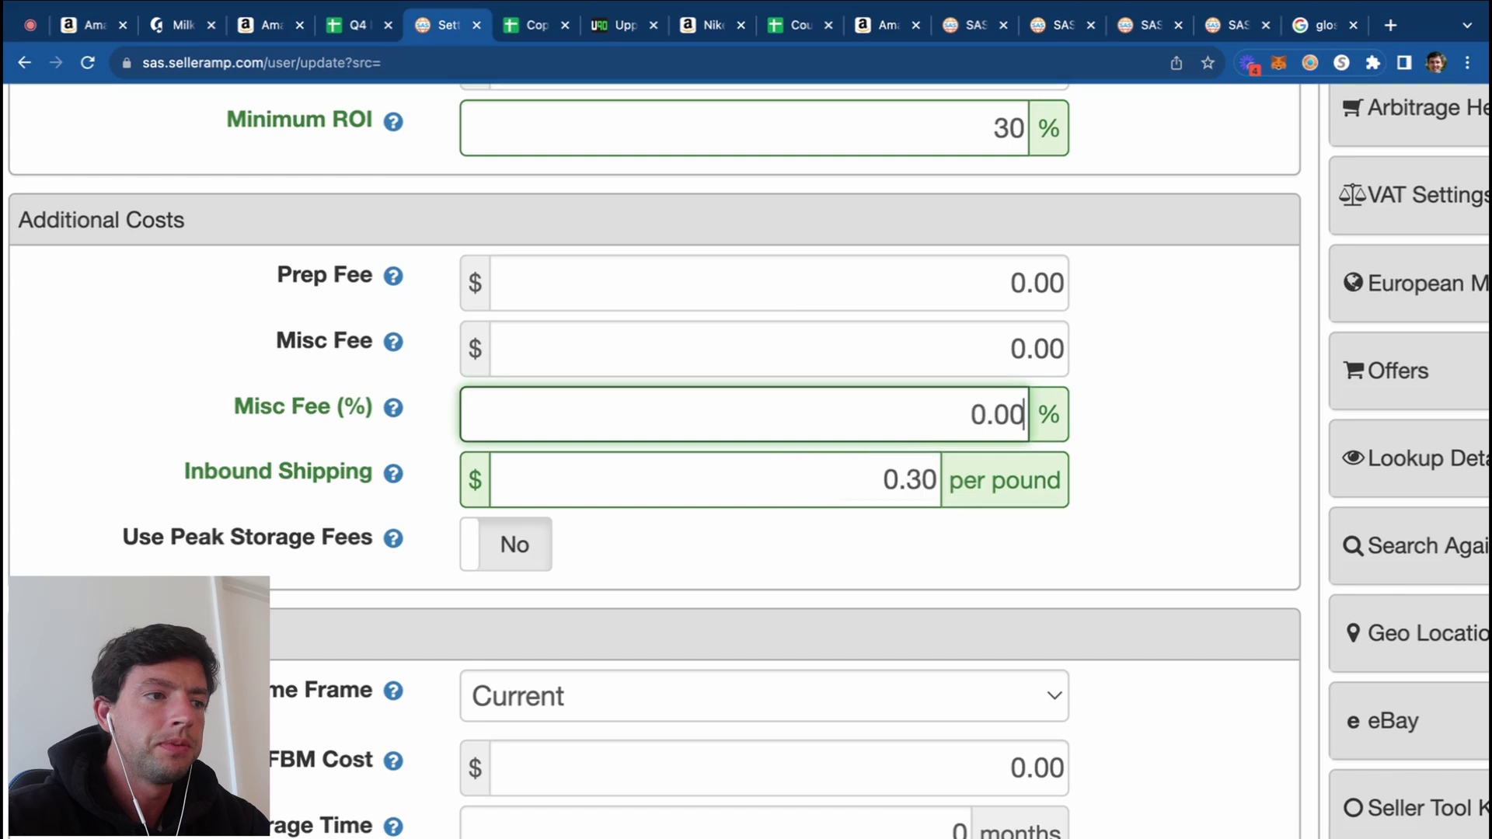
{"action": "left_click", "coordinate": [1156, 407]}
Step: Set the Prep Fee to 1.00 and reset the page zoom to normal
{"action": "double_click", "coordinate": [998, 271]}
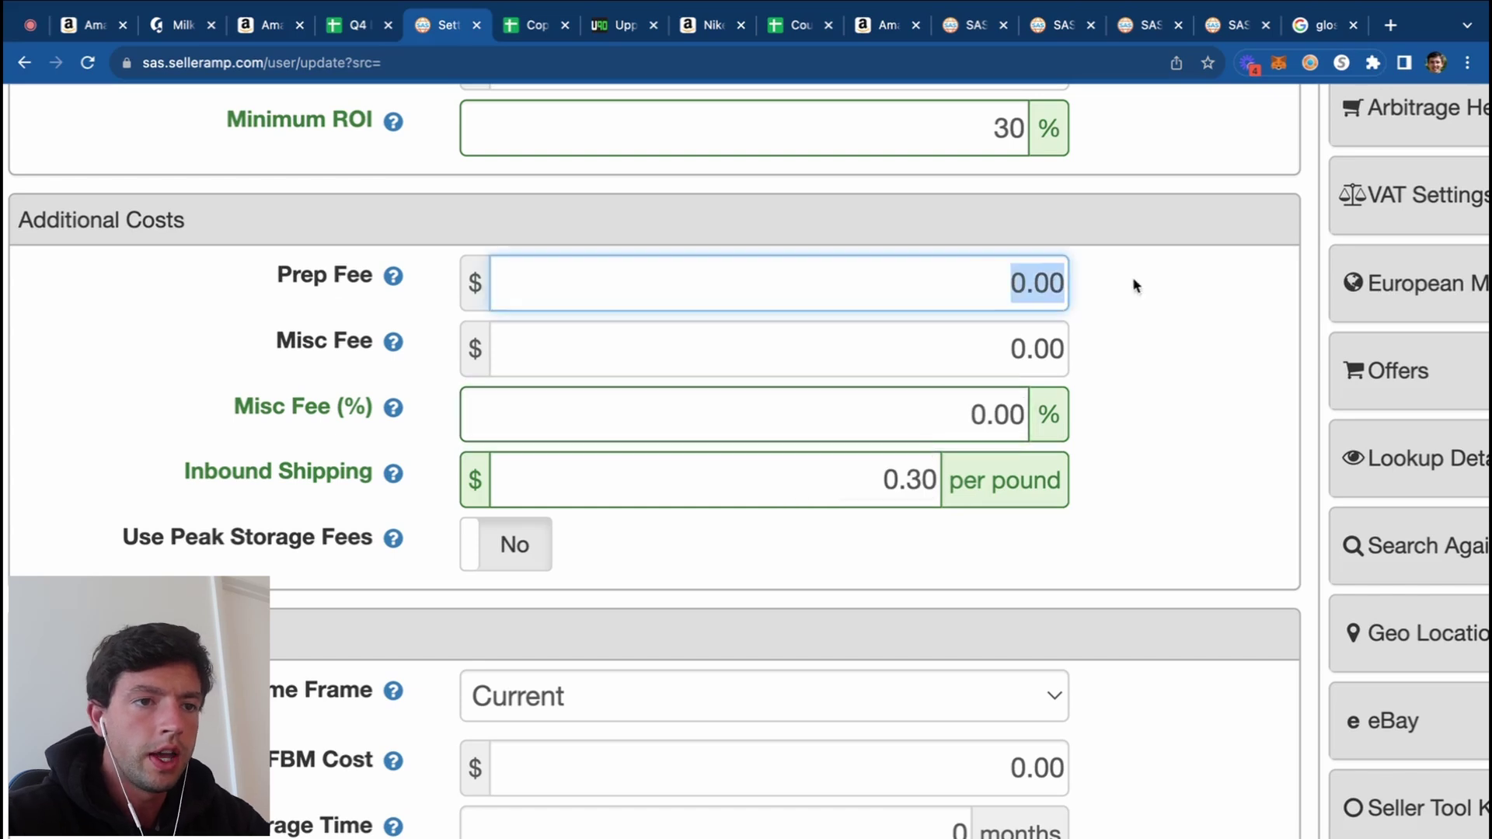
{"action": "type", "text": "1.00"}
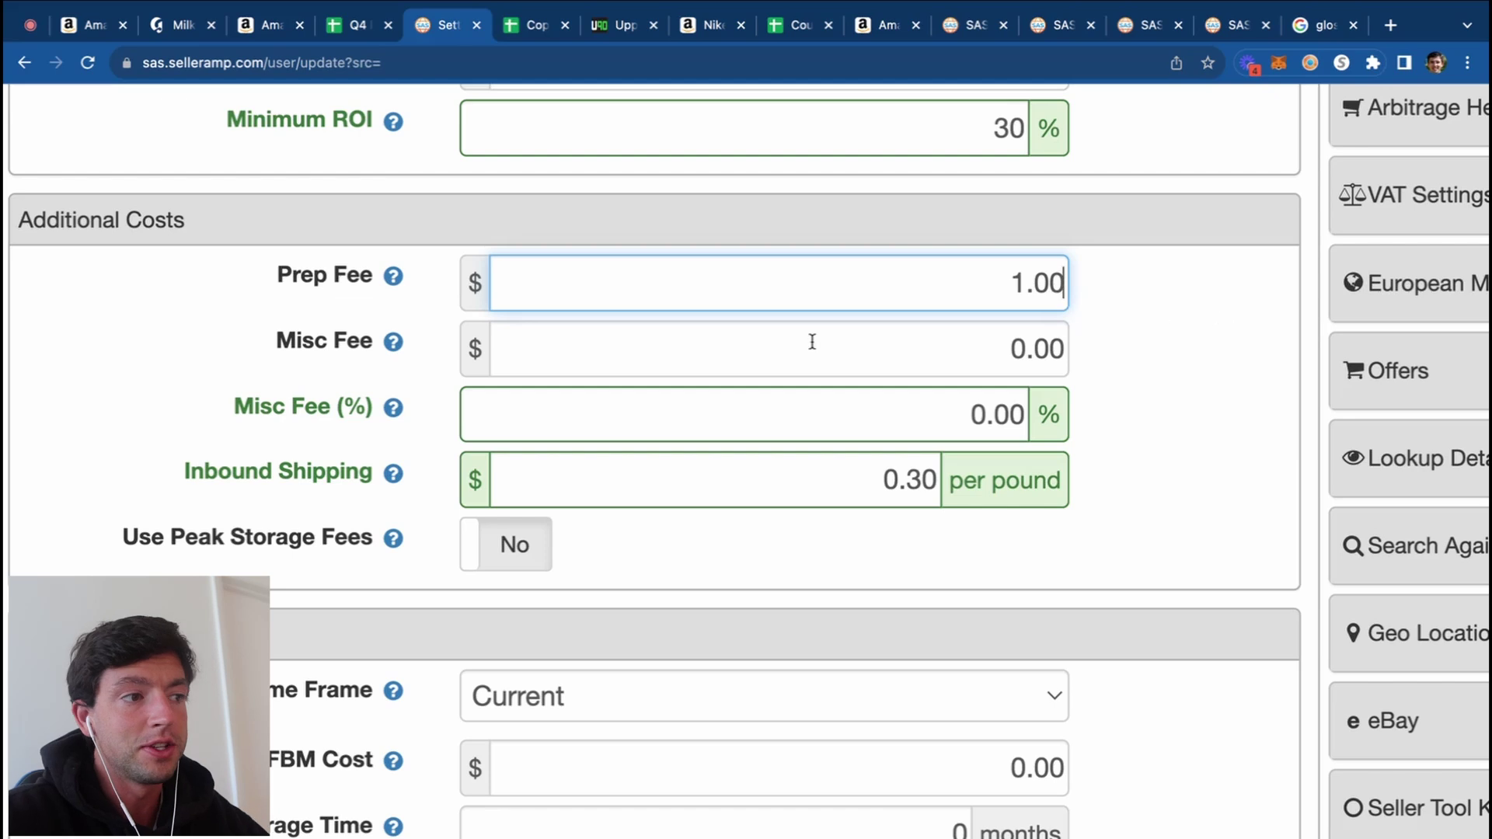
{"action": "key", "text": "super+0"}
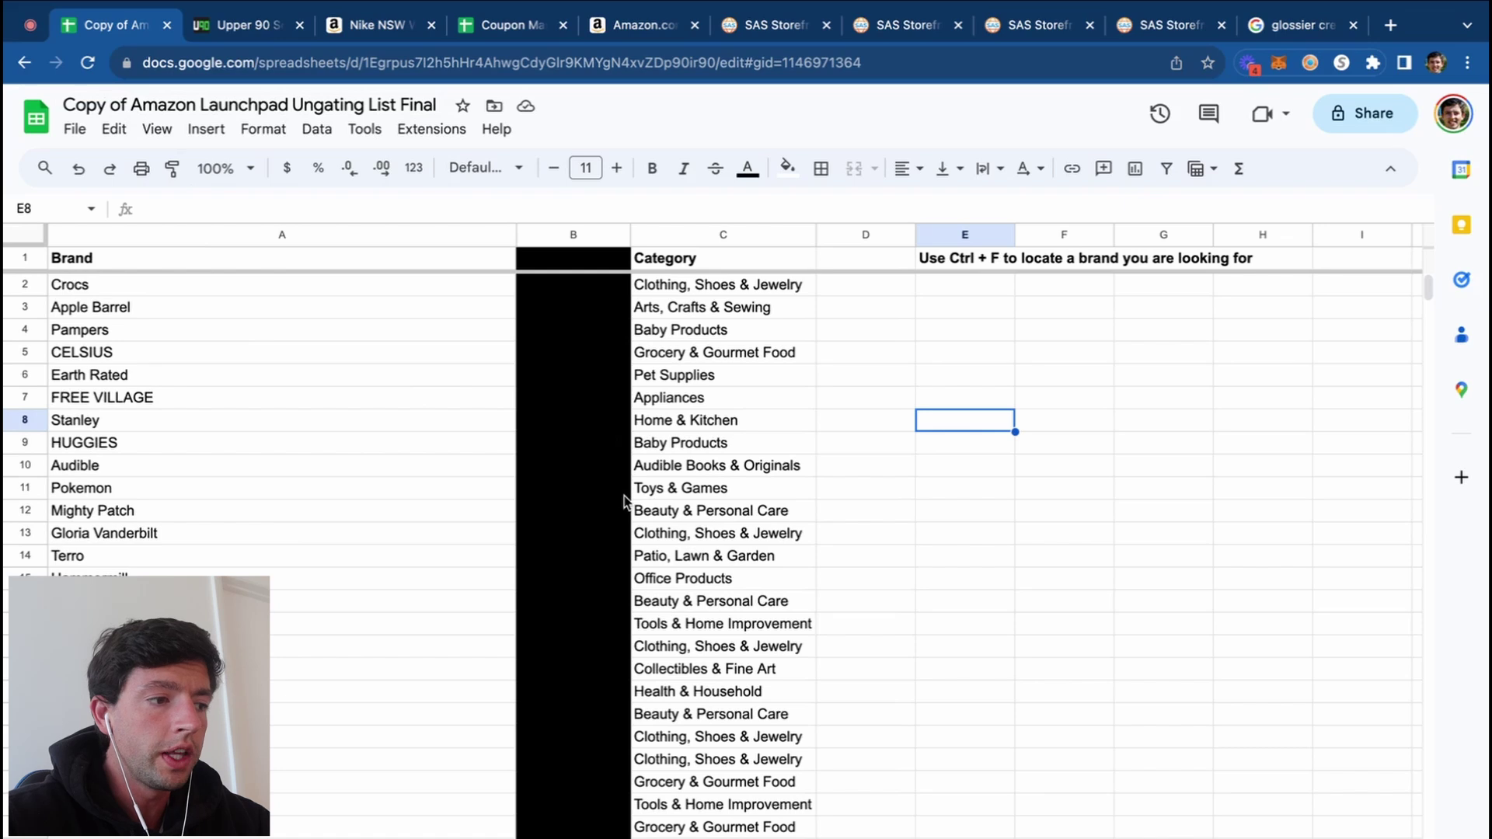
Step: Scroll through the brands listed in the Amazon Launchpad ungating sheet
{"action": "scroll", "coordinate": [624, 501], "scroll_direction": "down", "scroll_amount": 5}
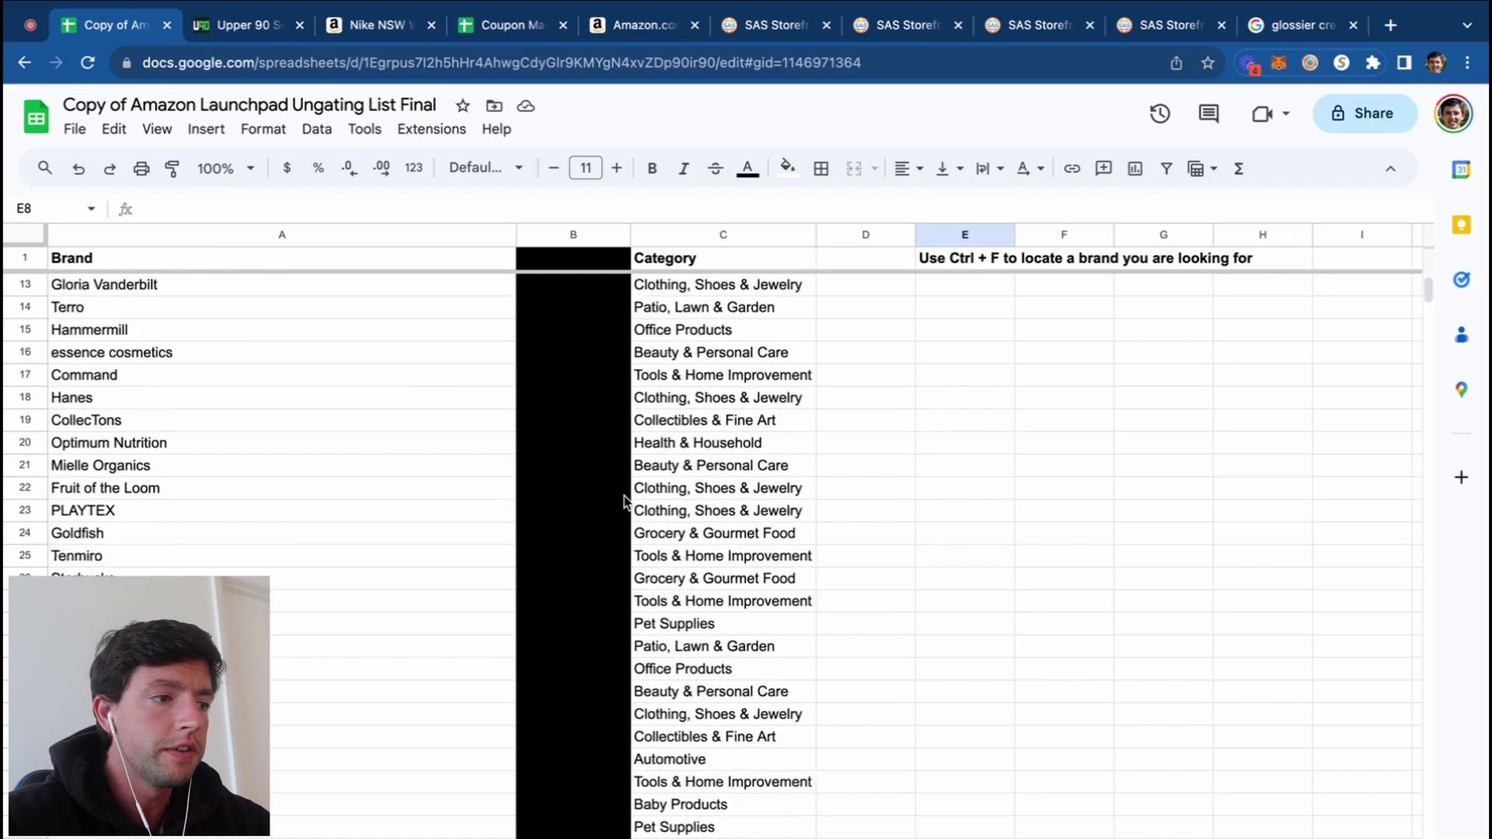
{"action": "scroll", "coordinate": [568, 469], "scroll_direction": "up", "scroll_amount": 5}
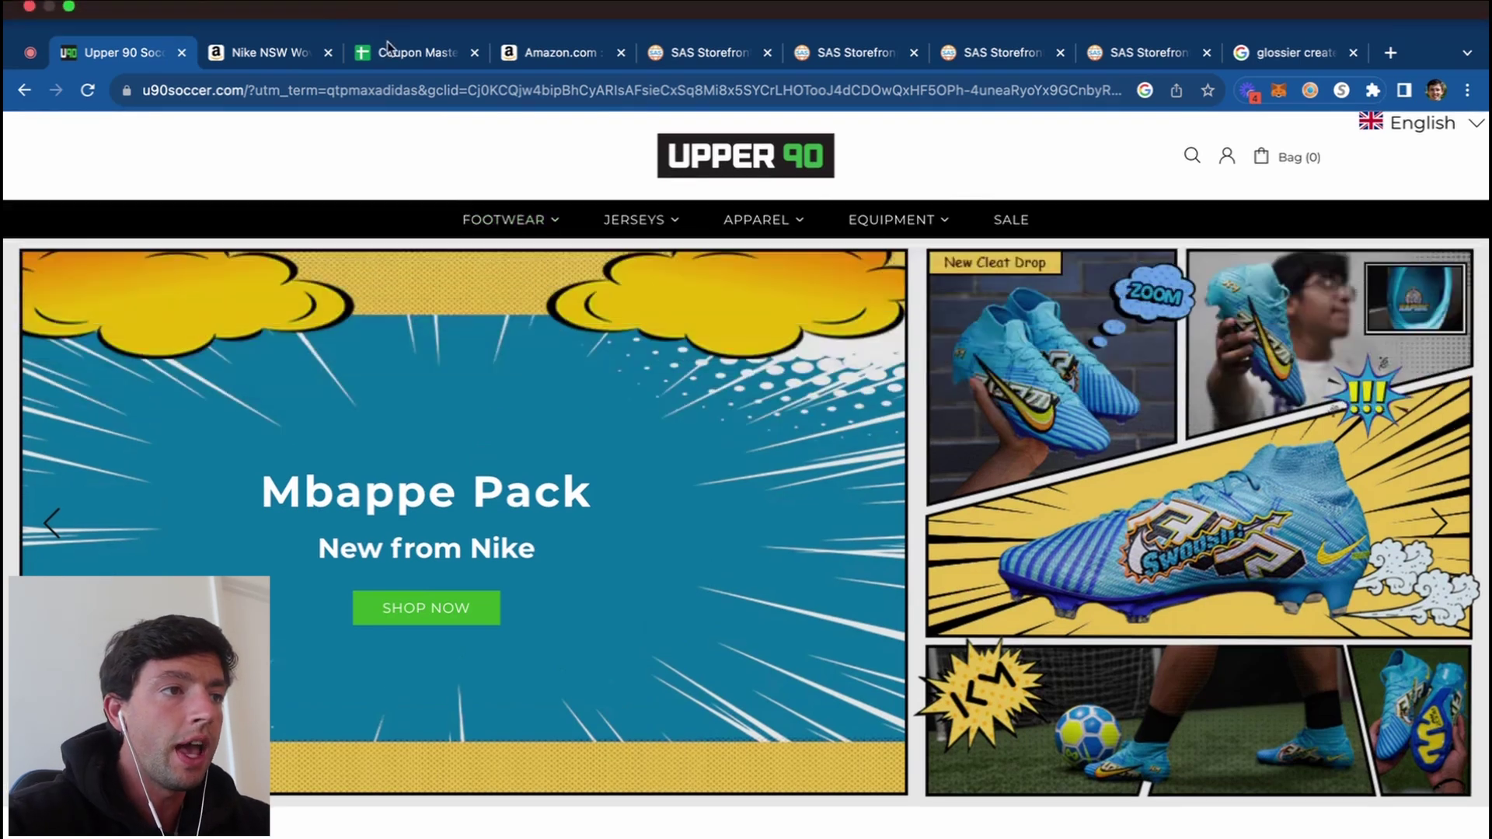
Step: View the Upper 90 coupon codes found by Capital One Shopping, such as WELCOME15
{"action": "left_click", "coordinate": [393, 25]}
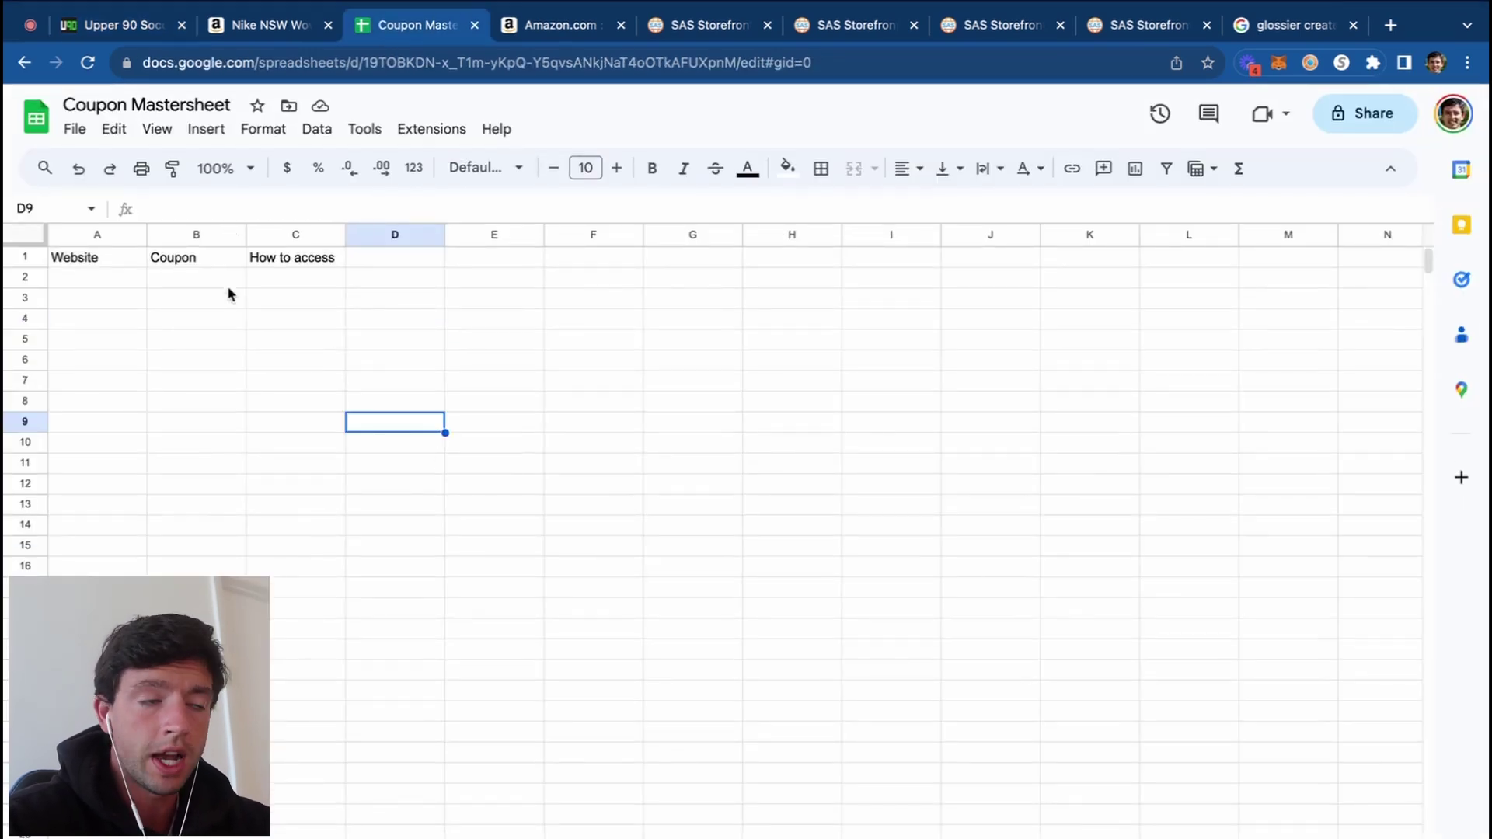
{"action": "left_click", "coordinate": [124, 28]}
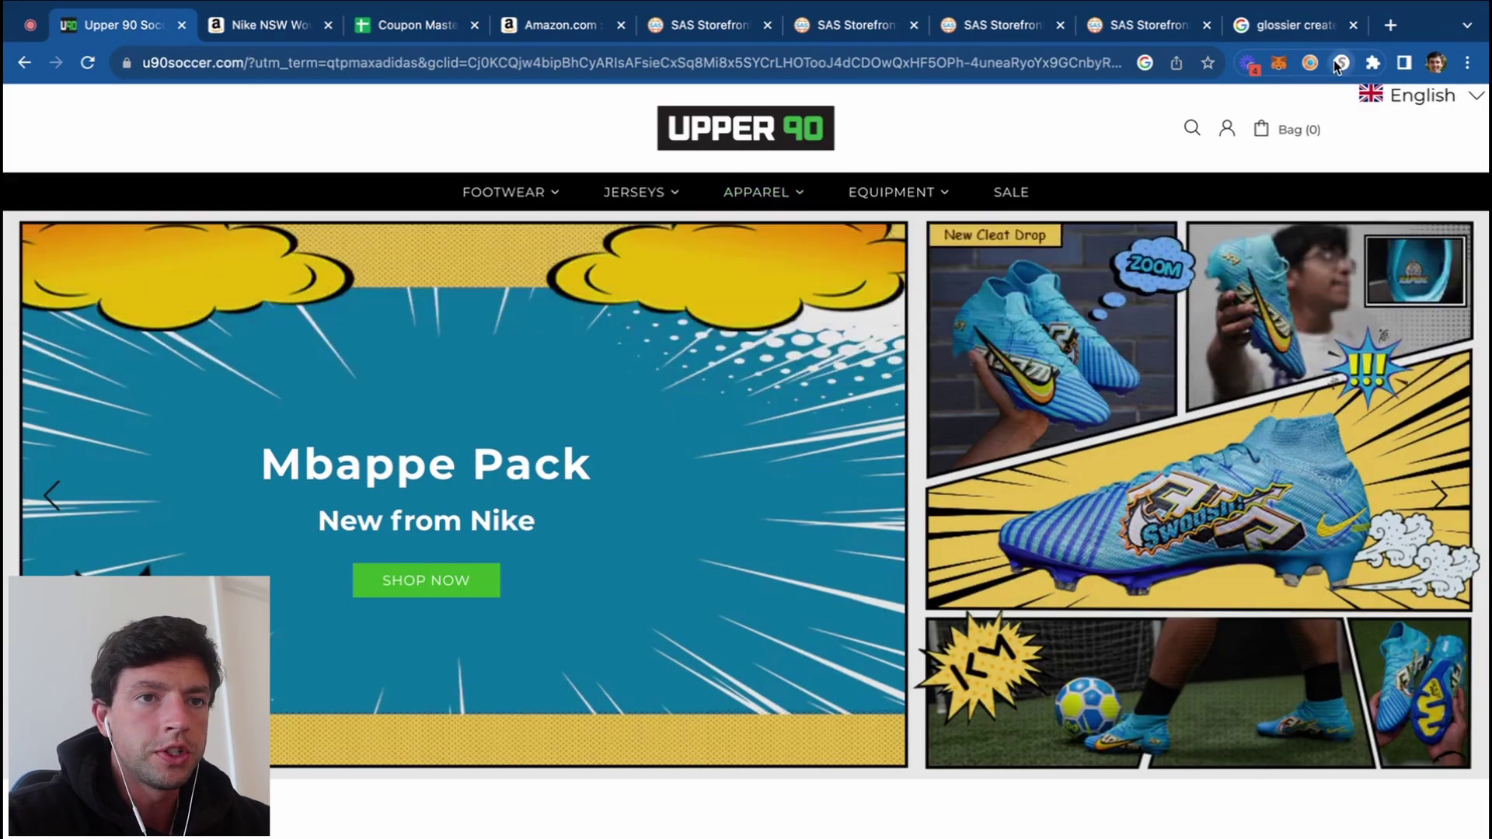
{"action": "left_click", "coordinate": [1341, 62]}
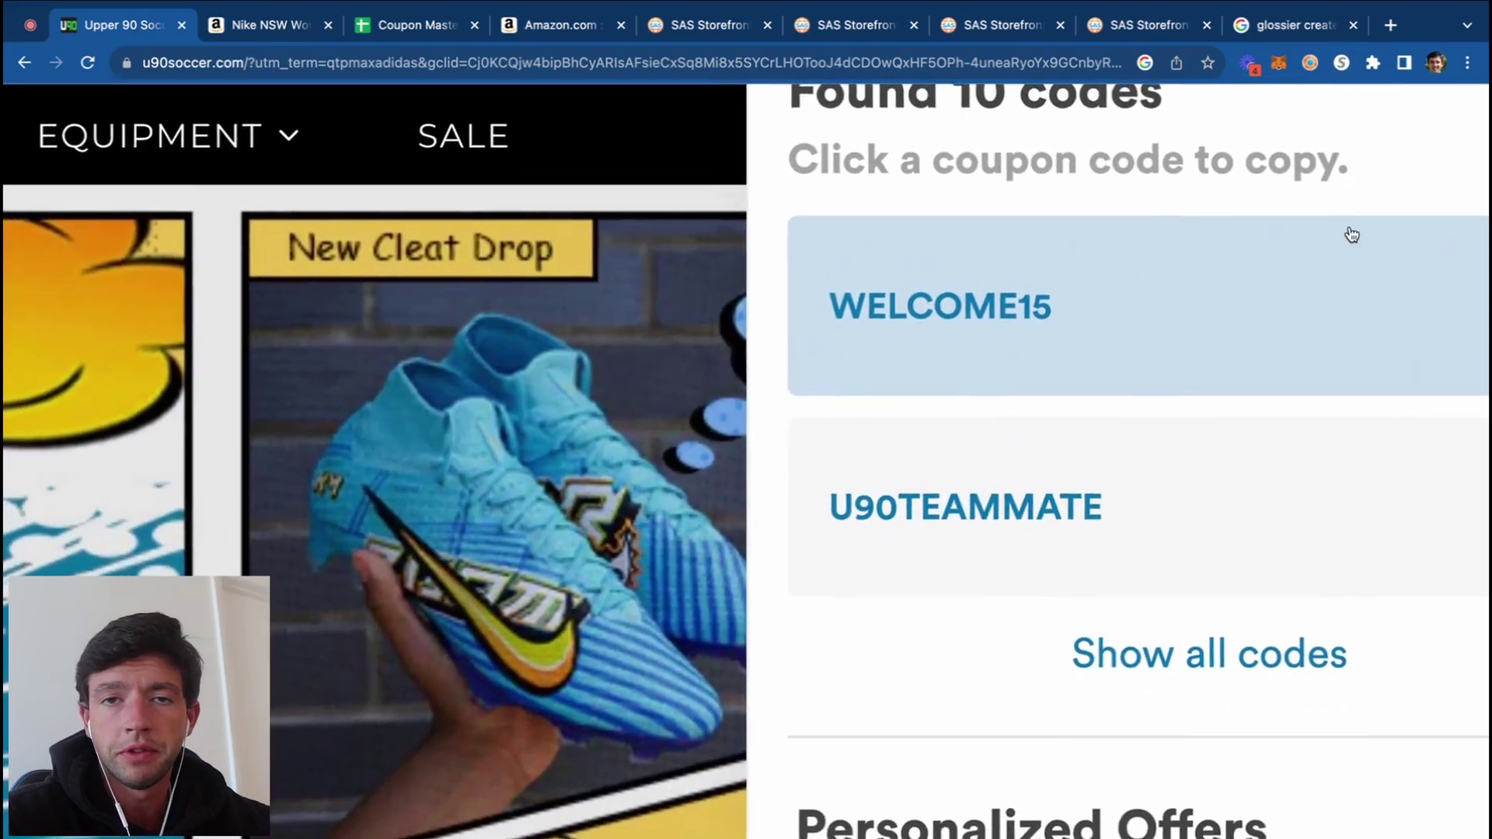
{"action": "scroll", "coordinate": [1352, 235], "scroll_direction": "down", "scroll_amount": 5}
{"action": "scroll", "coordinate": [1352, 235], "scroll_direction": "up", "scroll_amount": 5}
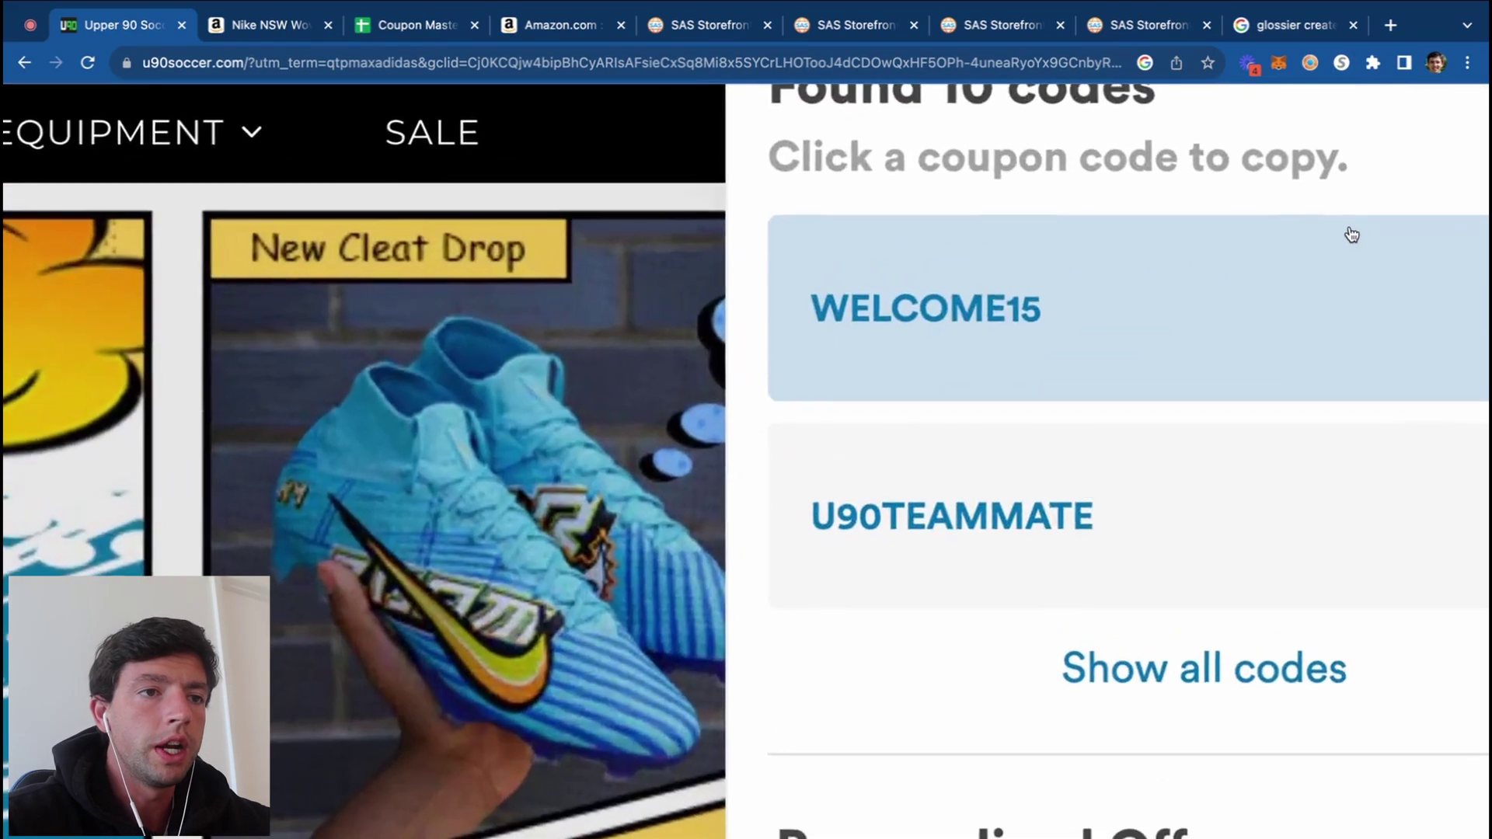
{"action": "scroll", "coordinate": [1349, 233], "scroll_direction": "down", "scroll_amount": 5}
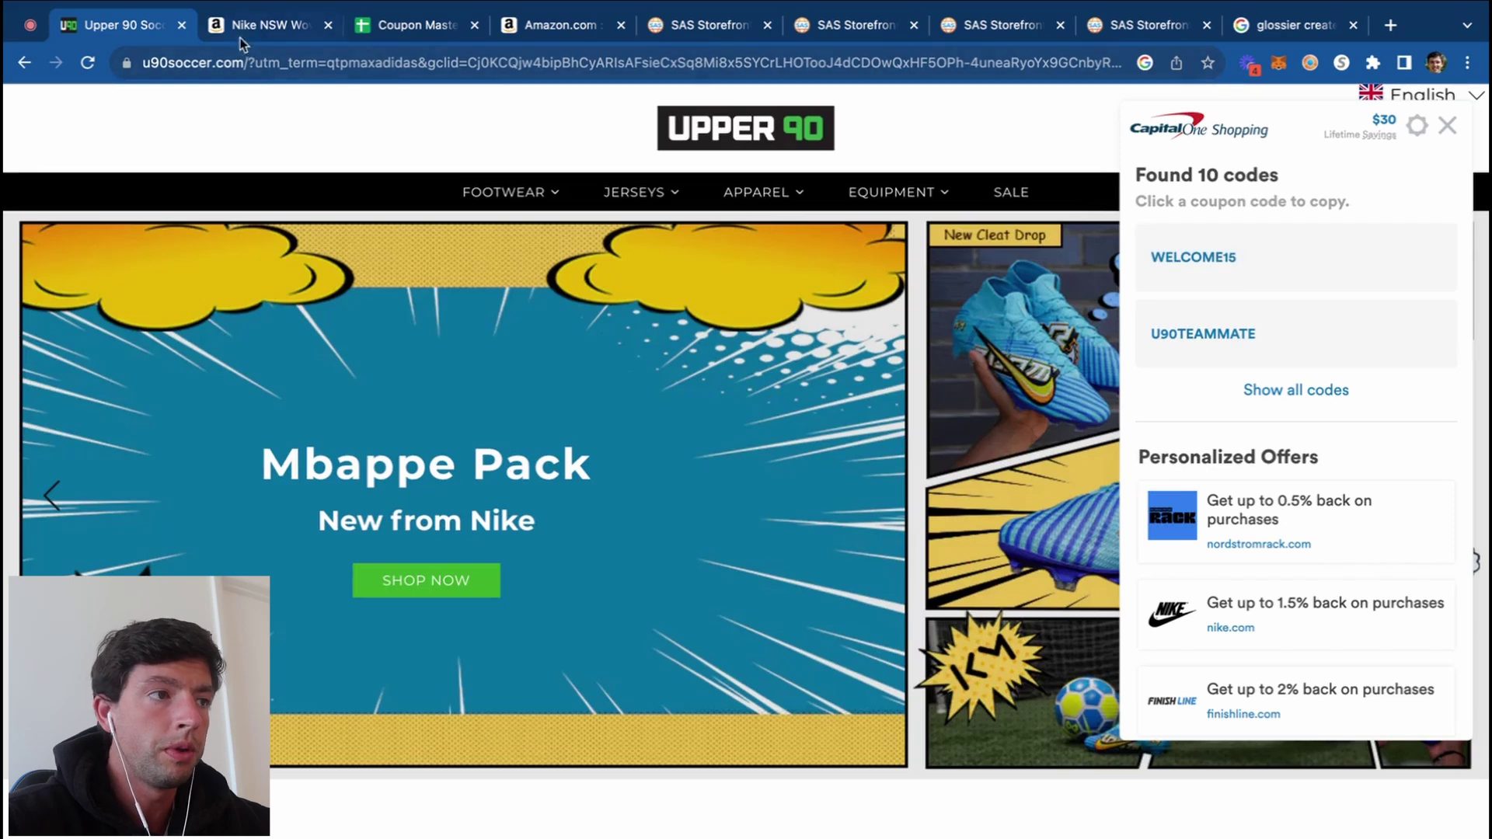
Step: Place the Coupon Mastersheet tab beside the store and enter 'upper90' in A2
{"action": "left_click", "coordinate": [398, 26]}
{"action": "left_click_drag", "start_coordinate": [404, 26], "coordinate": [261, 26]}
{"action": "left_click", "coordinate": [112, 281]}
{"action": "type", "text": "upper90"}
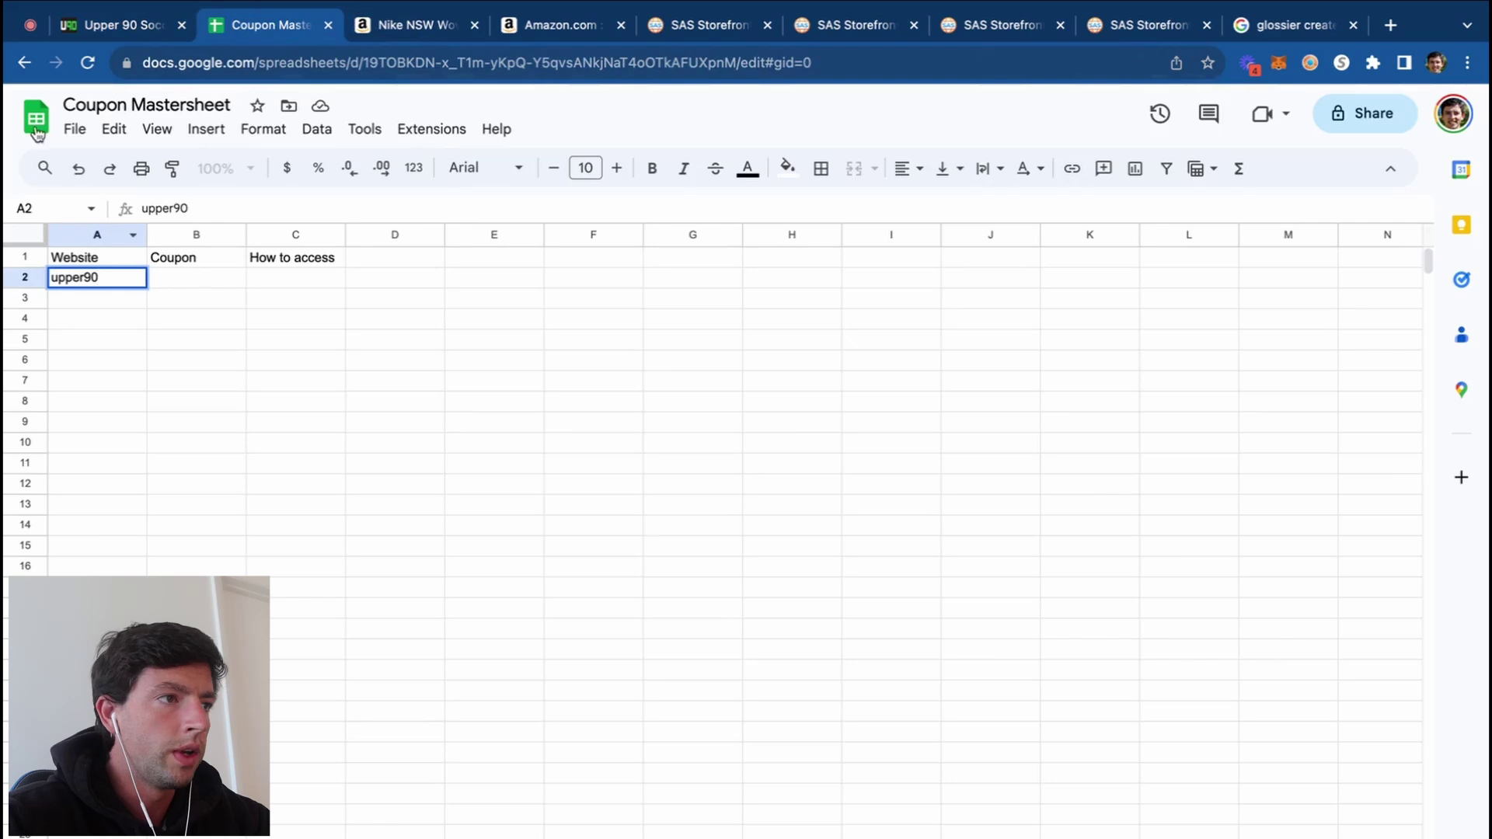
Step: Record 15% and 'capital1 shopping code "welcome15' for upper90, widening column C
{"action": "left_click", "coordinate": [120, 24]}
{"action": "left_click", "coordinate": [261, 24]}
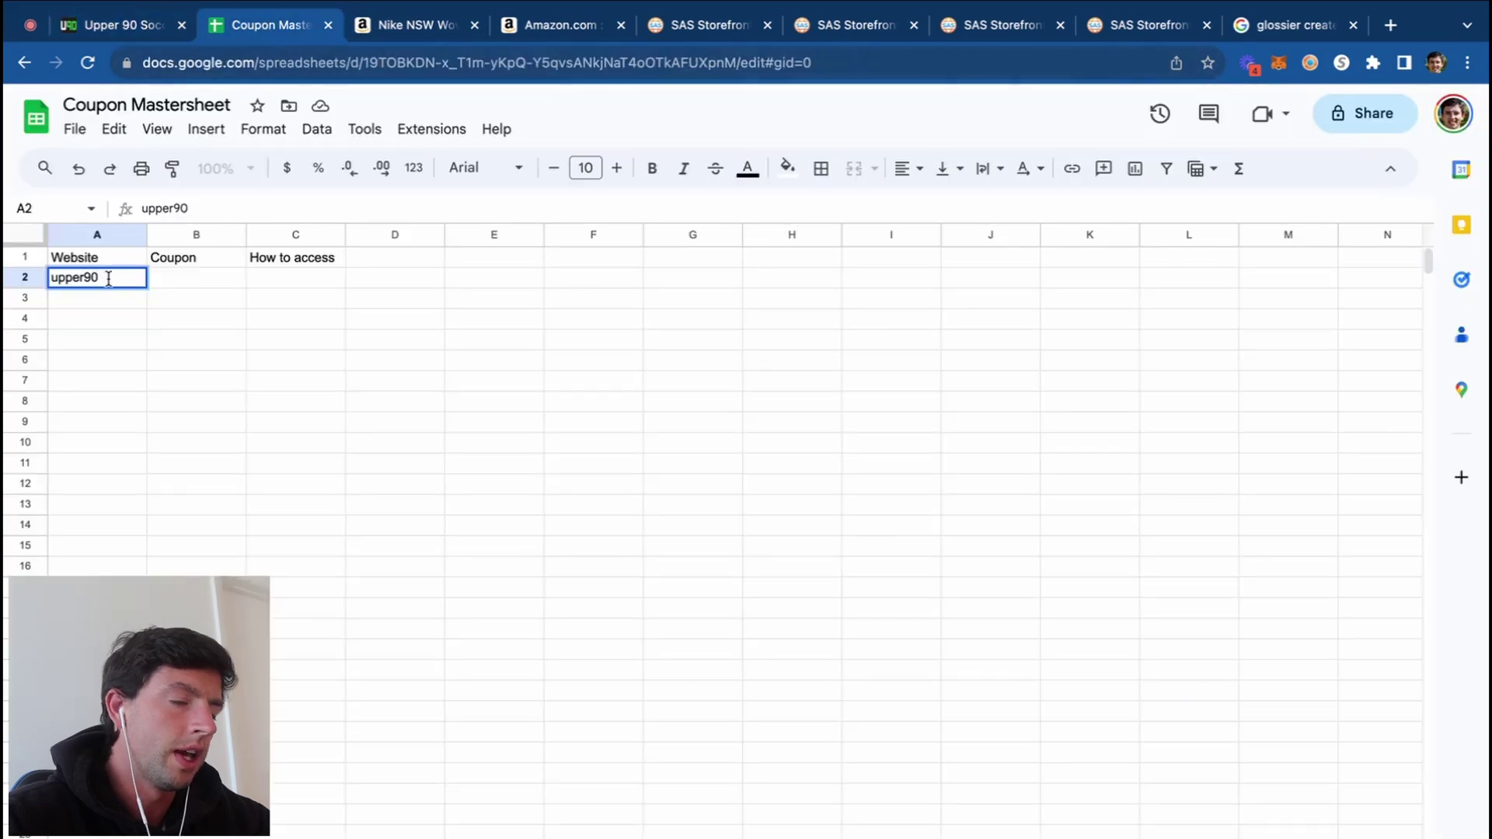
{"action": "left_click", "coordinate": [166, 278]}
{"action": "type", "text": "15"}
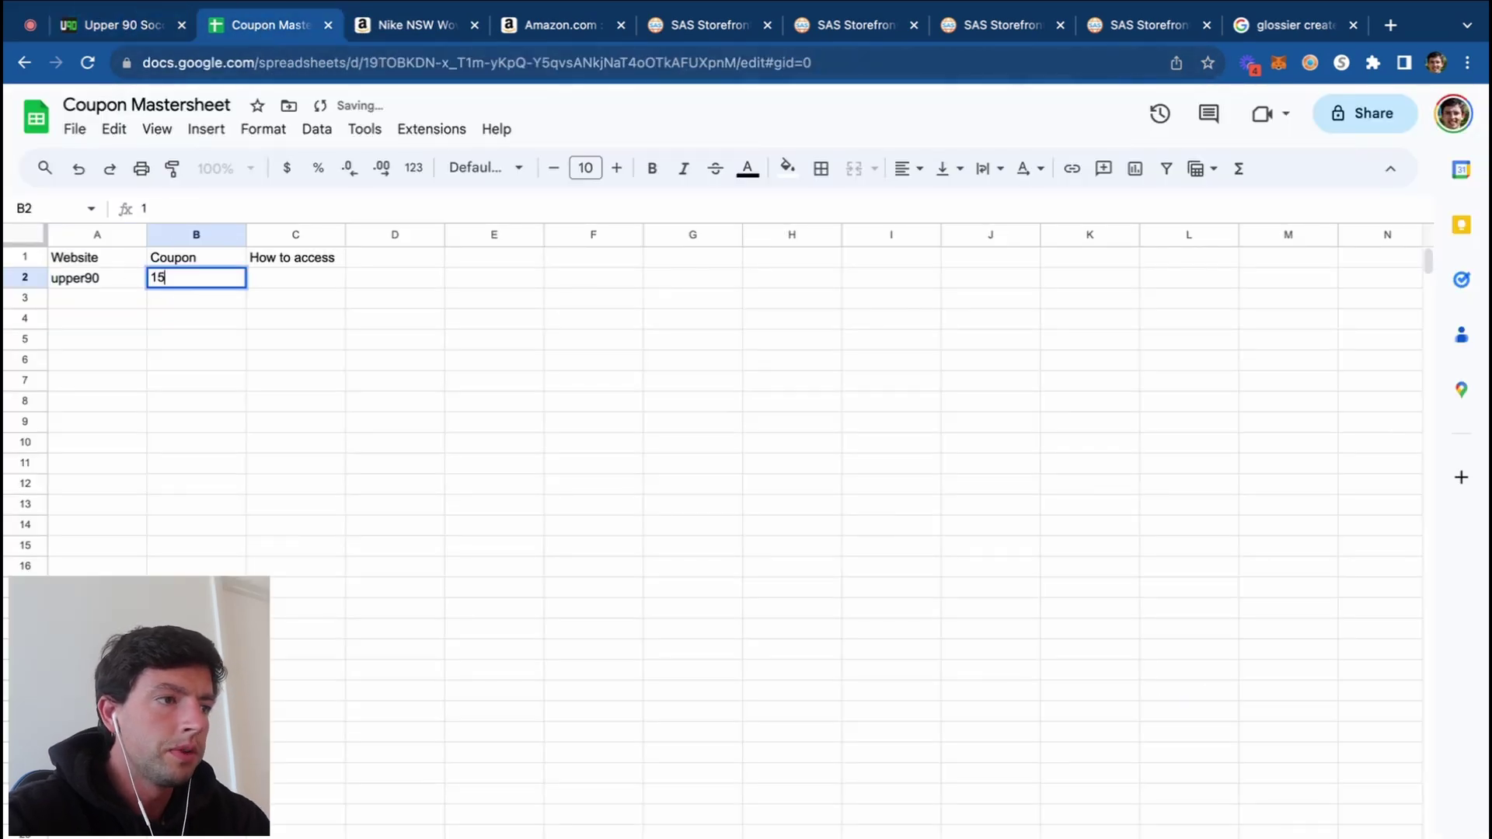
{"action": "type", "text": "%"}
{"action": "left_click", "coordinate": [296, 287]}
{"action": "type", "text": "capi"}
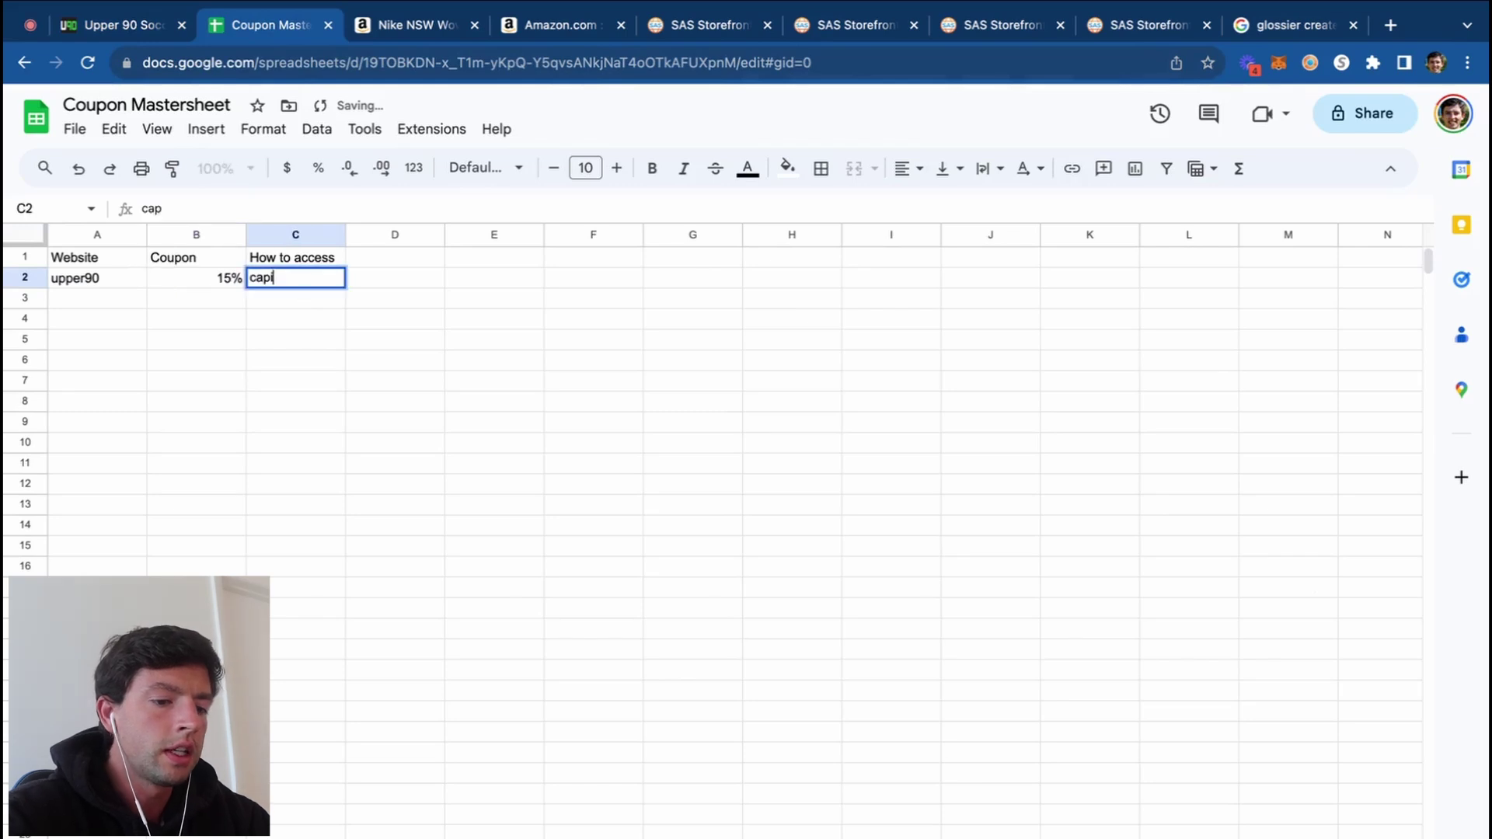
{"action": "type", "text": "tal1 shopping co"}
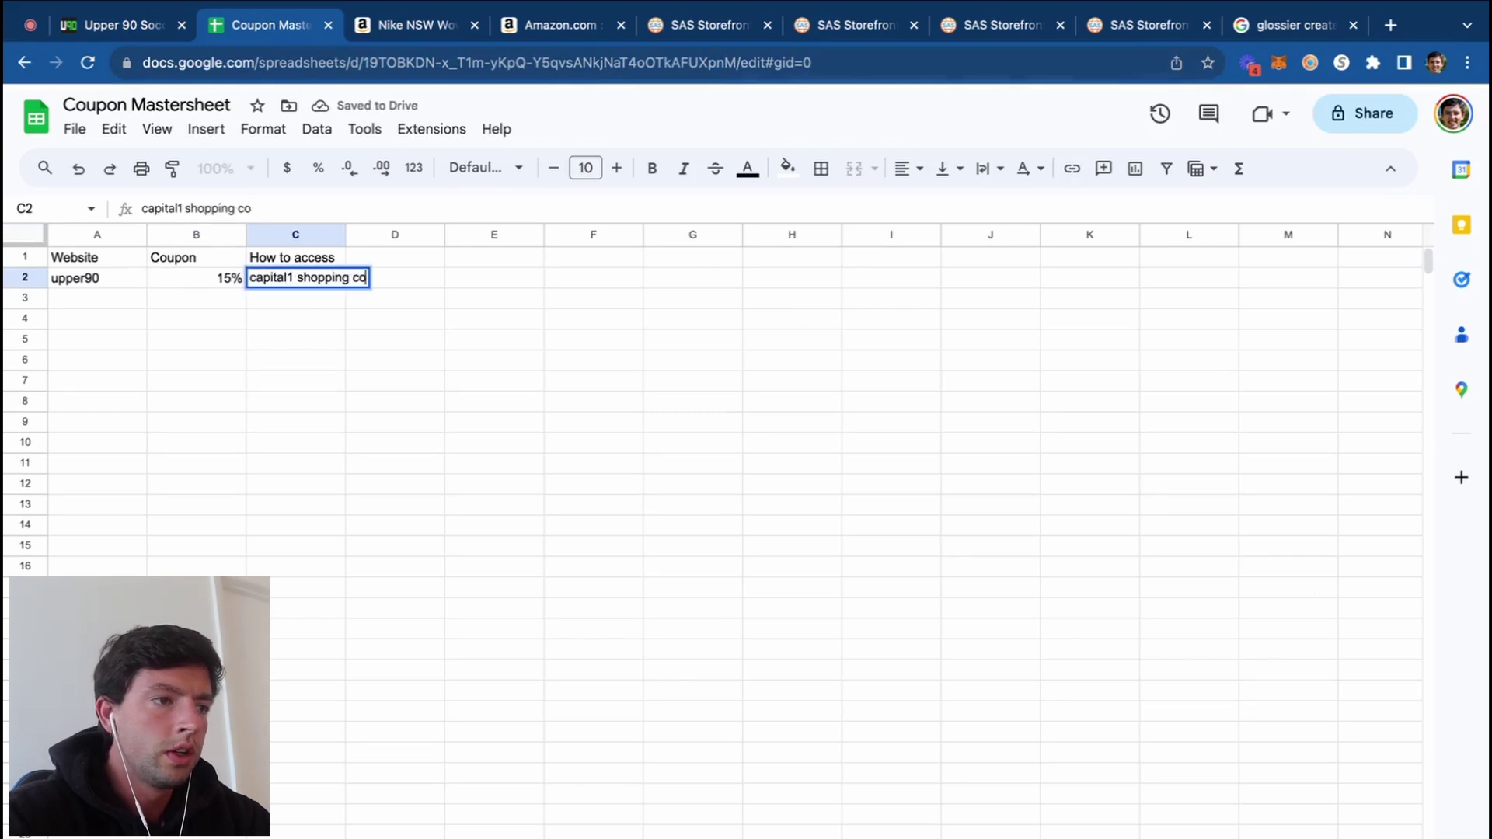
{"action": "type", "text": "de \"welcome15"}
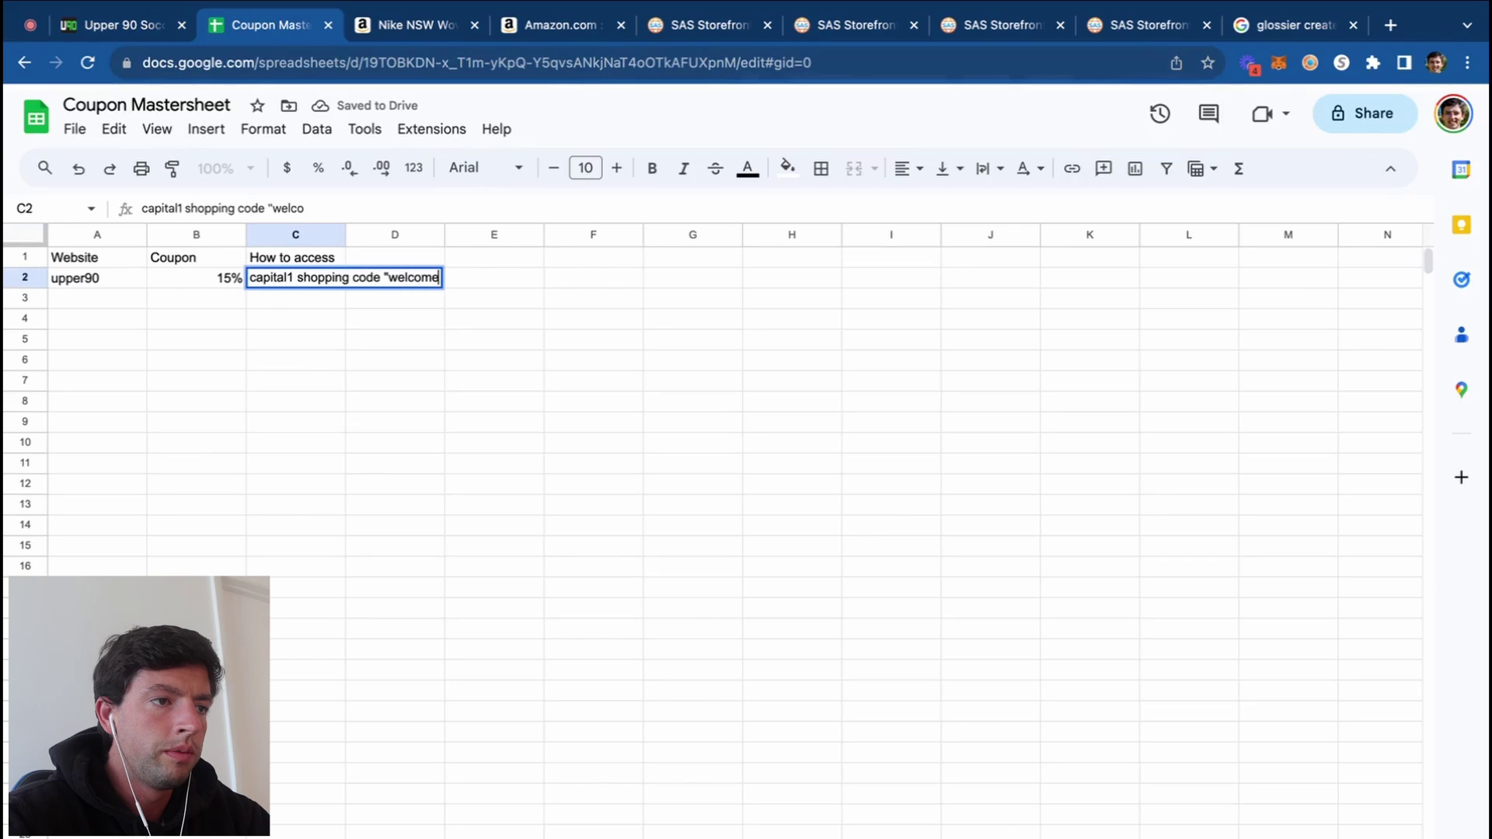
{"action": "left_click", "coordinate": [339, 327]}
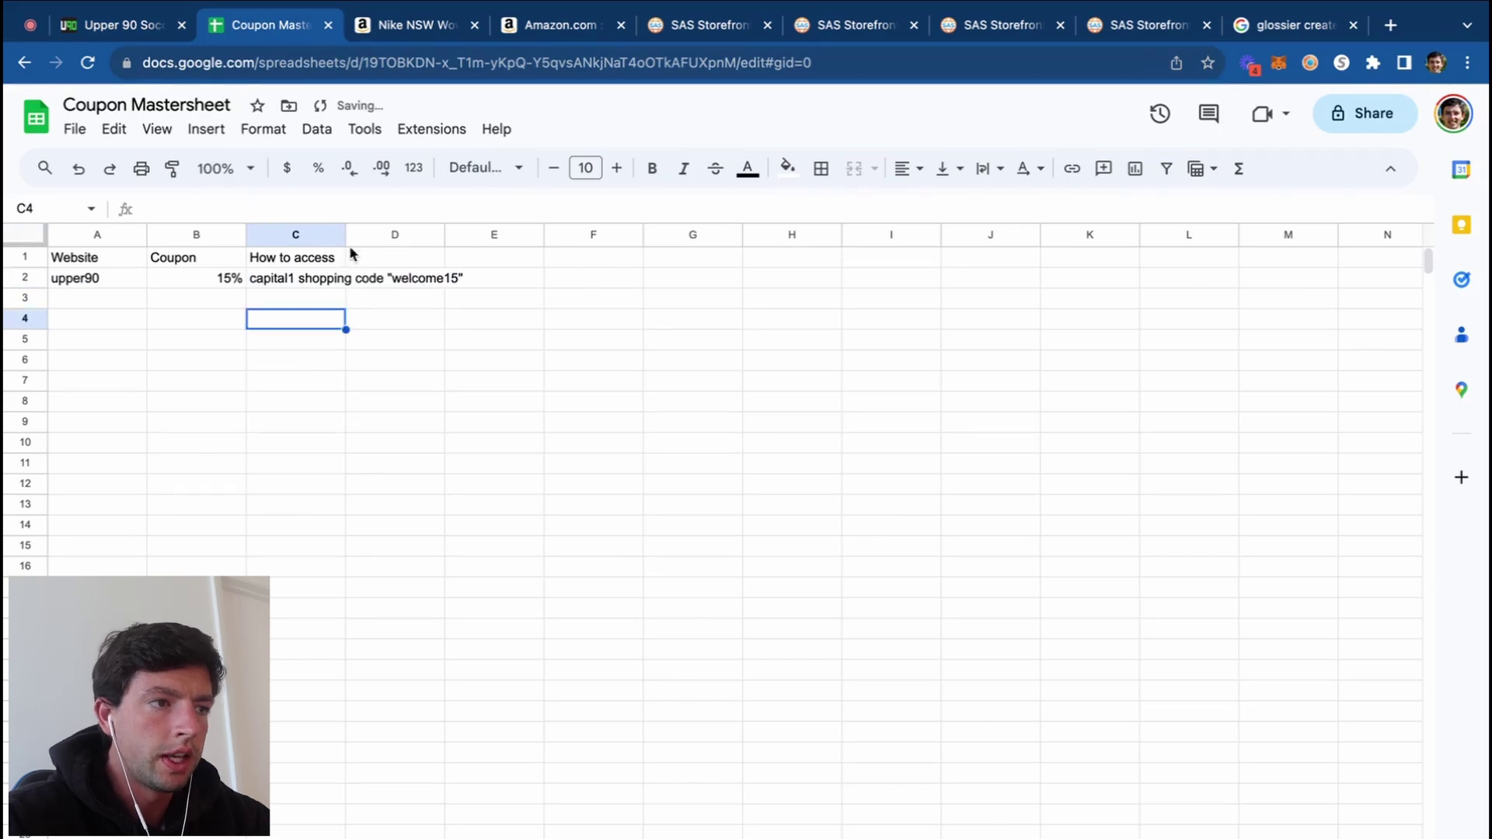
{"action": "left_click_drag", "start_coordinate": [346, 235], "coordinate": [421, 235]}
{"action": "left_click", "coordinate": [391, 394]}
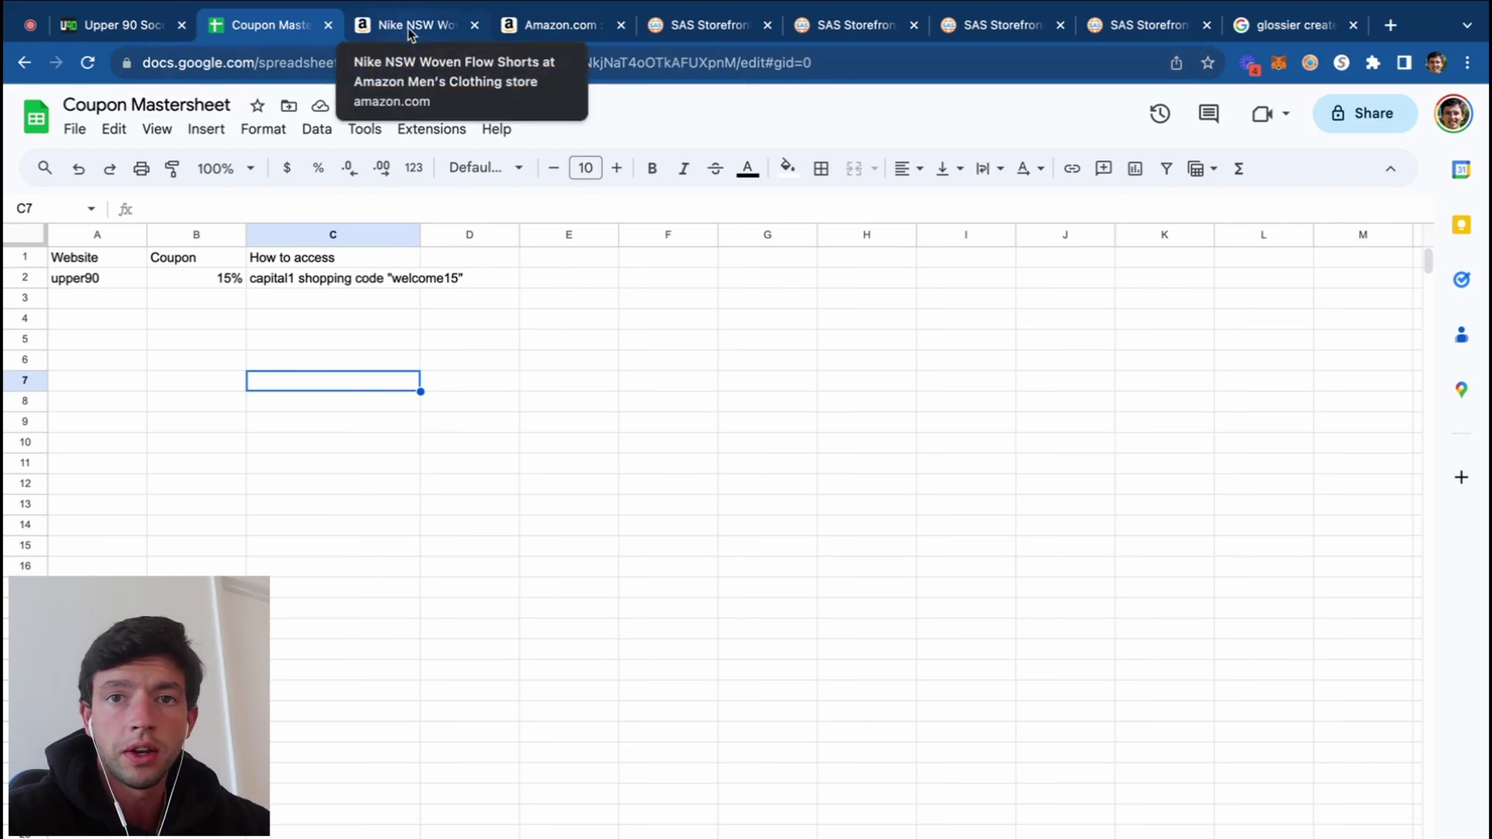
Step: Add Glossier in row 3 with a 10% coupon via email signup
{"action": "left_click", "coordinate": [160, 25]}
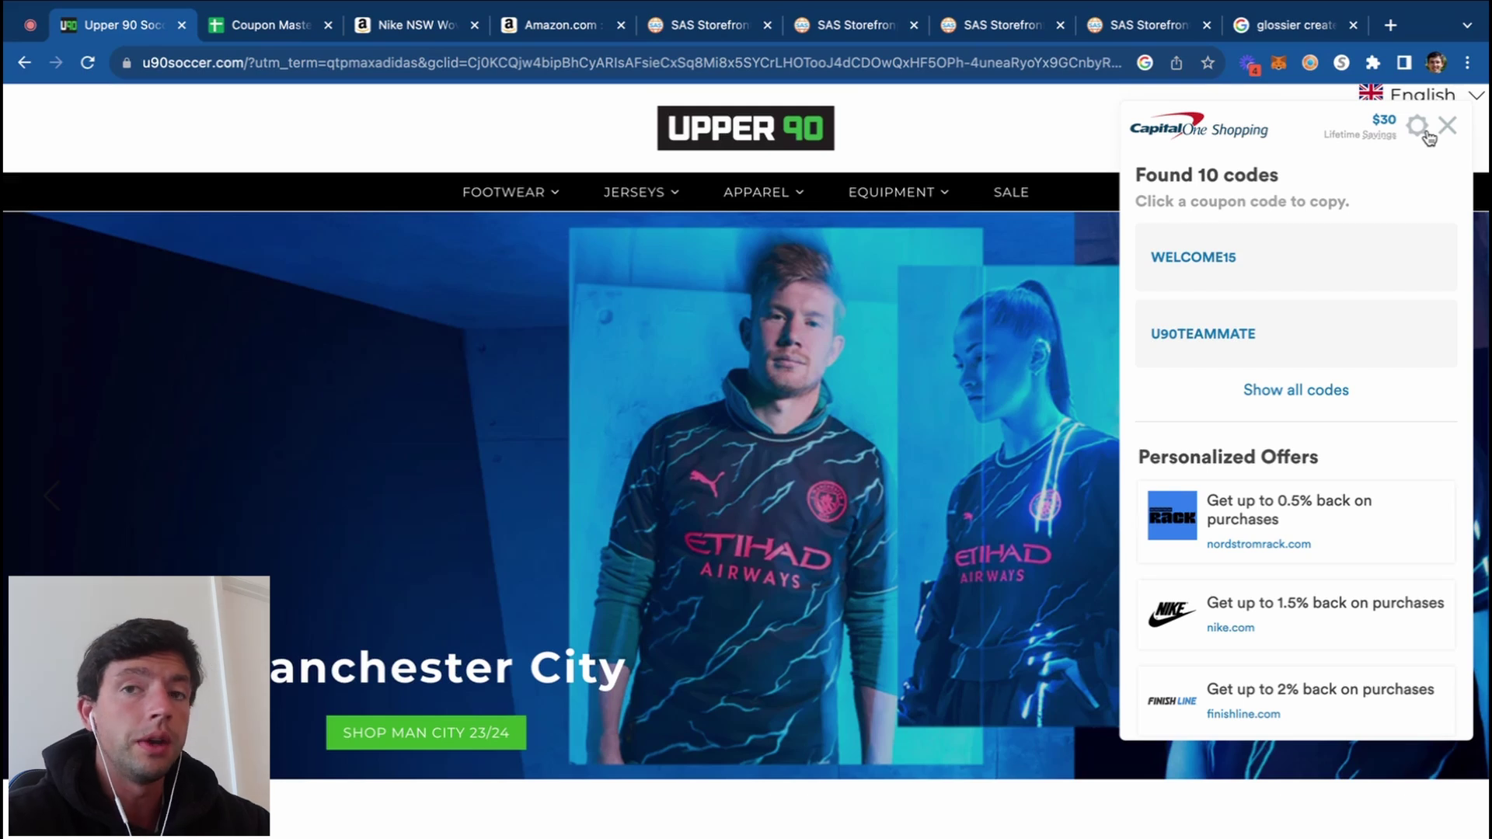
{"action": "left_click_drag", "start_coordinate": [412, 25], "coordinate": [276, 29]}
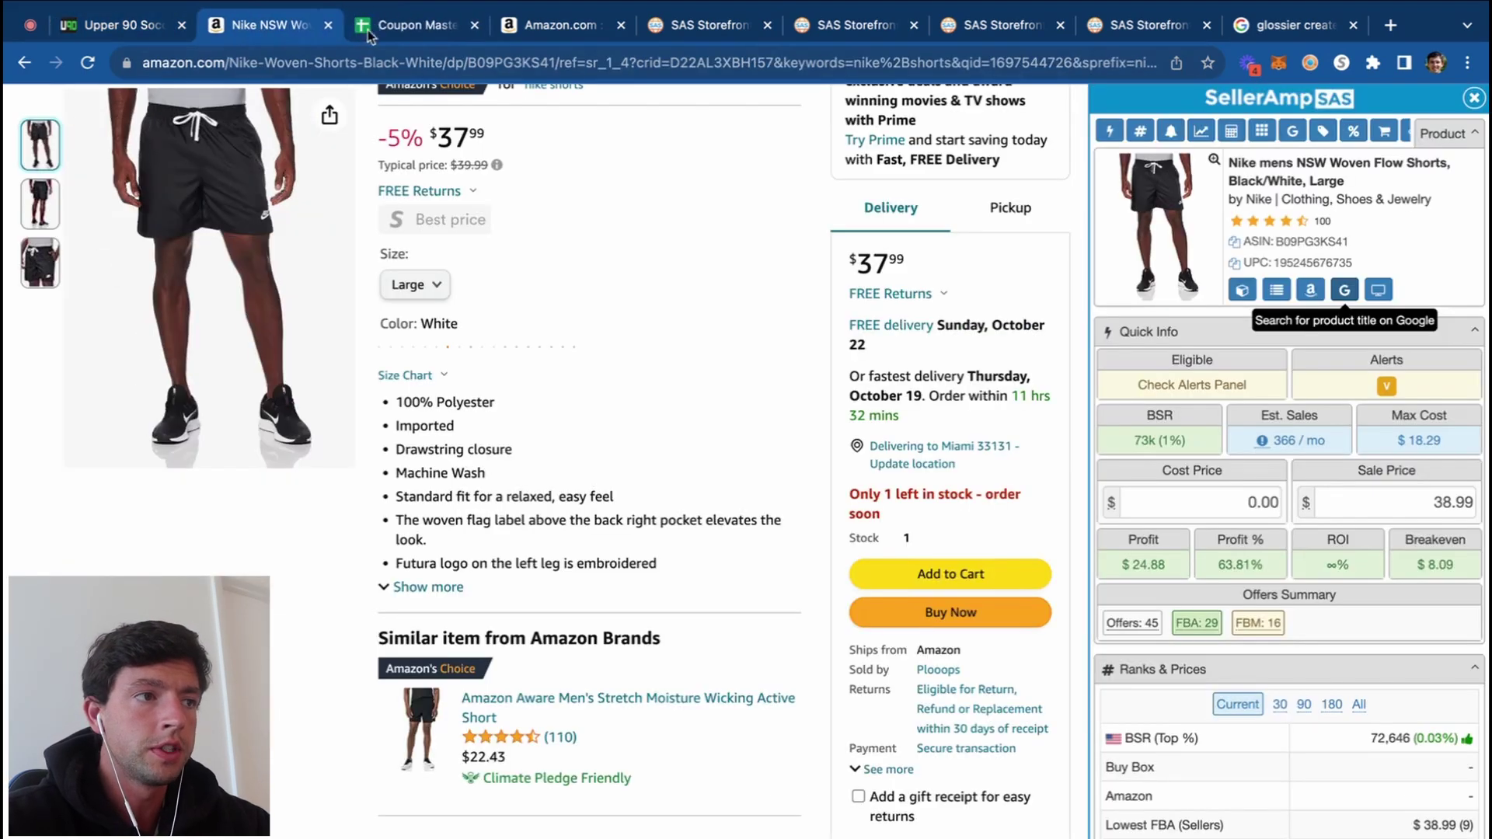
{"action": "left_click_drag", "start_coordinate": [367, 29], "coordinate": [264, 30]}
{"action": "left_click", "coordinate": [120, 300]}
{"action": "type", "text": "Glos"}
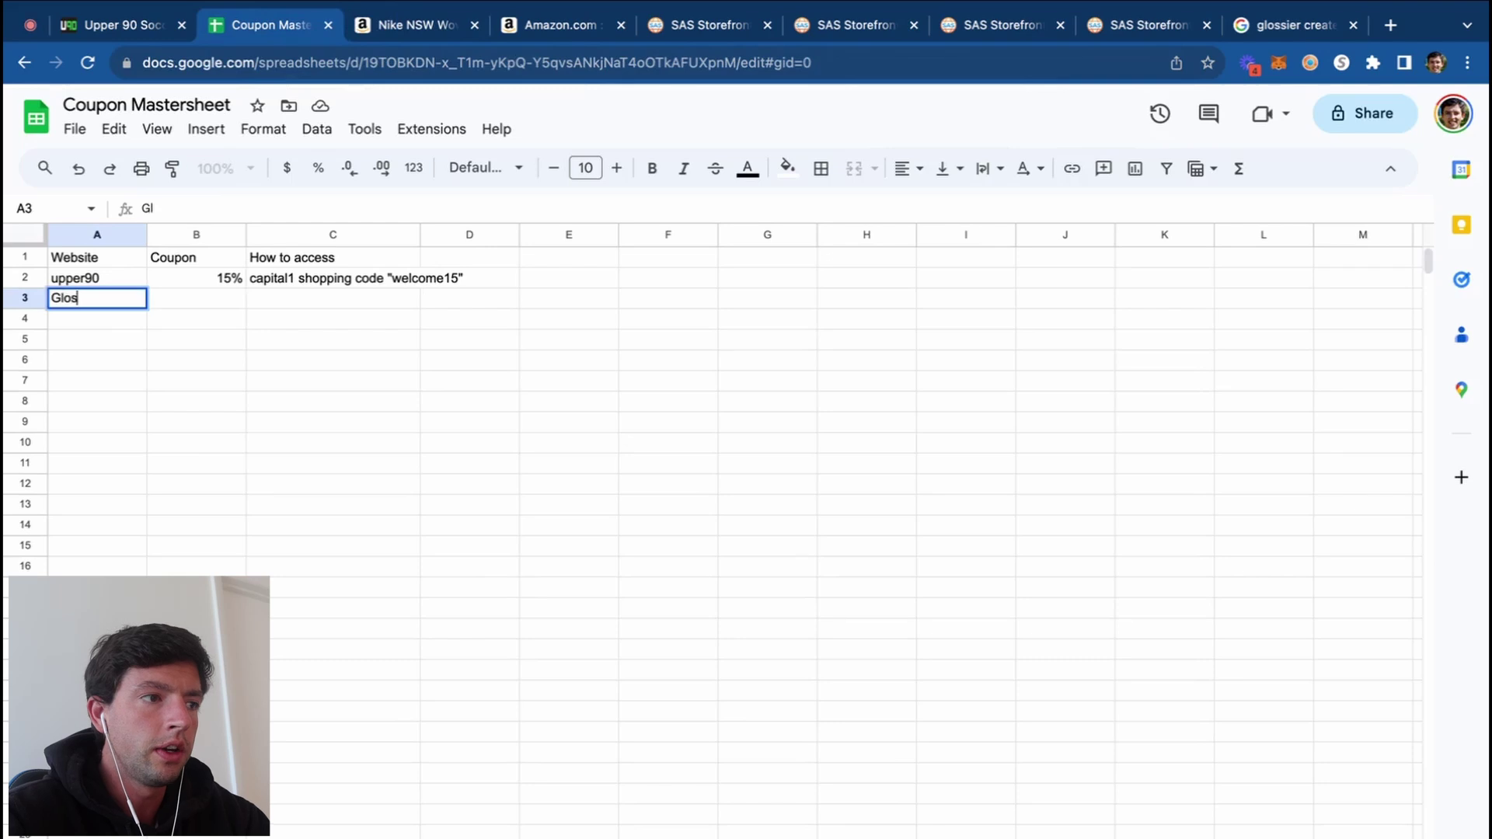
{"action": "type", "text": "isi"}
{"action": "key", "text": "BackSpace"}
{"action": "key", "text": "BackSpace"}
{"action": "key", "text": "BackSpace"}
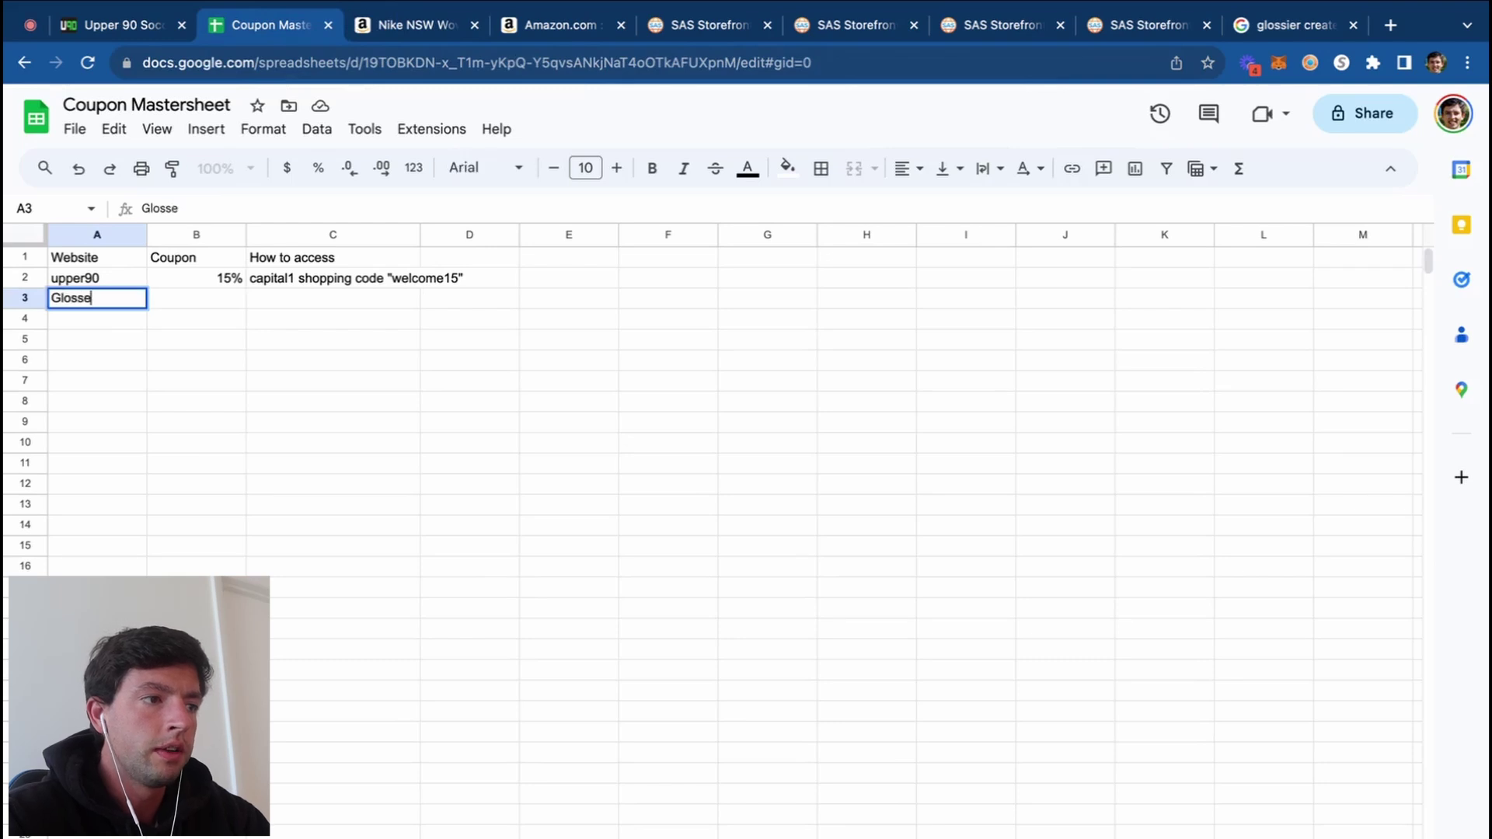
{"action": "type", "text": "sier"}
{"action": "left_click", "coordinate": [210, 306]}
{"action": "type", "text": "10"}
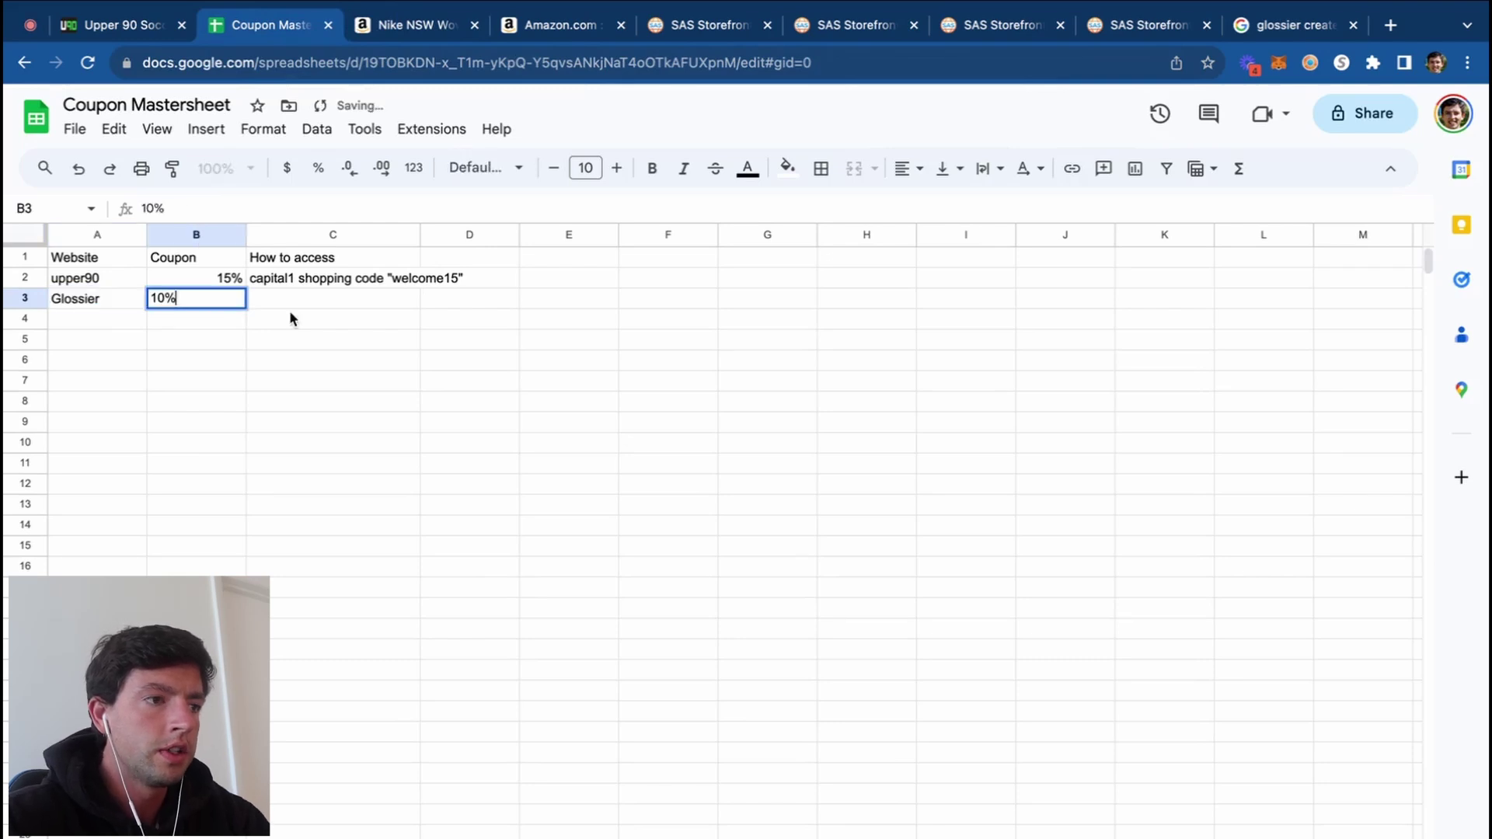
{"action": "key", "text": "Tab"}
{"action": "type", "text": "email signup"}
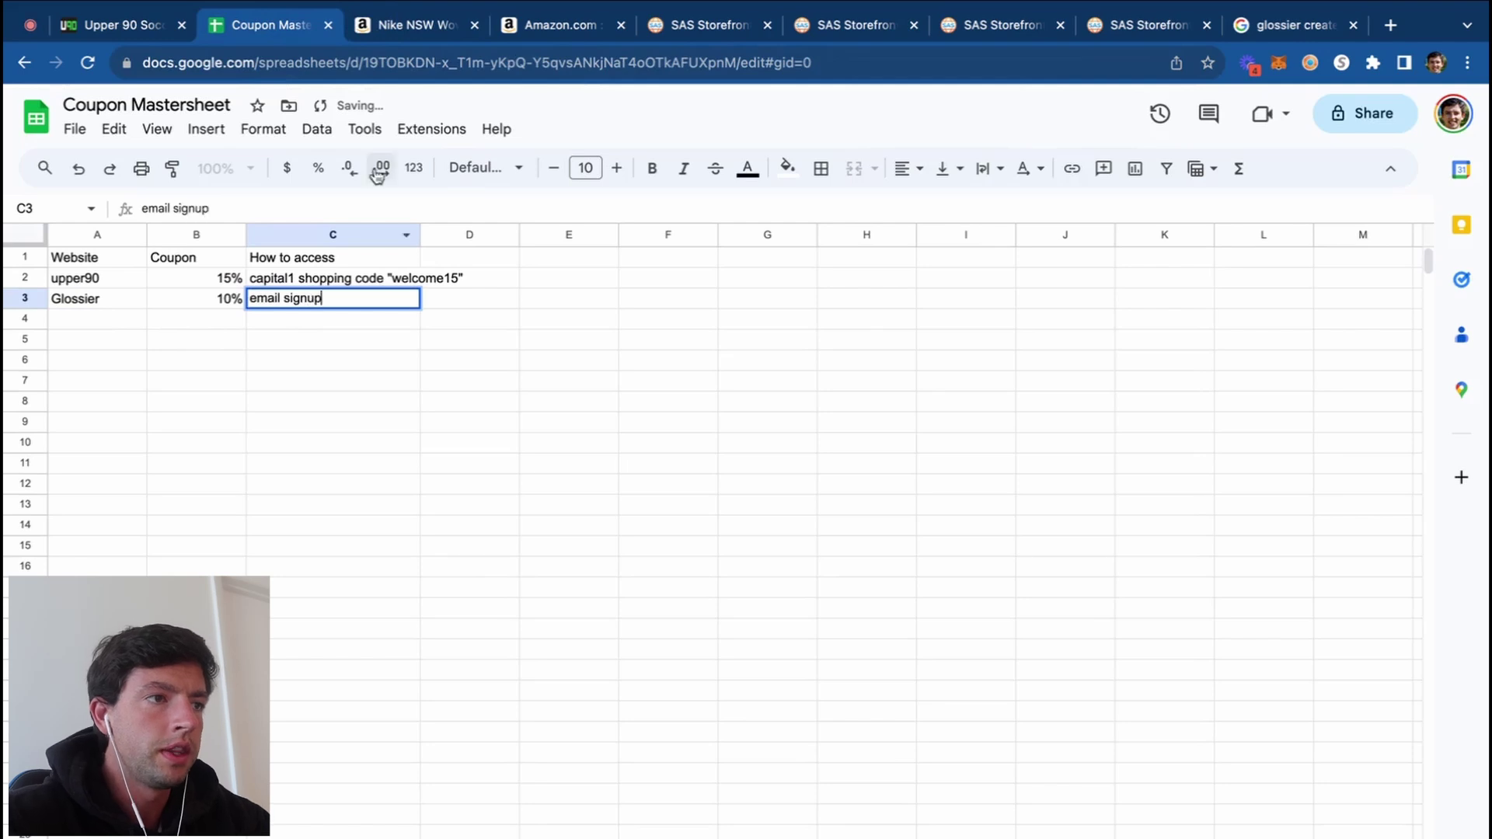
{"action": "left_click", "coordinate": [411, 31]}
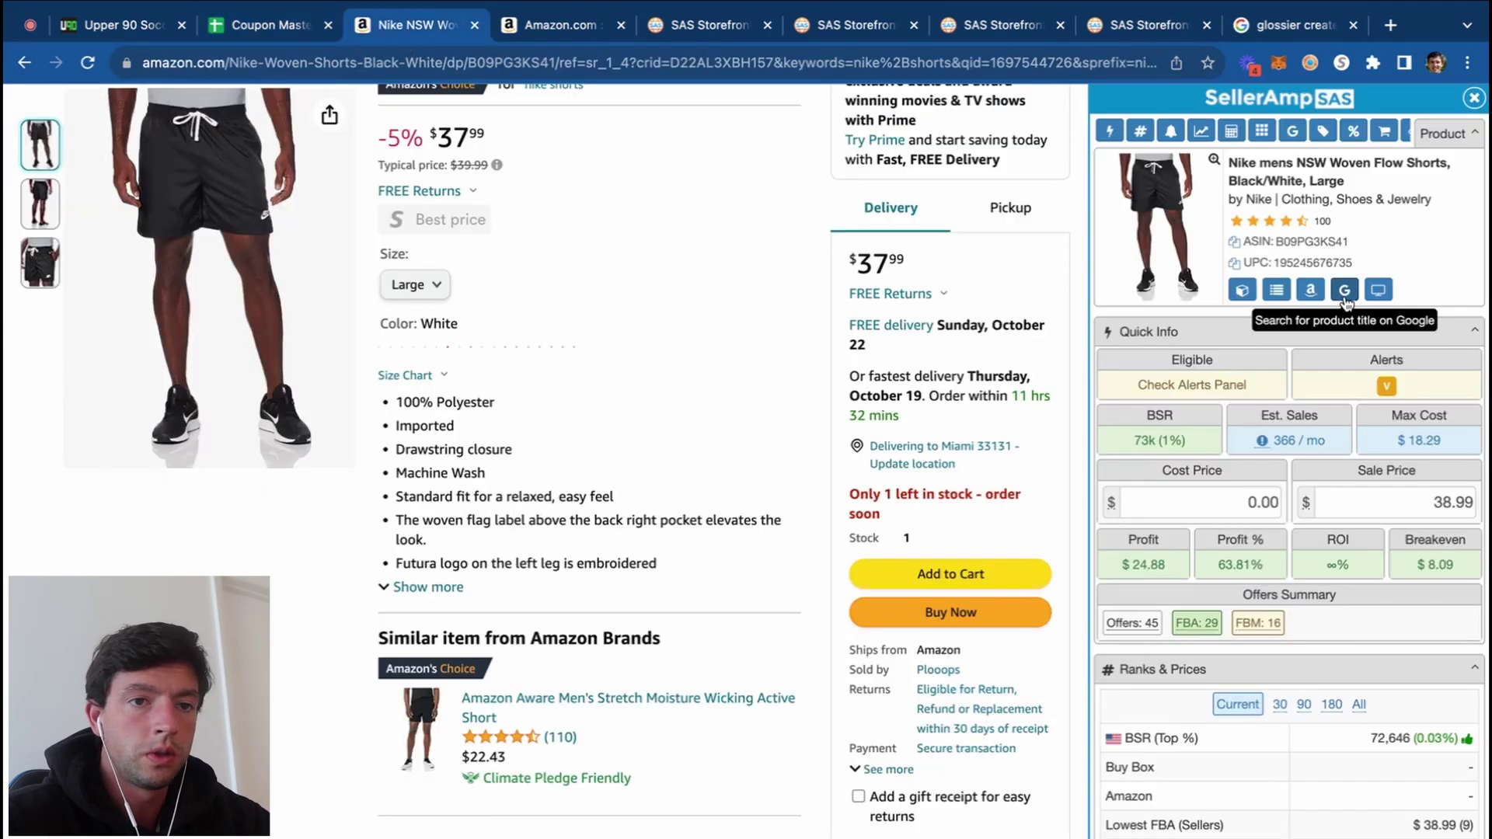
Step: Search Google for the Nike shorts title and open the Snipes USA offer in a new tab
{"action": "left_click", "coordinate": [1345, 290]}
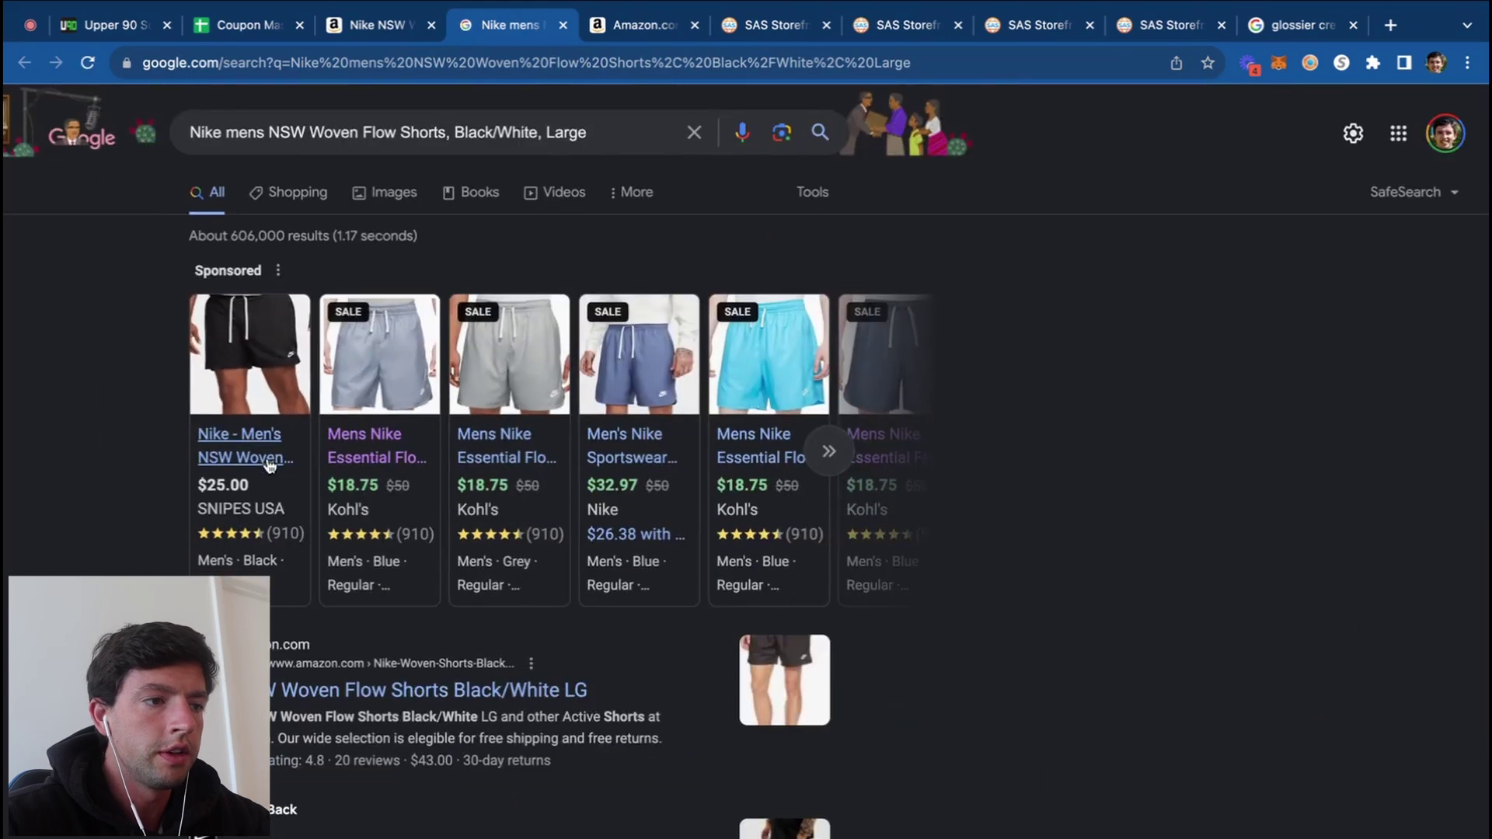
{"action": "left_click", "coordinate": [257, 458]}
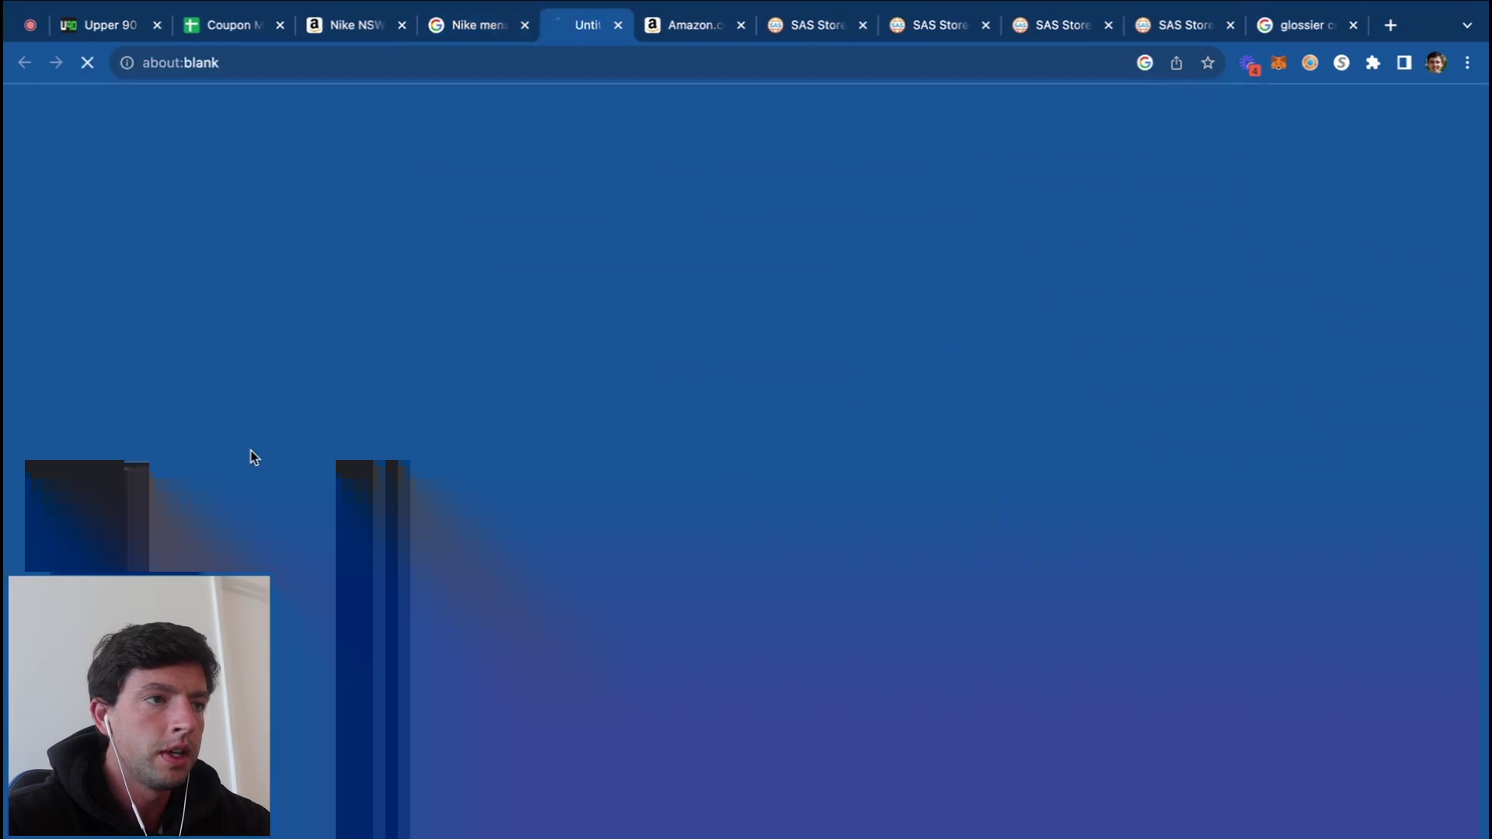
{"action": "left_click_drag", "start_coordinate": [557, 28], "coordinate": [470, 26]}
Step: Open the Nike.com offer at $32.97 with the MEMBER20 extra 20% off code
{"action": "left_click", "coordinate": [590, 25]}
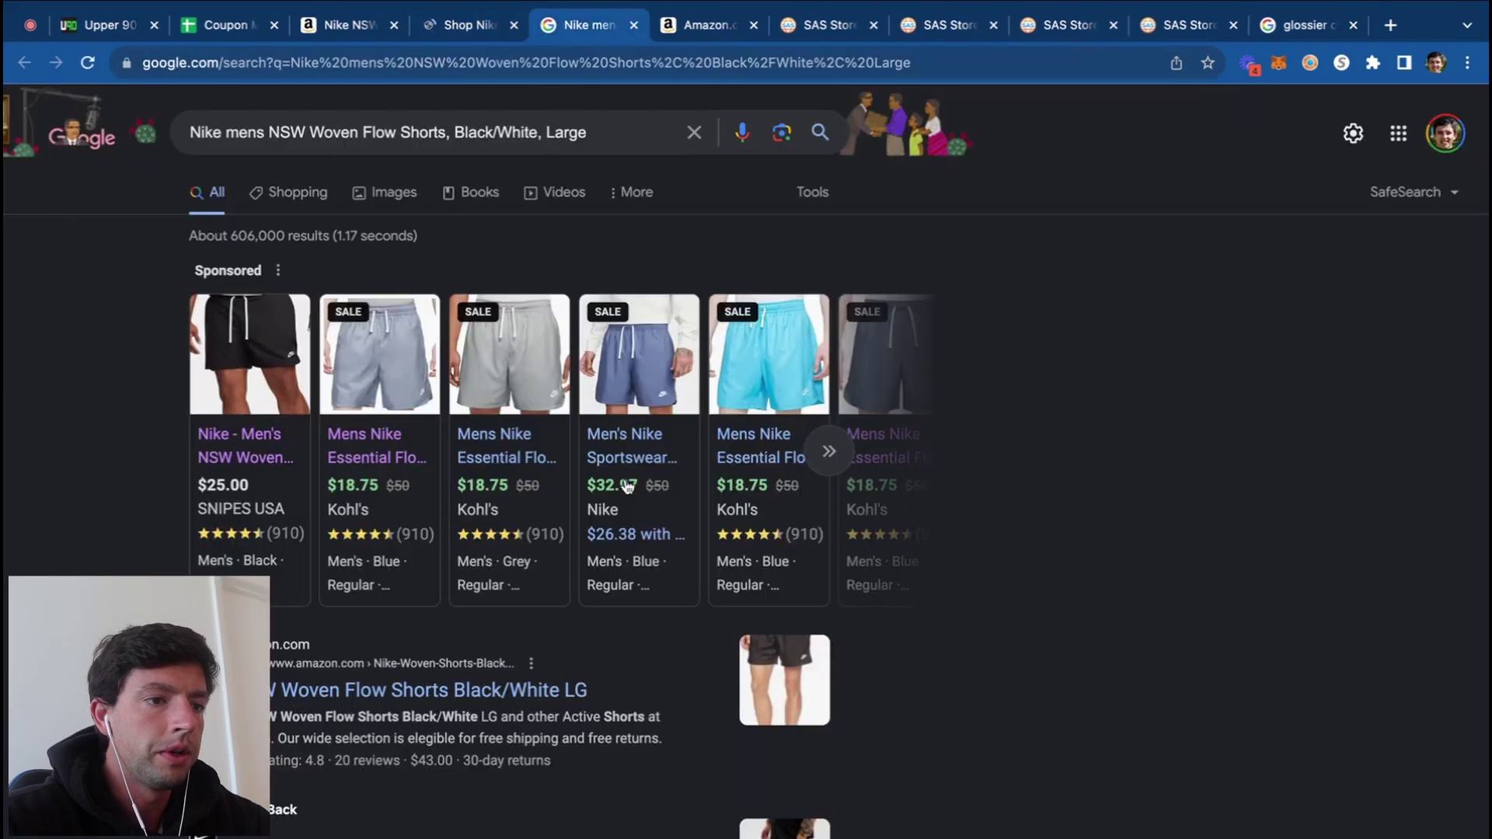
{"action": "mouse_move", "coordinate": [670, 459]}
{"action": "scroll", "coordinate": [635, 622], "scroll_direction": "up", "scroll_amount": 5, "text": "ctrl"}
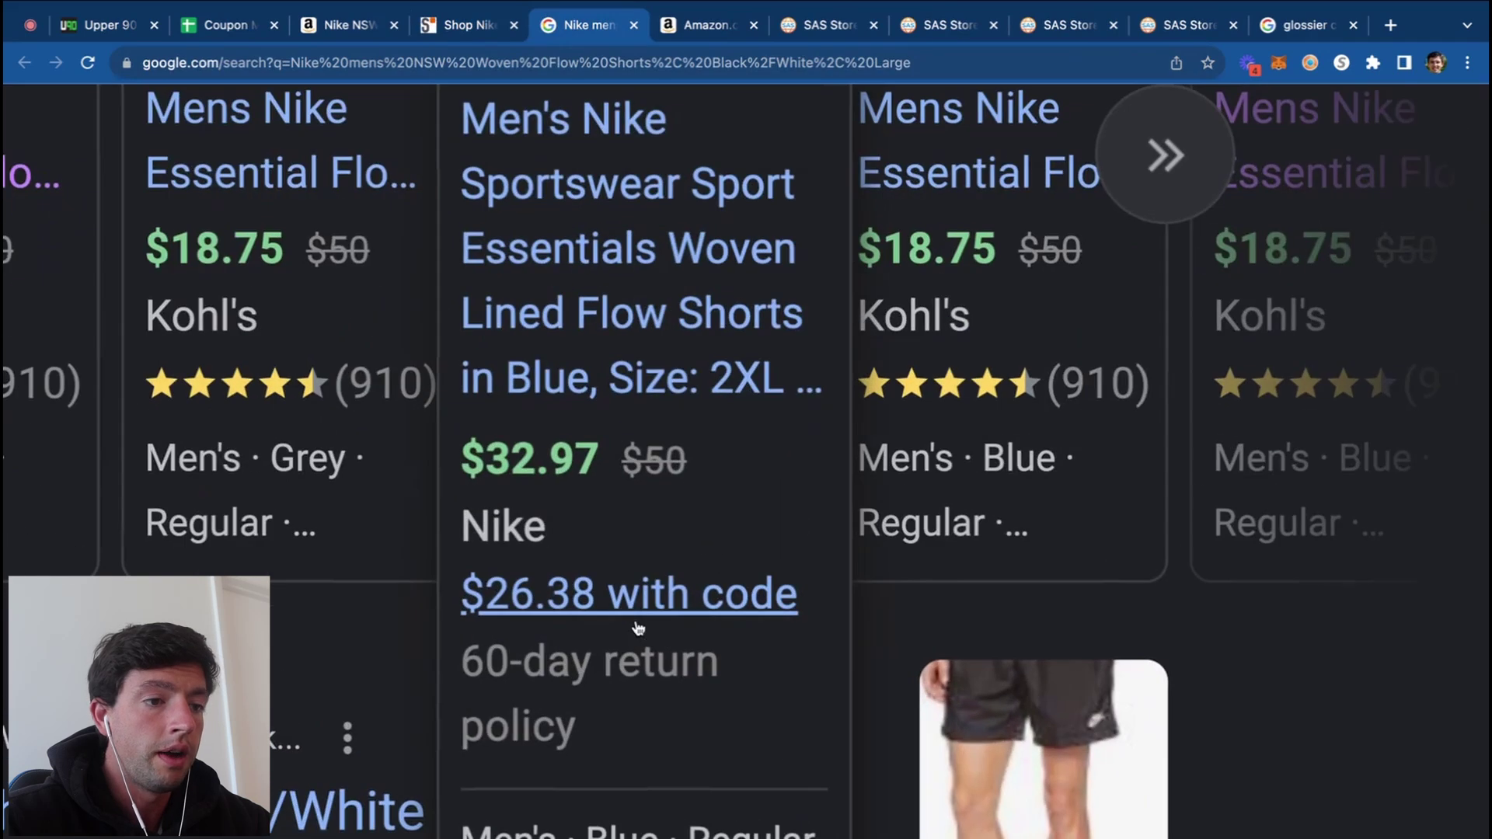
{"action": "scroll", "coordinate": [638, 628], "scroll_direction": "down", "scroll_amount": 5, "text": "ctrl"}
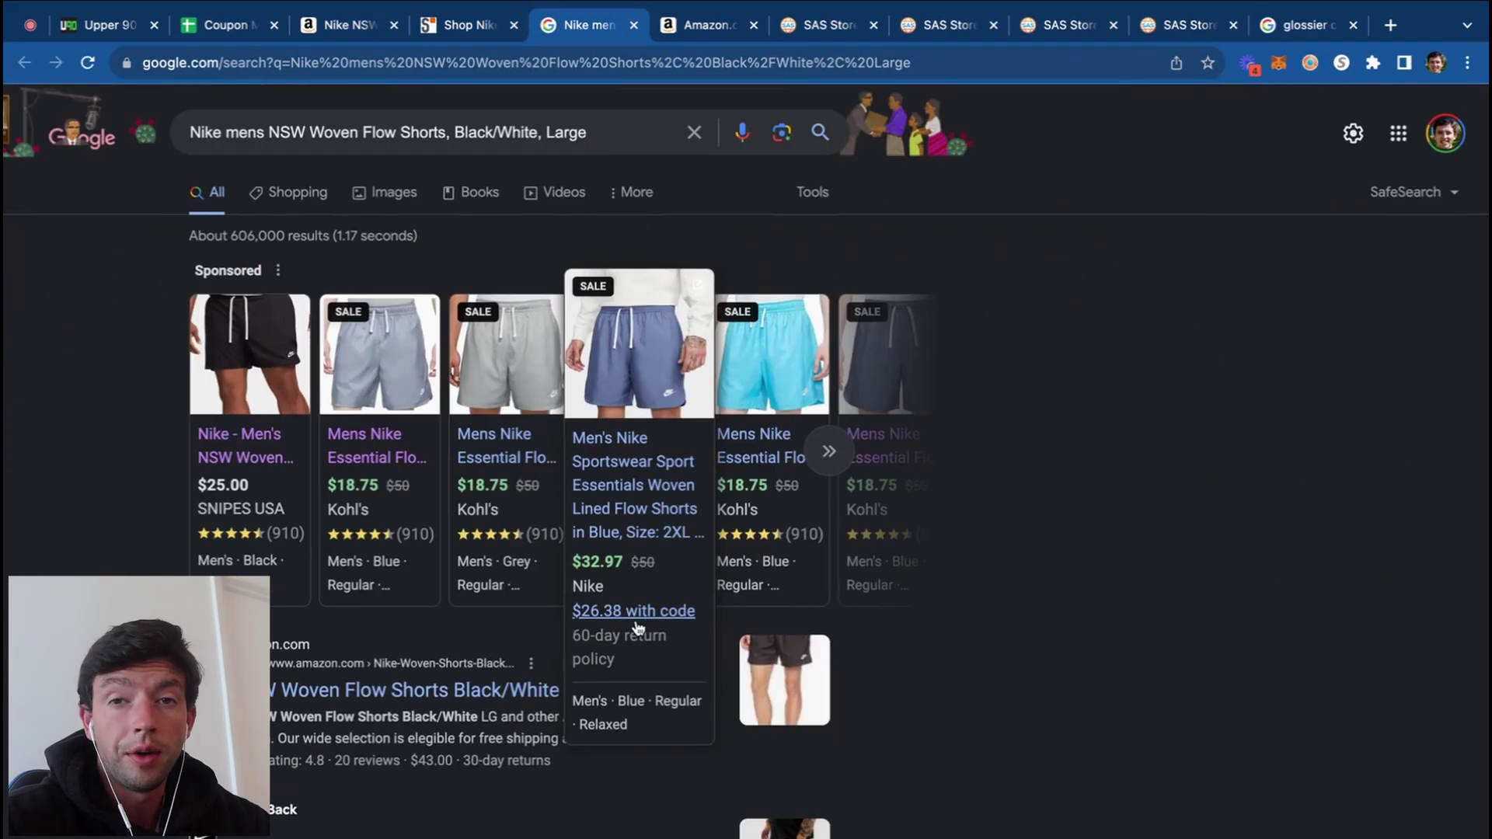
{"action": "left_click", "coordinate": [637, 521]}
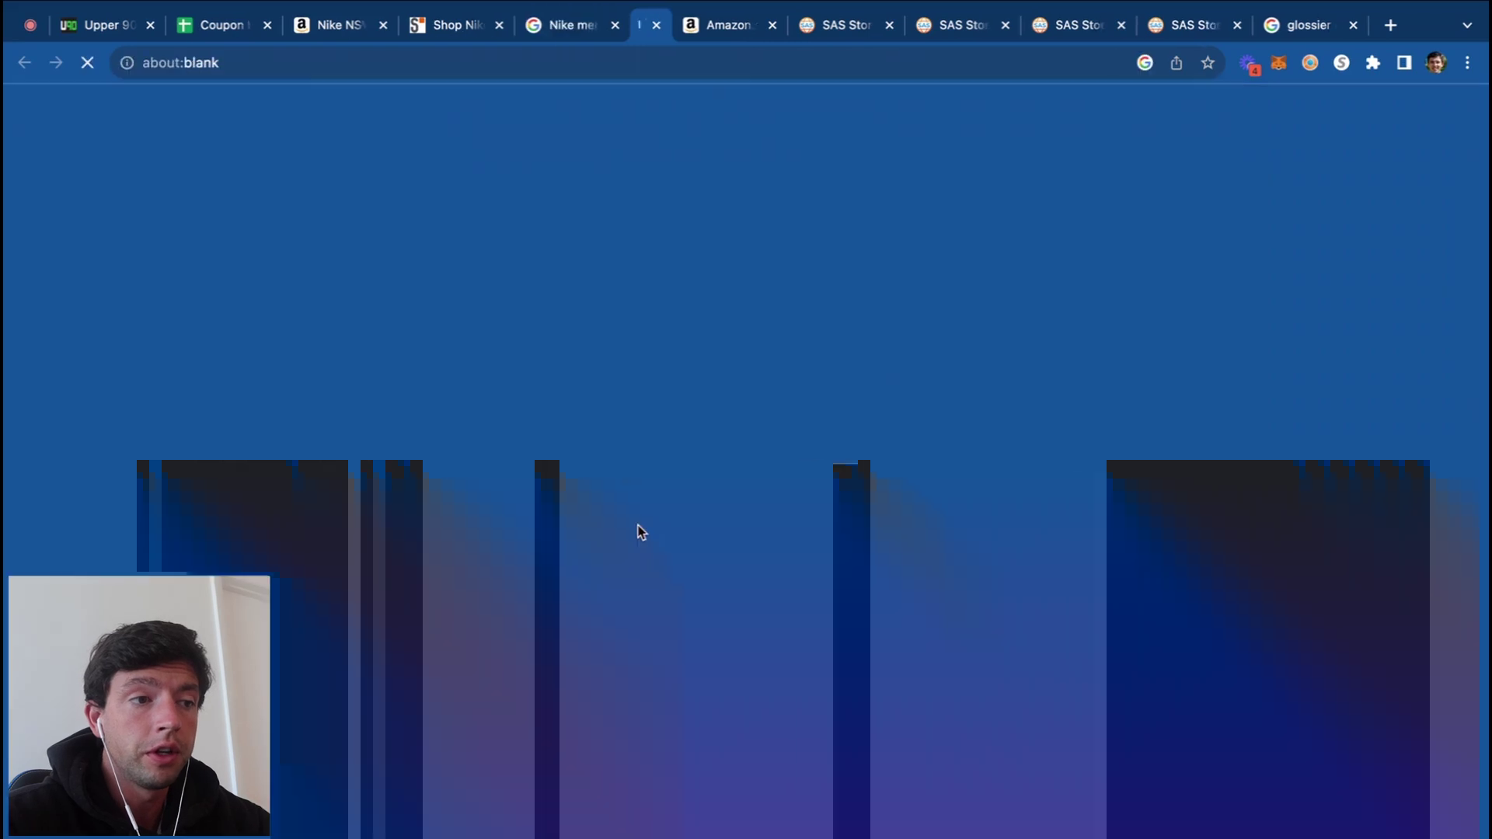
{"action": "left_click_drag", "start_coordinate": [653, 15], "coordinate": [544, 21]}
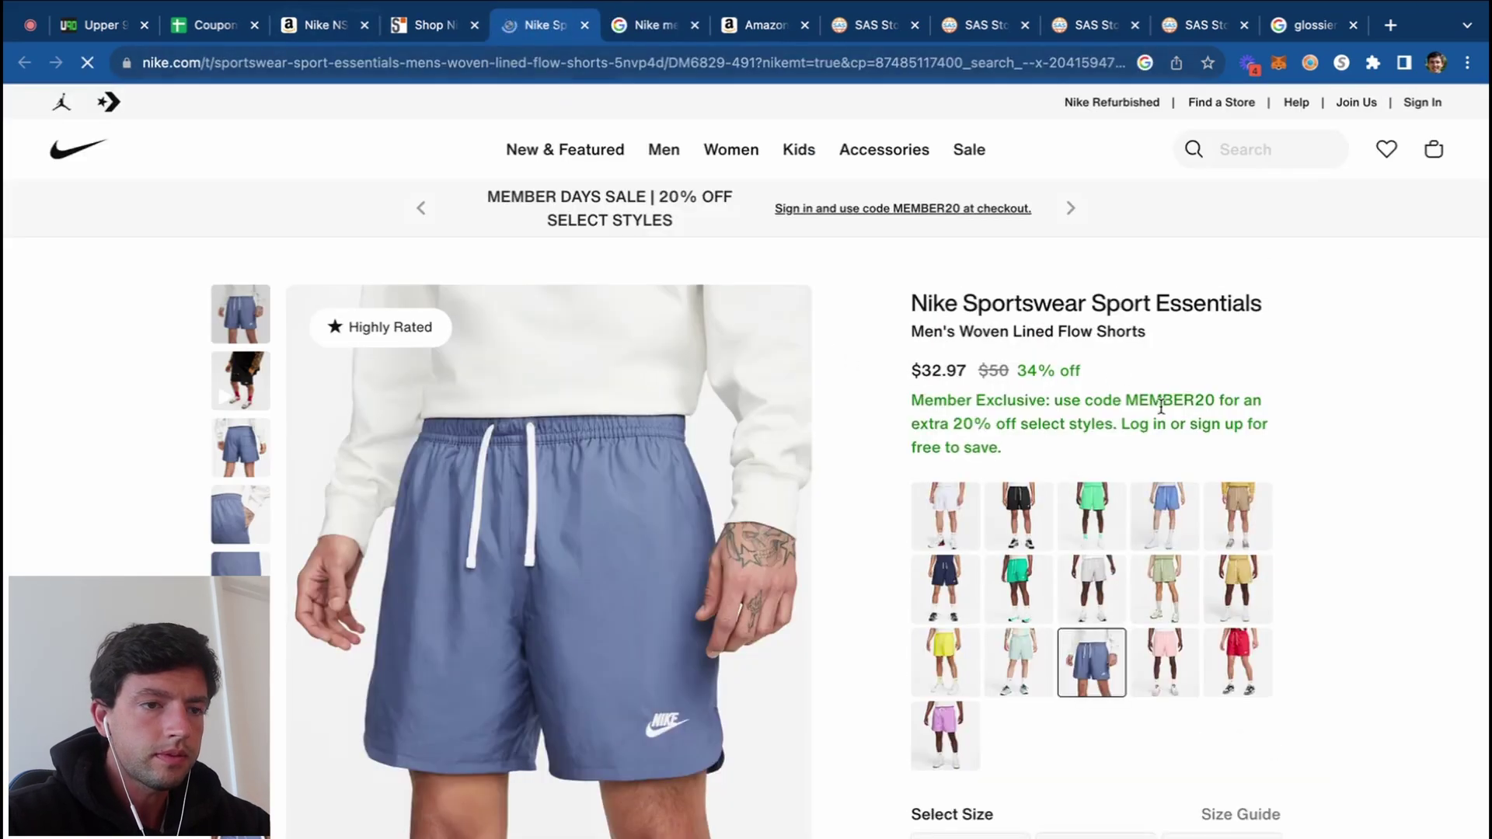
Step: Add a Nike row with 20% and 'member exclusive' under Glossier in the Coupon Mastersheet
{"action": "left_click", "coordinate": [206, 25]}
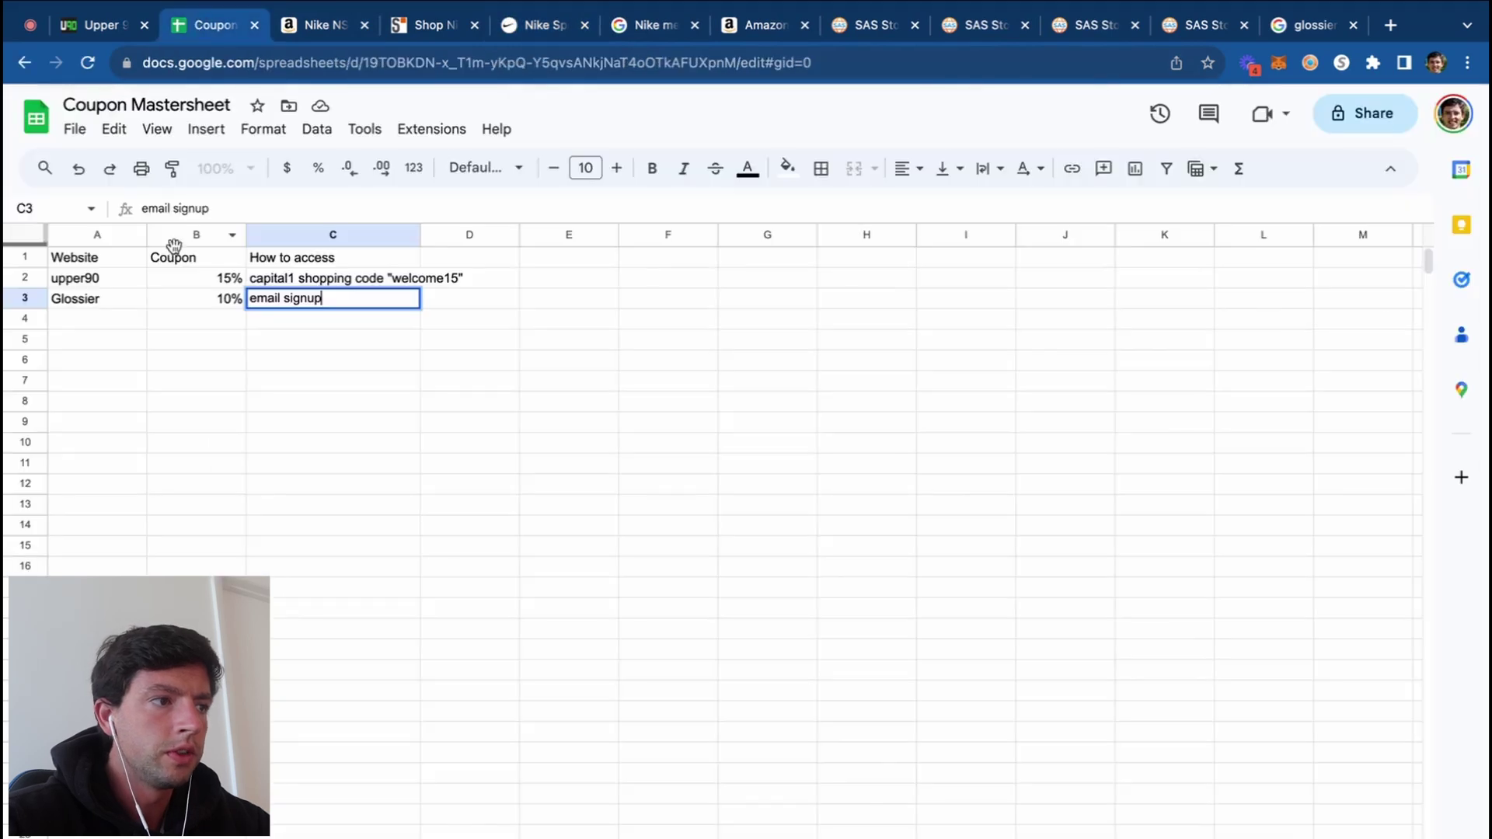
{"action": "left_click", "coordinate": [115, 321]}
{"action": "type", "text": "Nike"}
{"action": "key", "text": "Tab"}
{"action": "type", "text": "20%"}
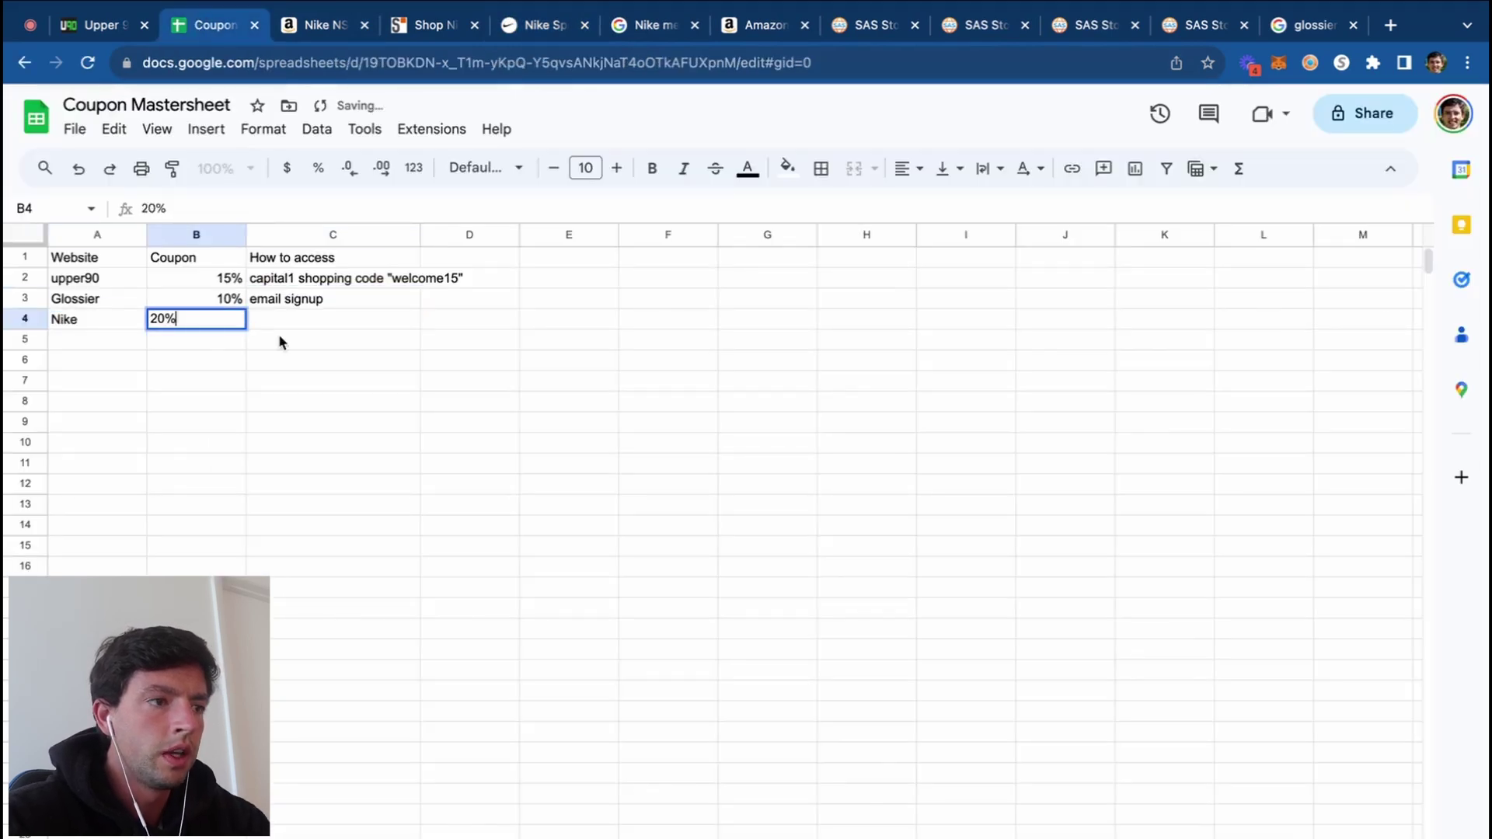
{"action": "key", "text": "Tab"}
{"action": "type", "text": "membe"}
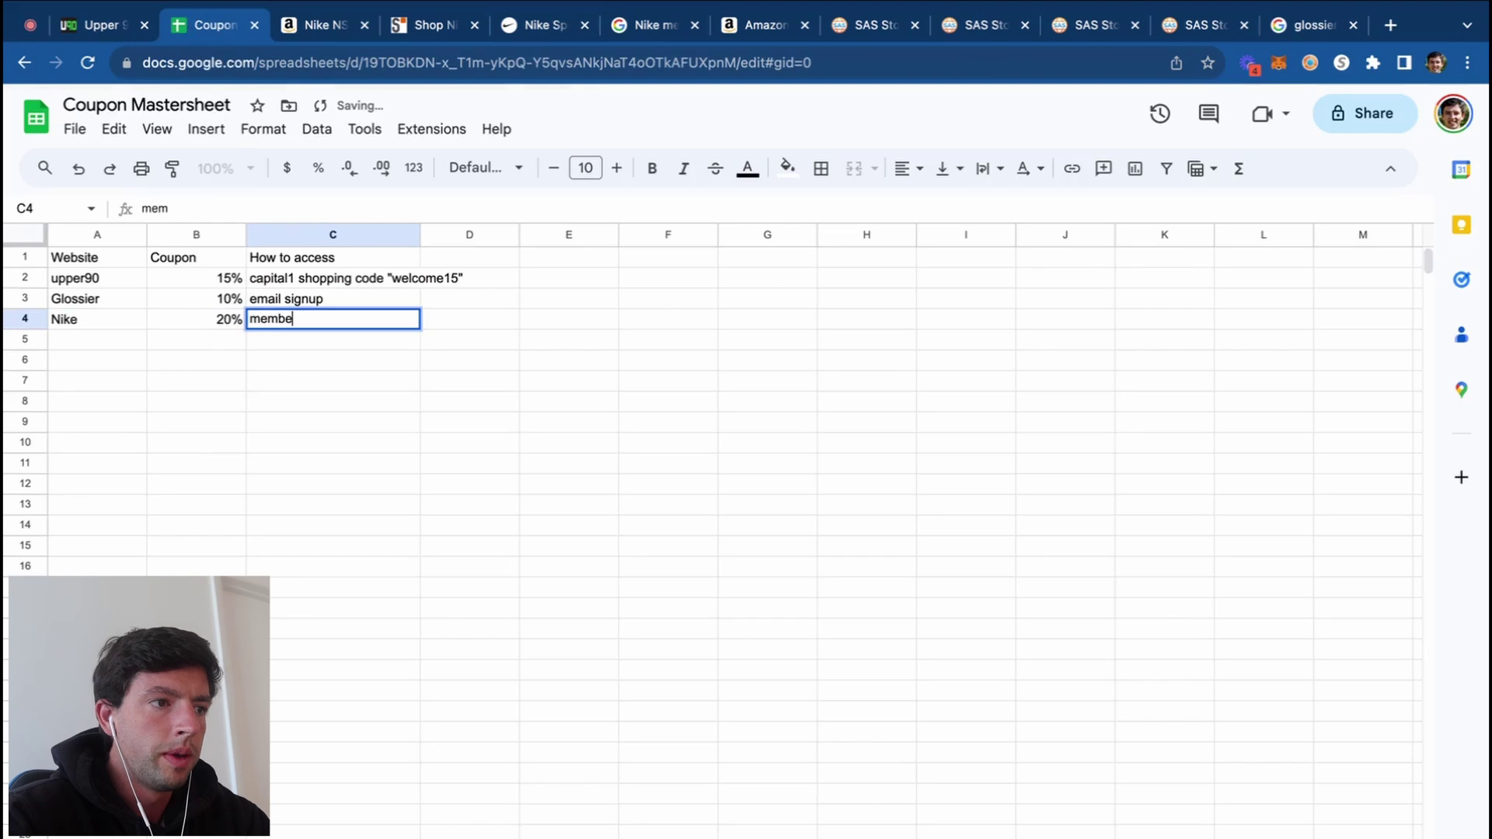
{"action": "type", "text": "r exclusive r"}
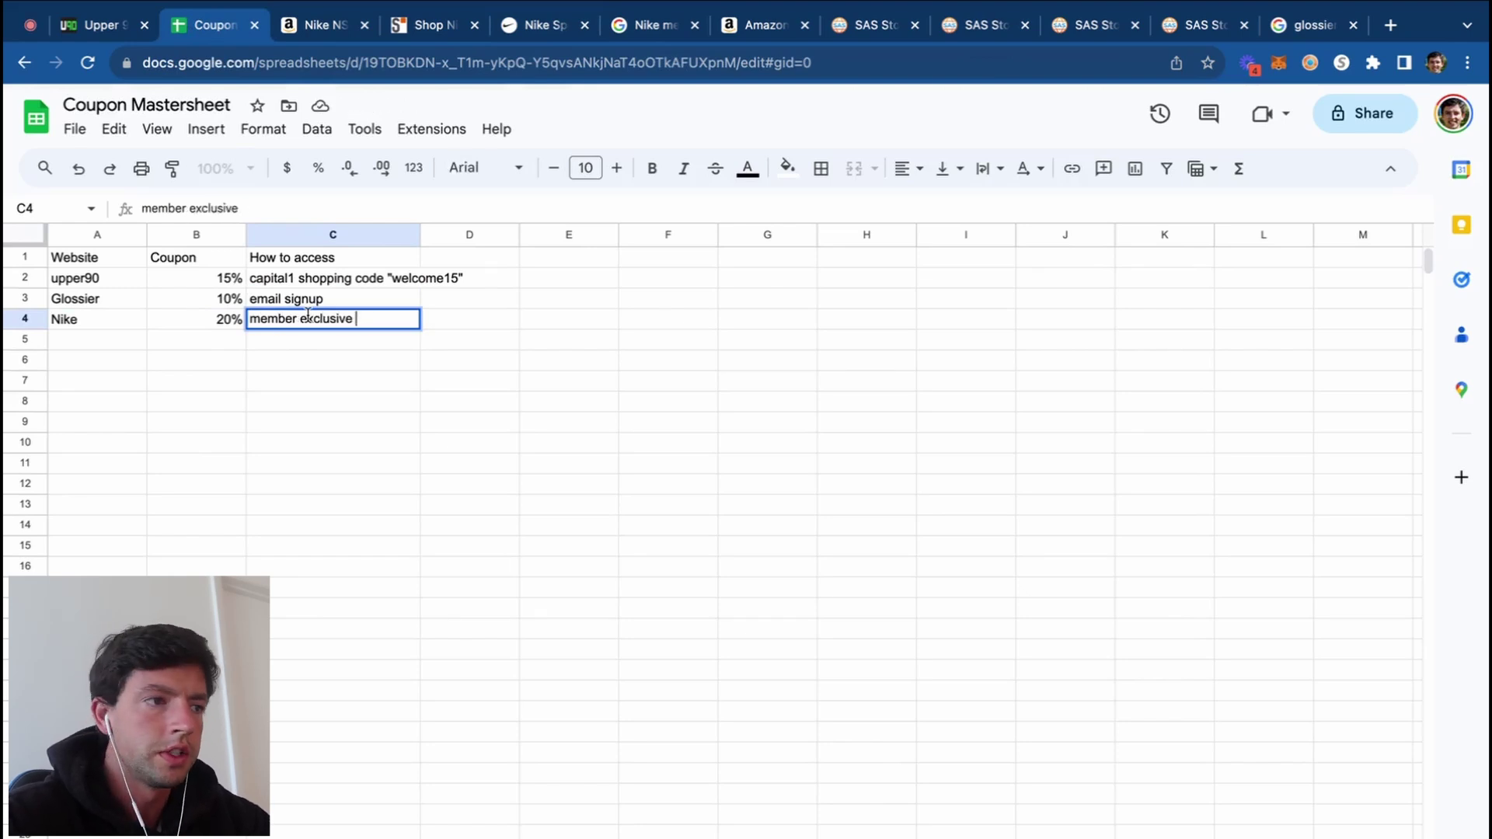
{"action": "left_click_drag", "start_coordinate": [93, 278], "coordinate": [416, 300]}
{"action": "left_click", "coordinate": [425, 365]}
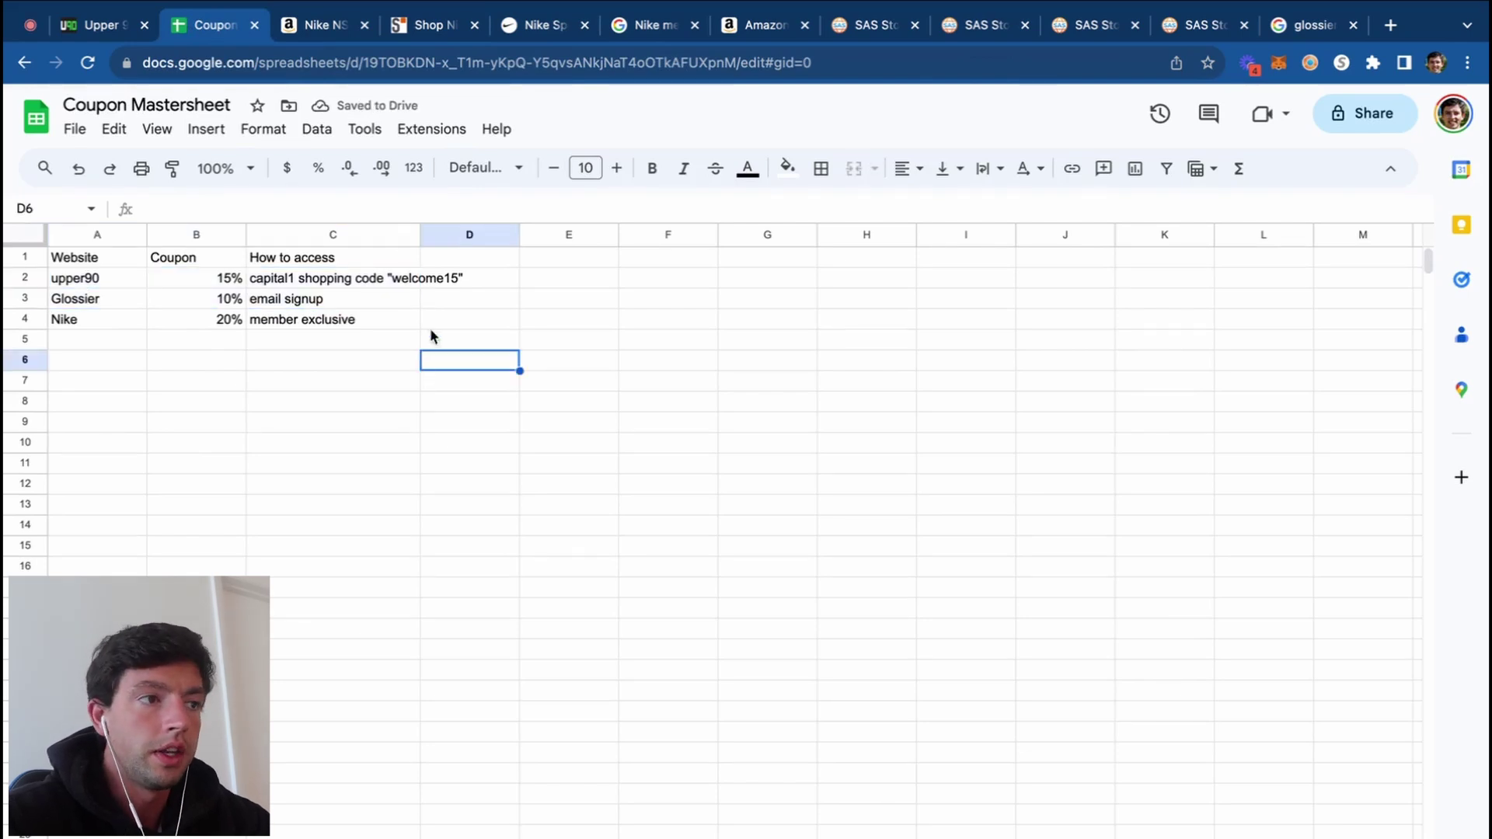
{"action": "left_click", "coordinate": [426, 25]}
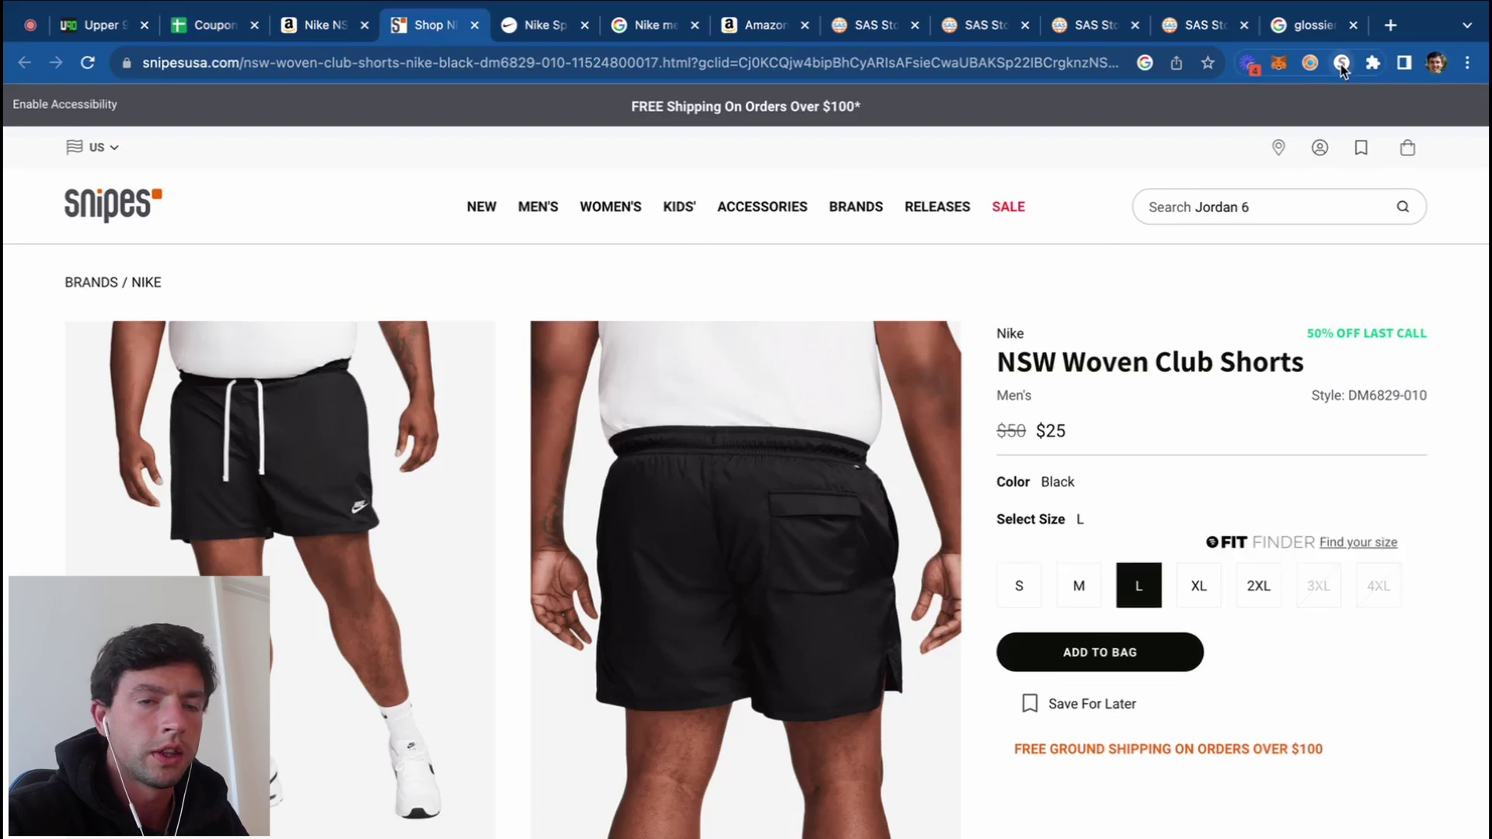
Step: Check Capital One Shopping offers for Snipes and find the 10% newsletter signup in its footer
{"action": "left_click", "coordinate": [1342, 64]}
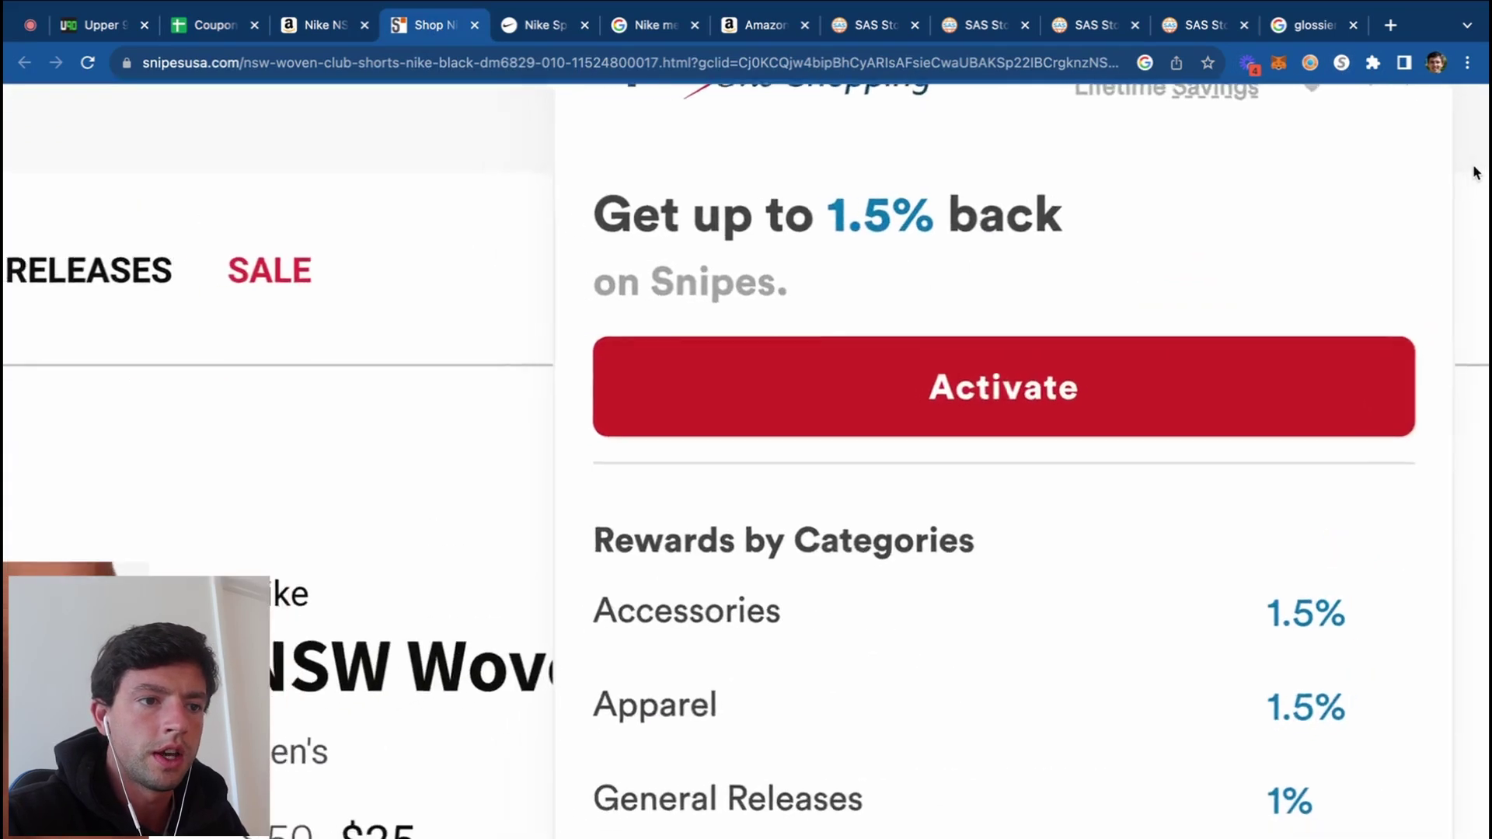
{"action": "left_click", "coordinate": [1083, 606]}
{"action": "scroll", "coordinate": [1083, 606], "scroll_direction": "down", "scroll_amount": 15}
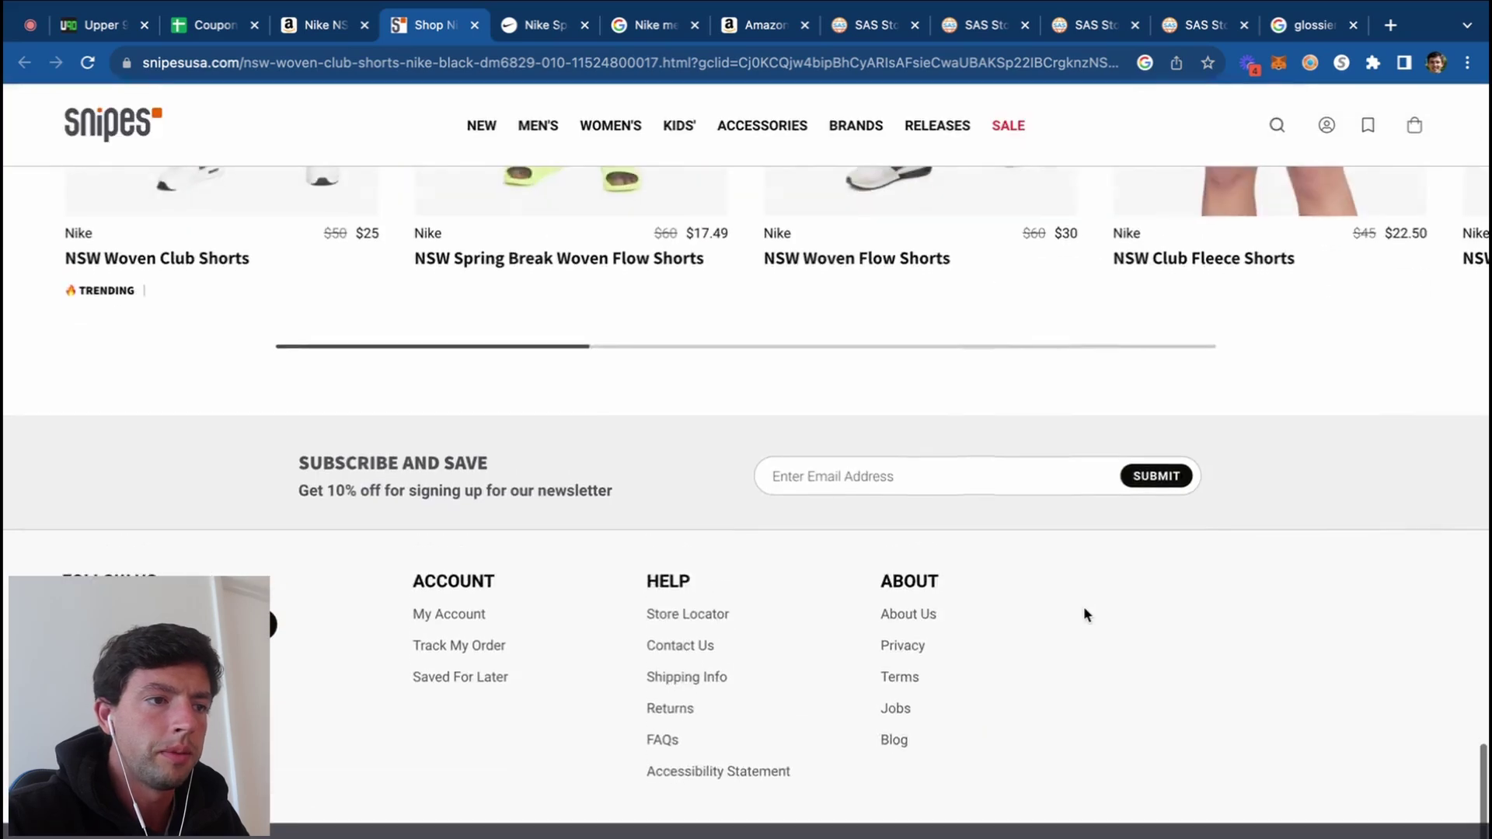
{"action": "scroll", "coordinate": [361, 589], "scroll_direction": "up", "scroll_amount": 5}
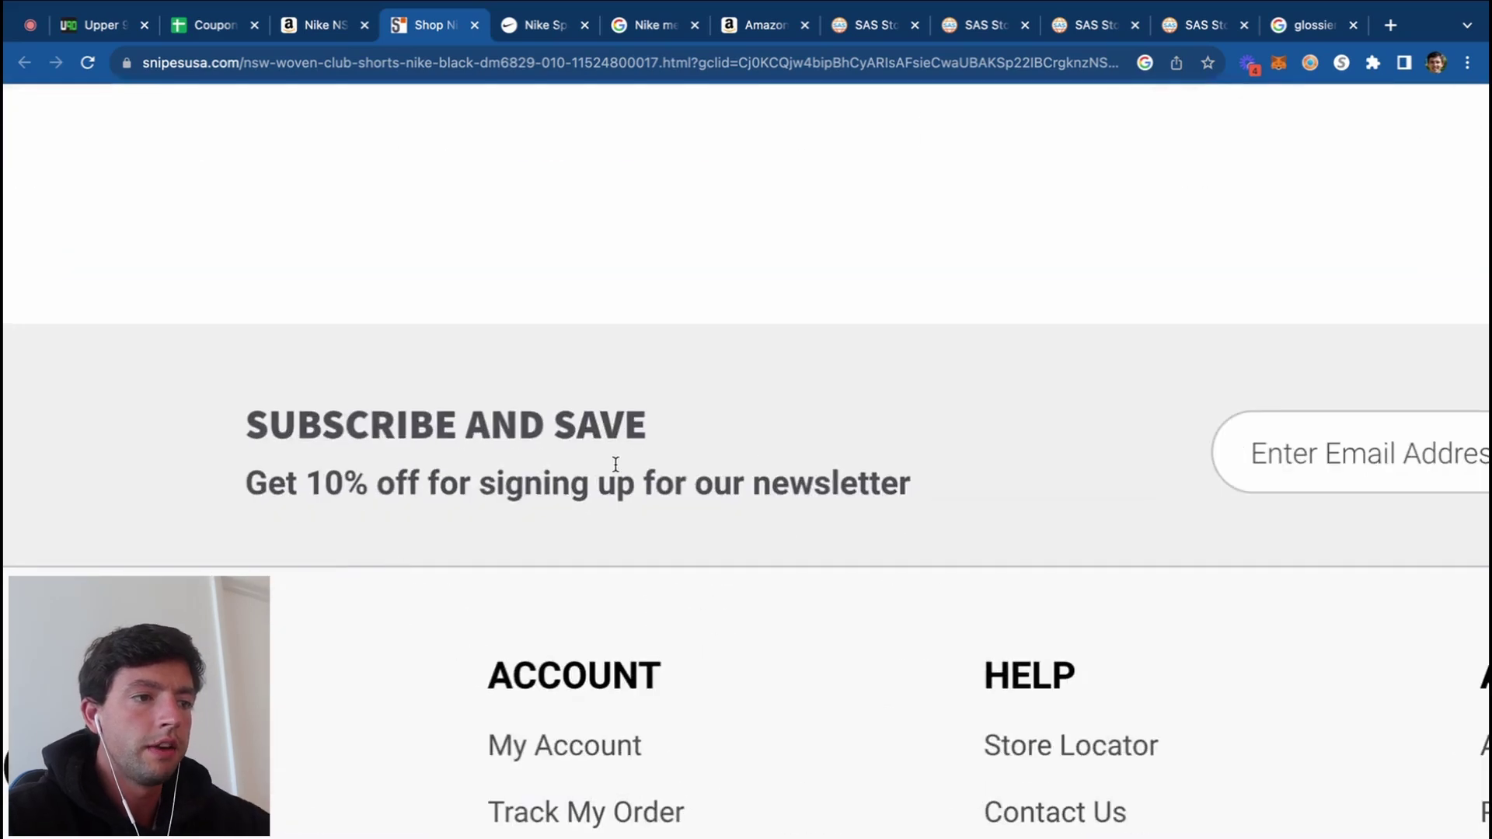
{"action": "scroll", "coordinate": [684, 473], "scroll_direction": "down", "scroll_amount": 5}
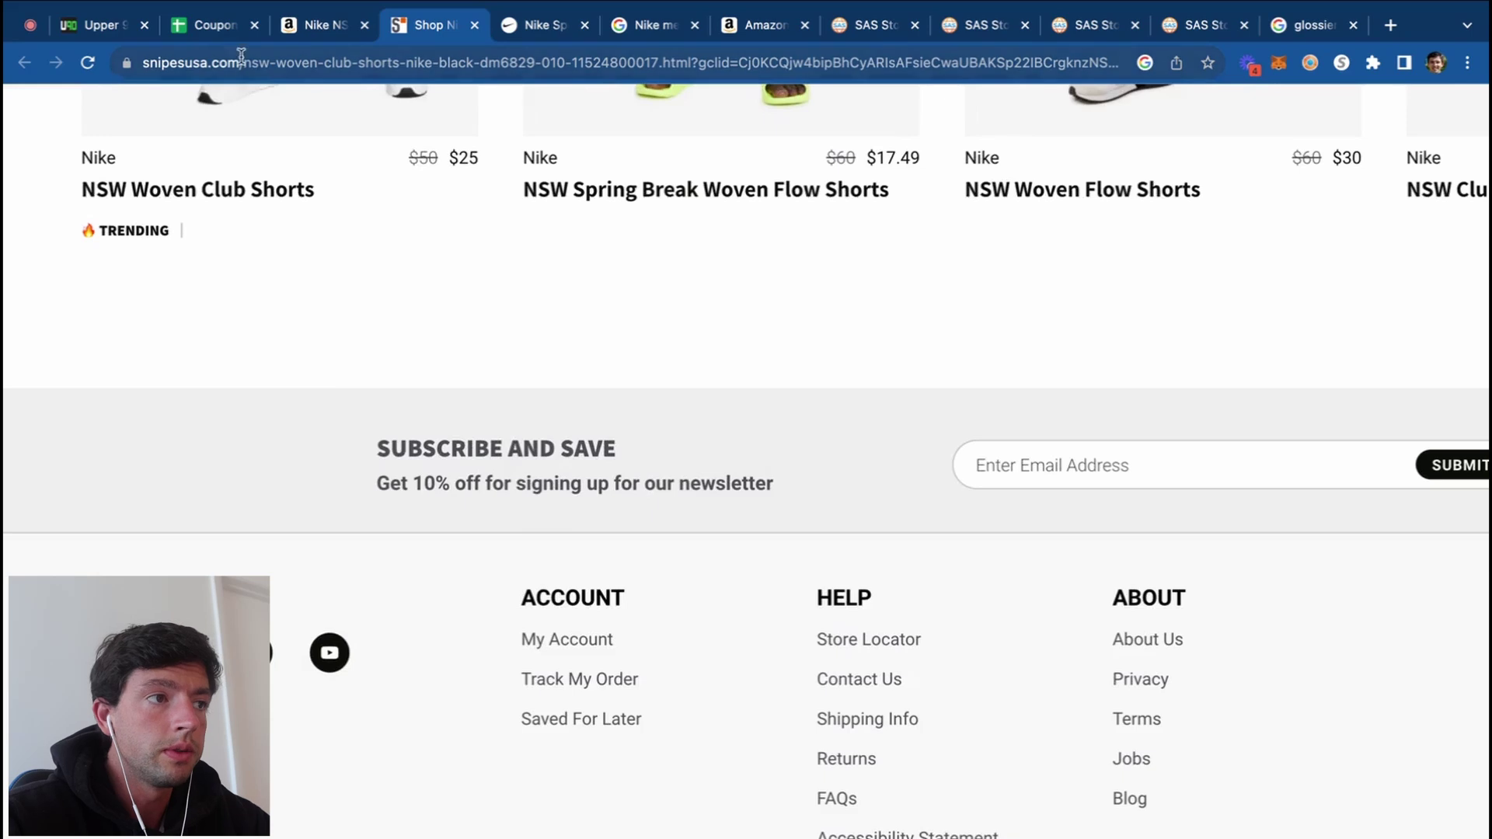
Step: Log Snipes' 10% coupon as 'email newsletter signup at bottom of page' in the sheet
{"action": "left_click", "coordinate": [216, 35]}
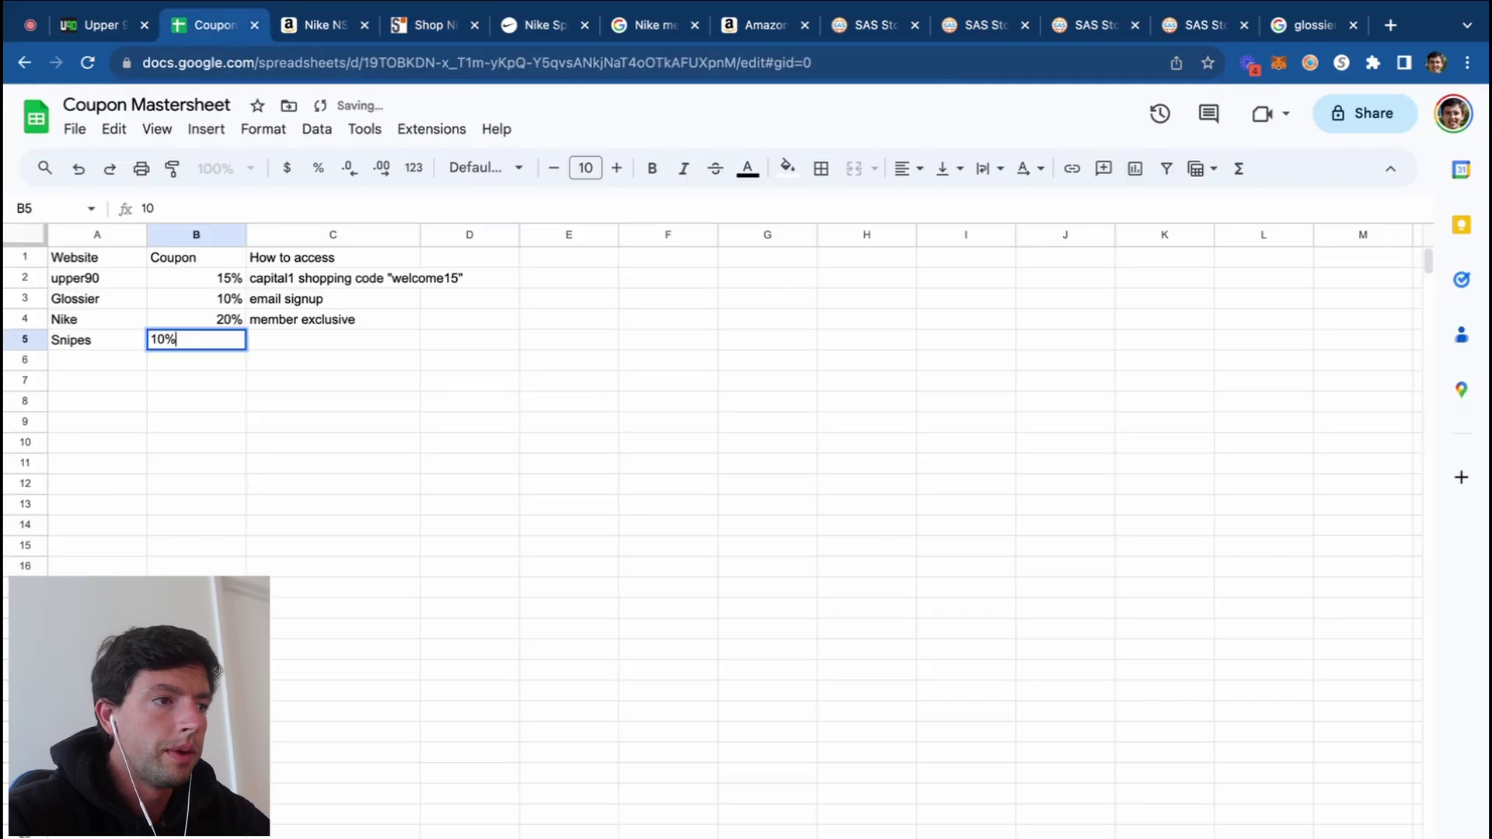
{"action": "key", "text": "Tab"}
{"action": "type", "text": "email news"}
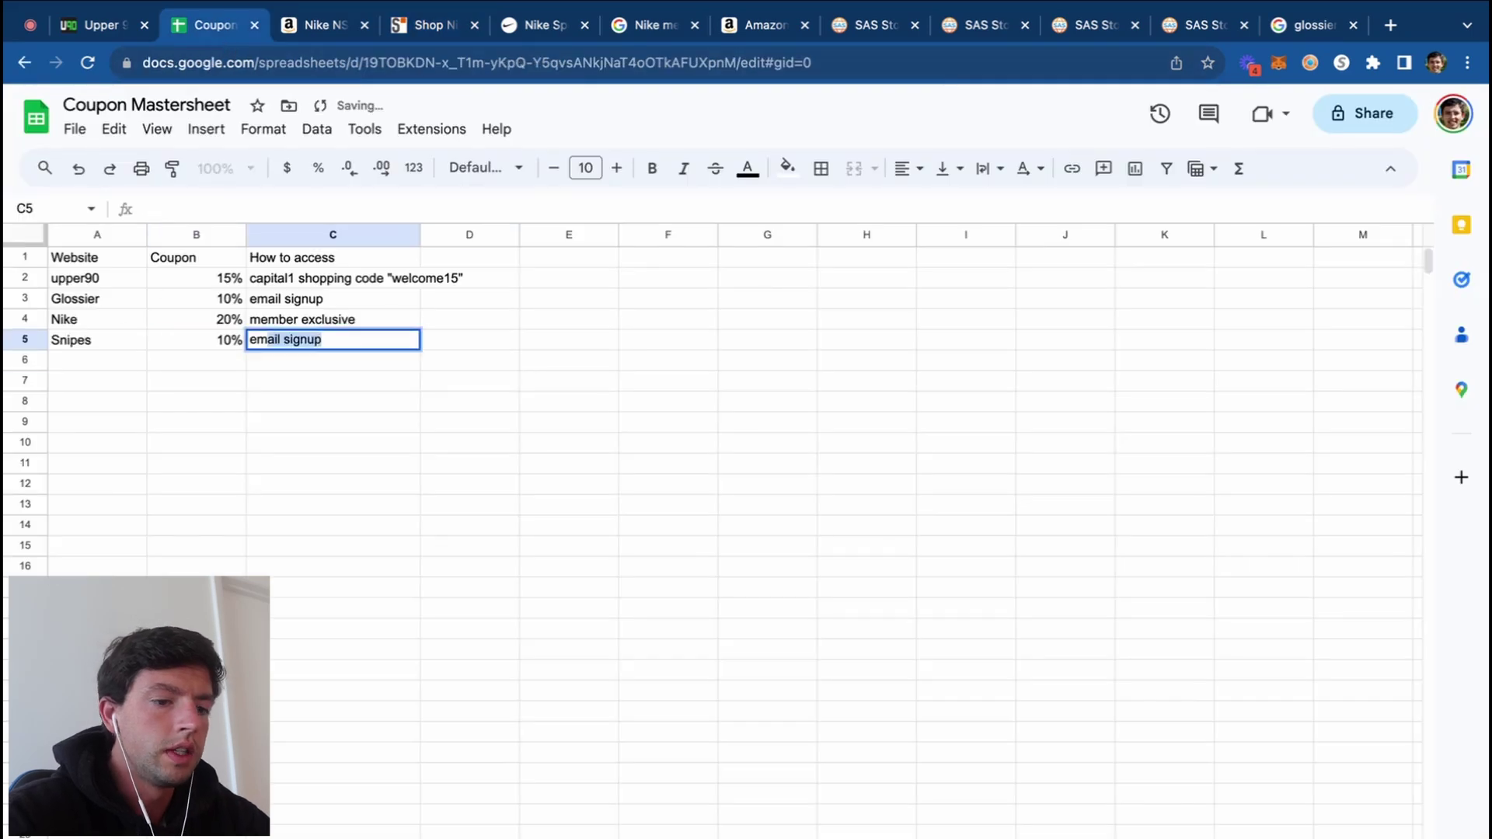
{"action": "type", "text": "letter signu"}
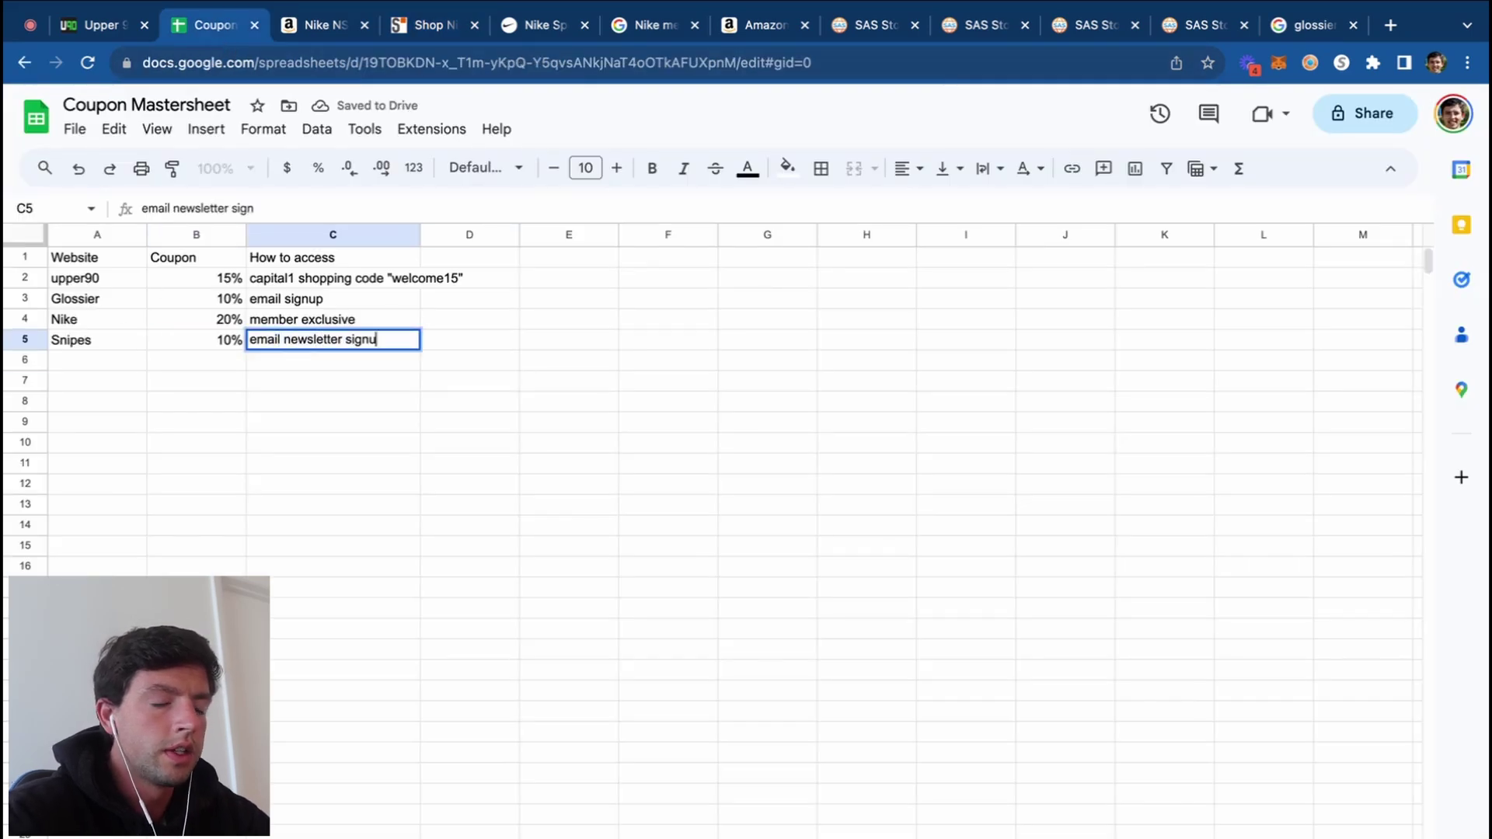
{"action": "type", "text": "p at bottom of page"}
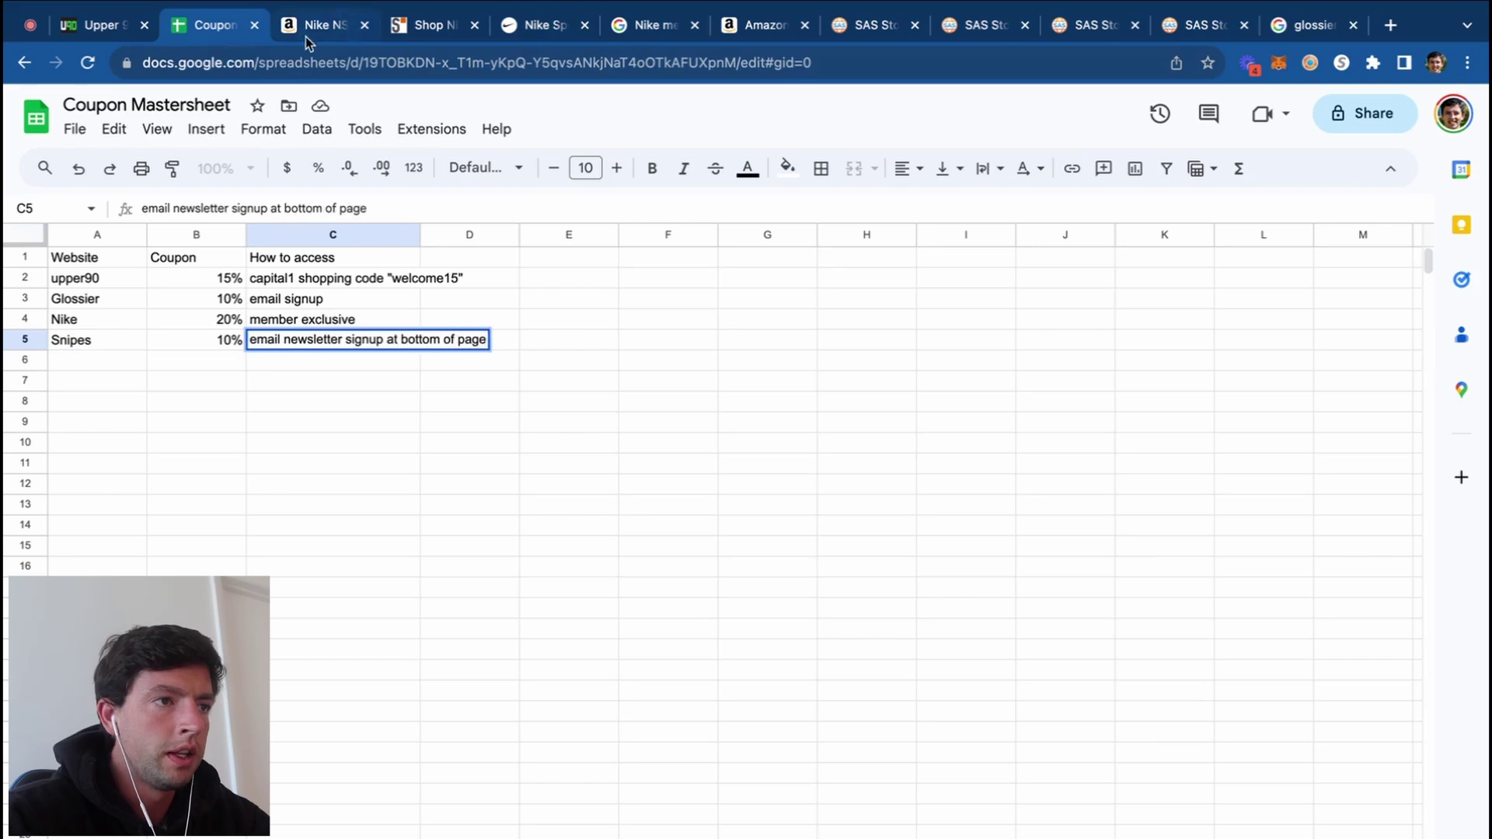
{"action": "left_click", "coordinate": [435, 34]}
Step: Search Google for the Amazon Nike shorts title and expand the sponsored shopping offers
{"action": "left_click", "coordinate": [319, 25]}
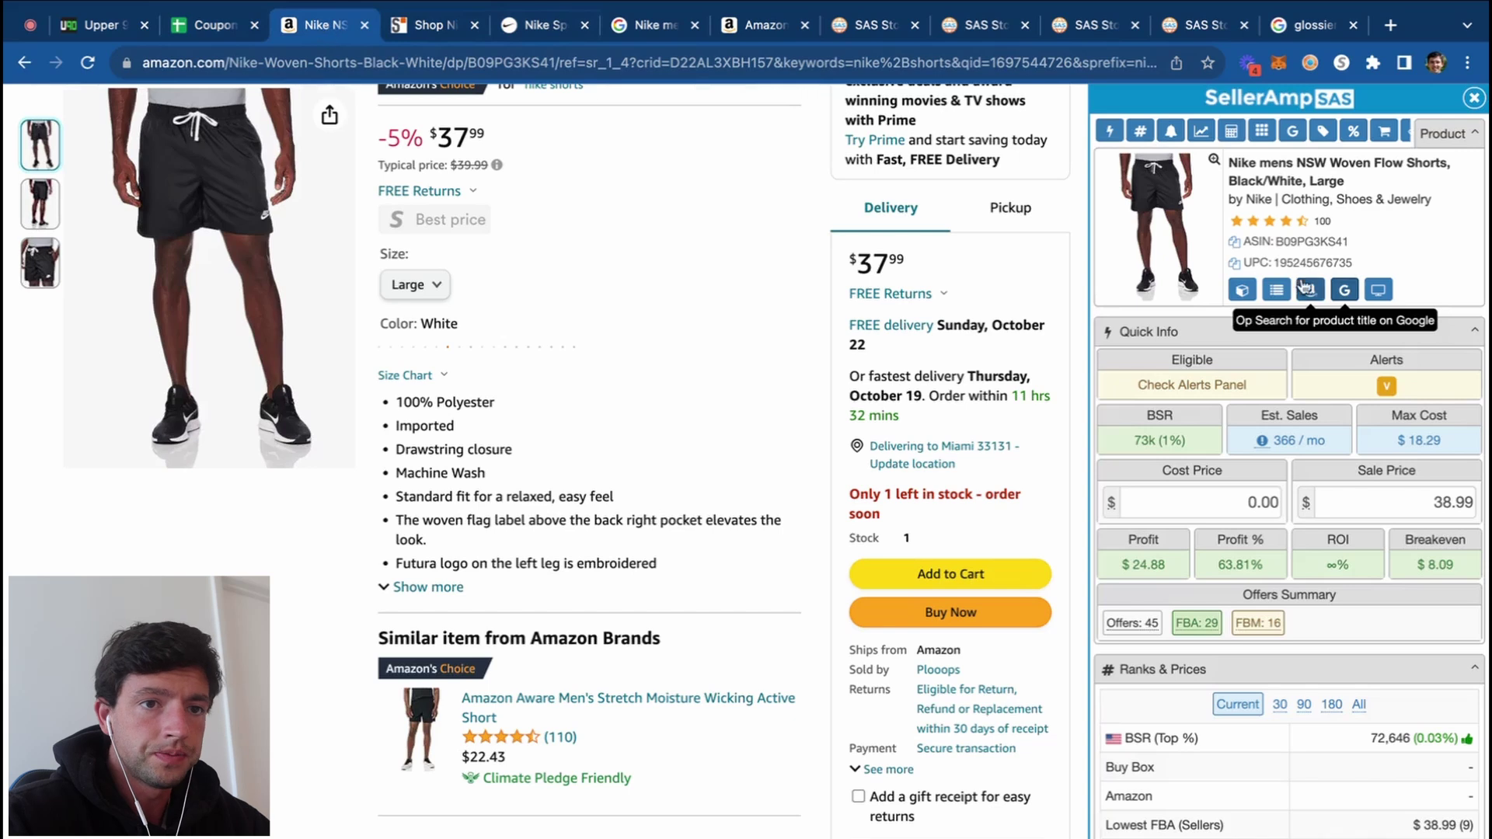
{"action": "left_click", "coordinate": [1244, 295]}
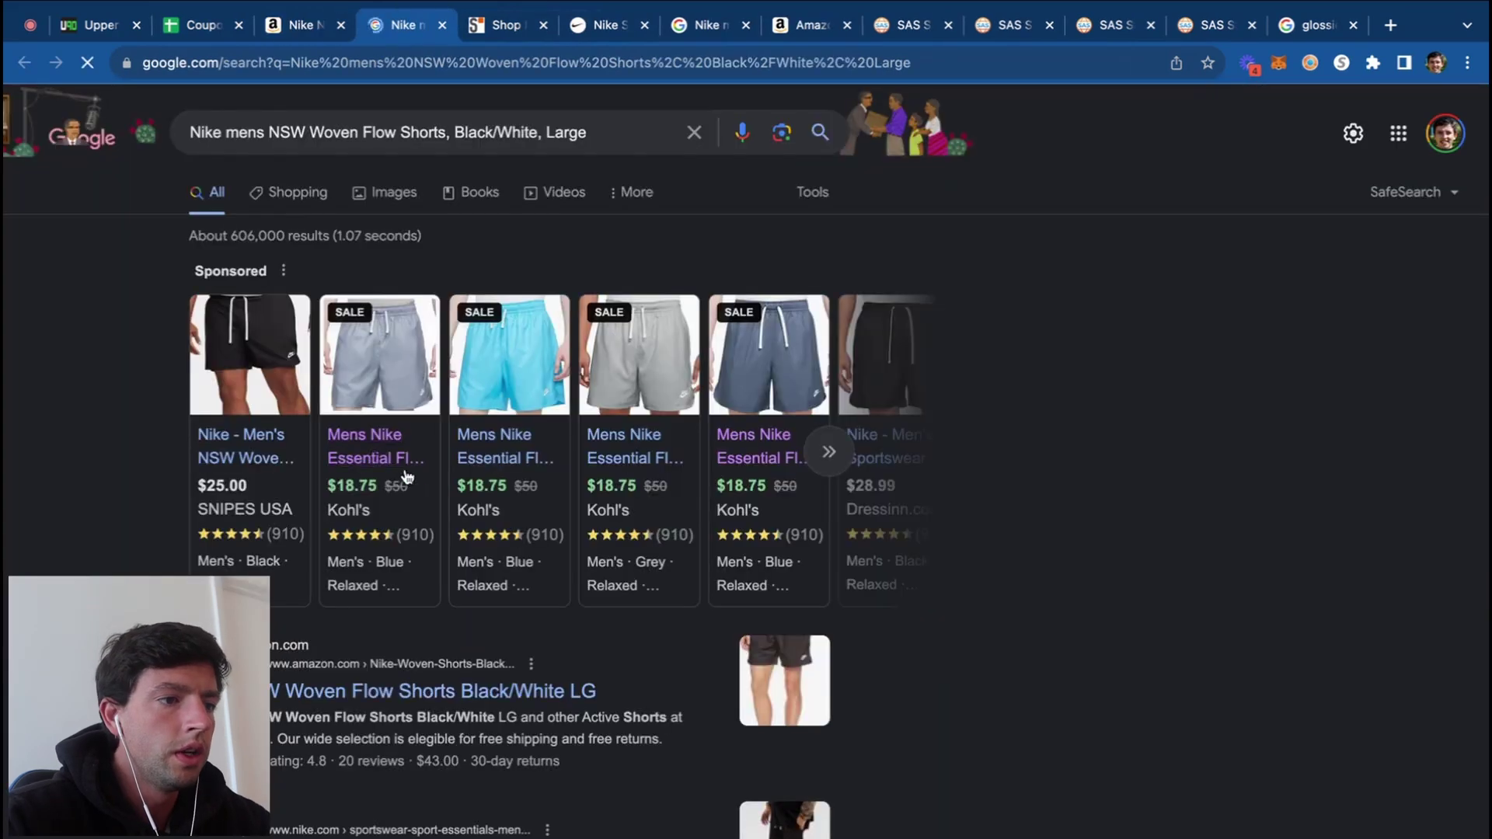
{"action": "left_click", "coordinate": [828, 451]}
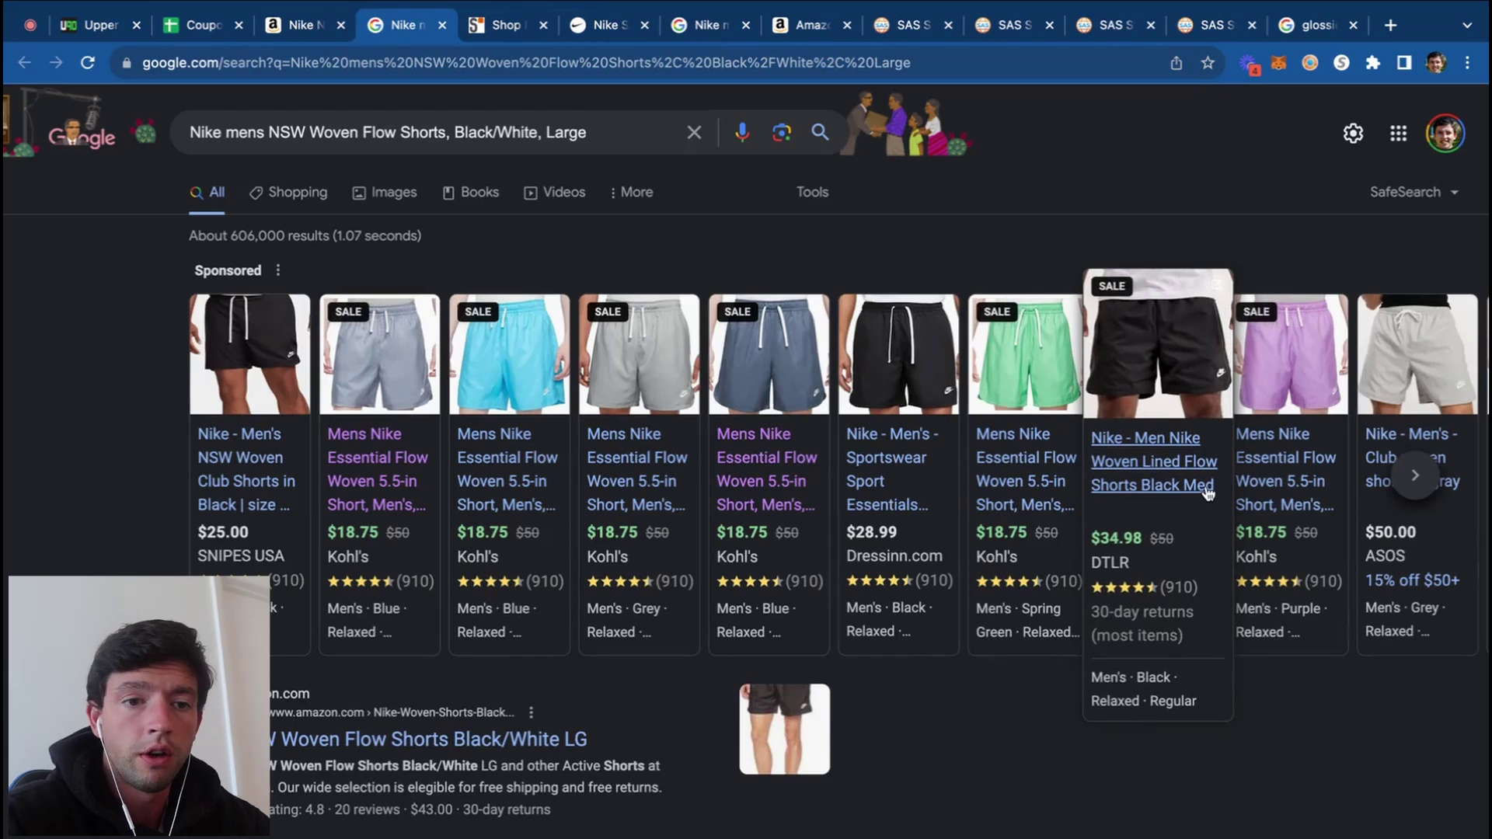
{"action": "scroll", "coordinate": [1399, 559], "scroll_direction": "up", "scroll_amount": 5}
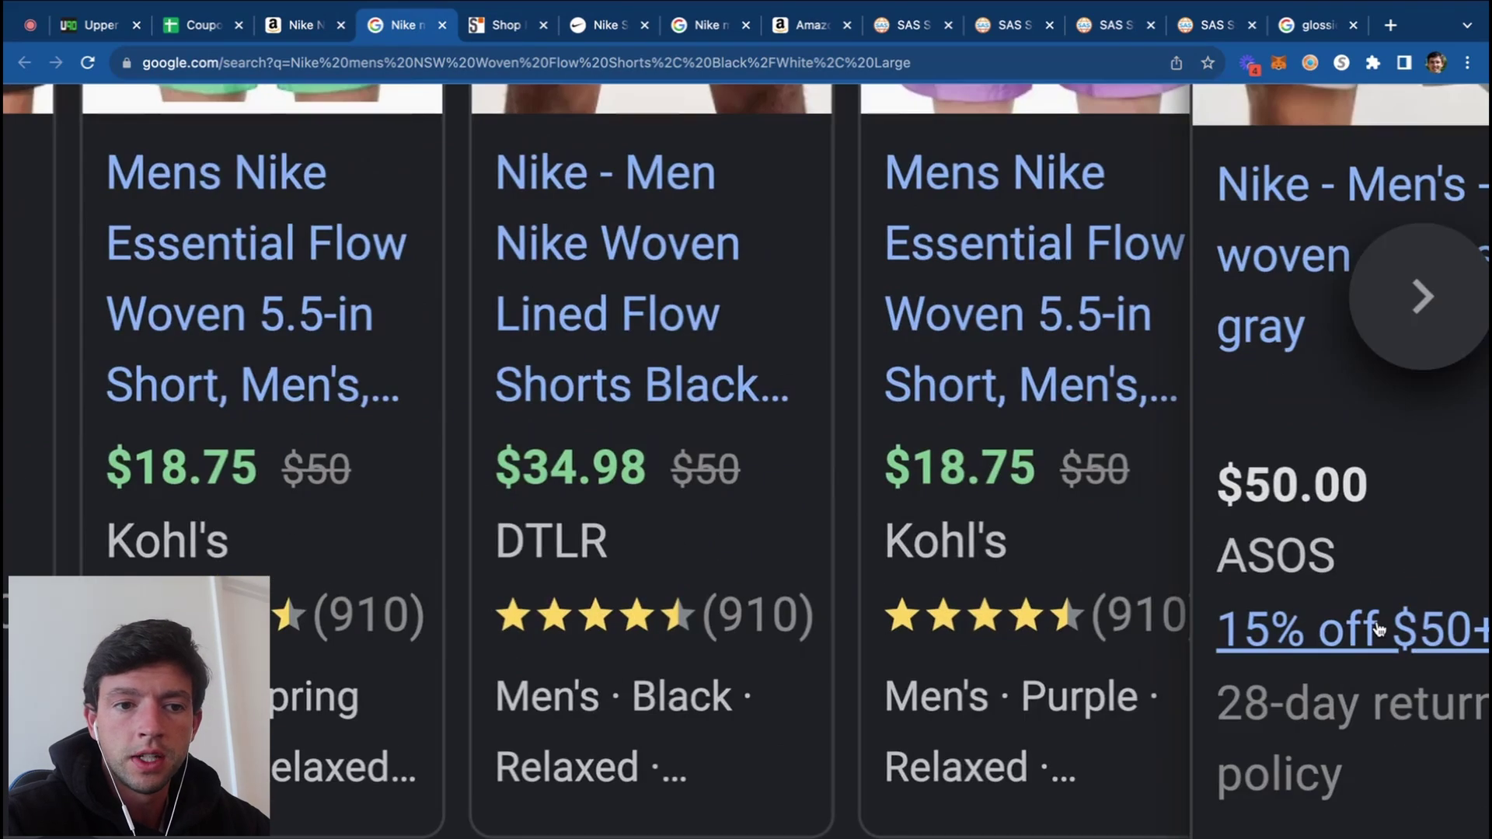
{"action": "scroll", "coordinate": [1378, 628], "scroll_direction": "down", "scroll_amount": 5}
{"action": "scroll", "coordinate": [826, 575], "scroll_direction": "down", "scroll_amount": 15}
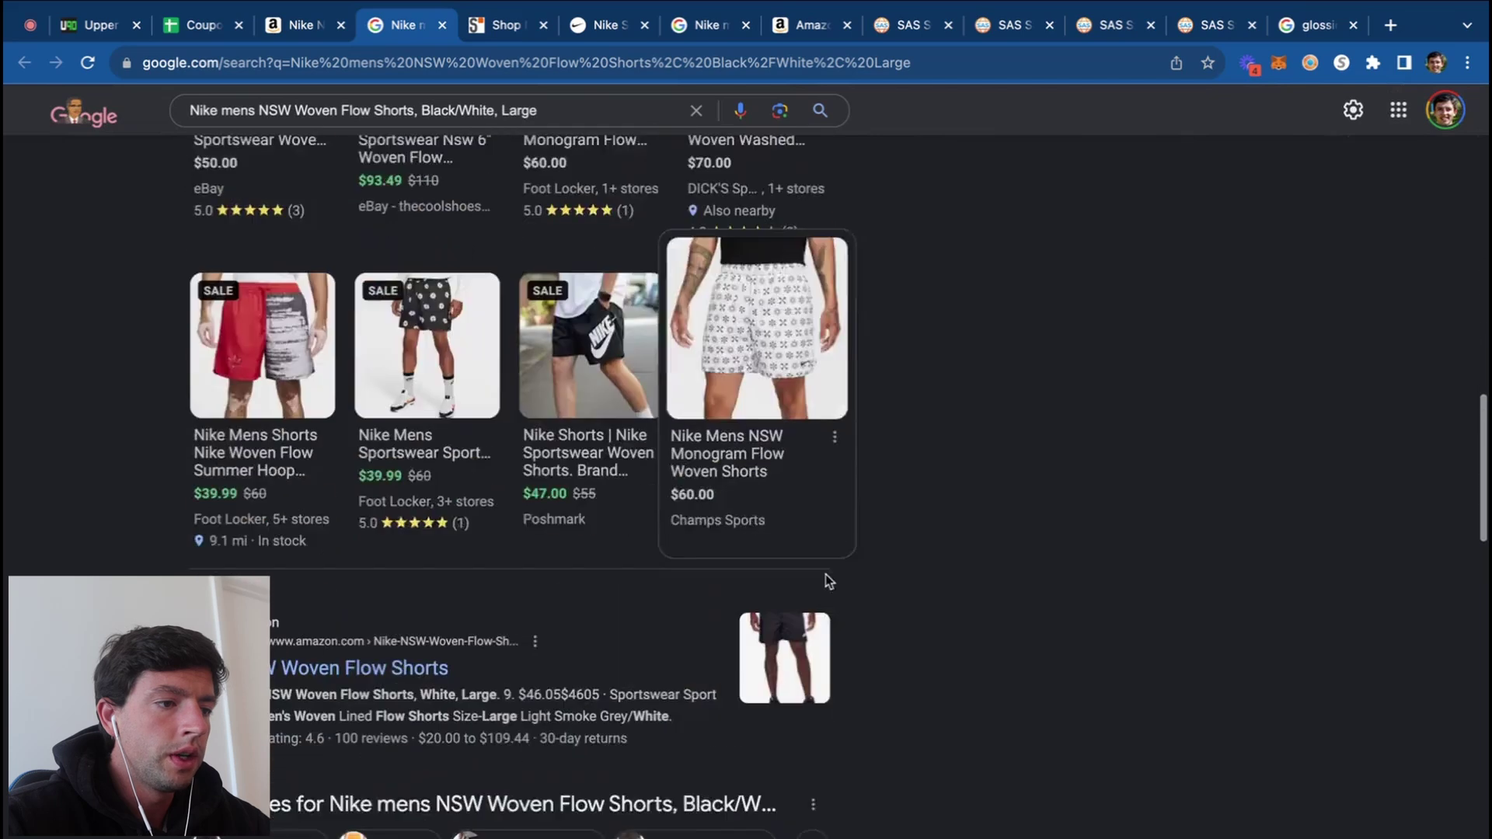
{"action": "scroll", "coordinate": [497, 473], "scroll_direction": "down", "scroll_amount": 10}
Step: Highlight Dick's 'Sign Up For Email and Get 10% Off' offer, then select cell A6 in the sheet
{"action": "left_click", "coordinate": [305, 402]}
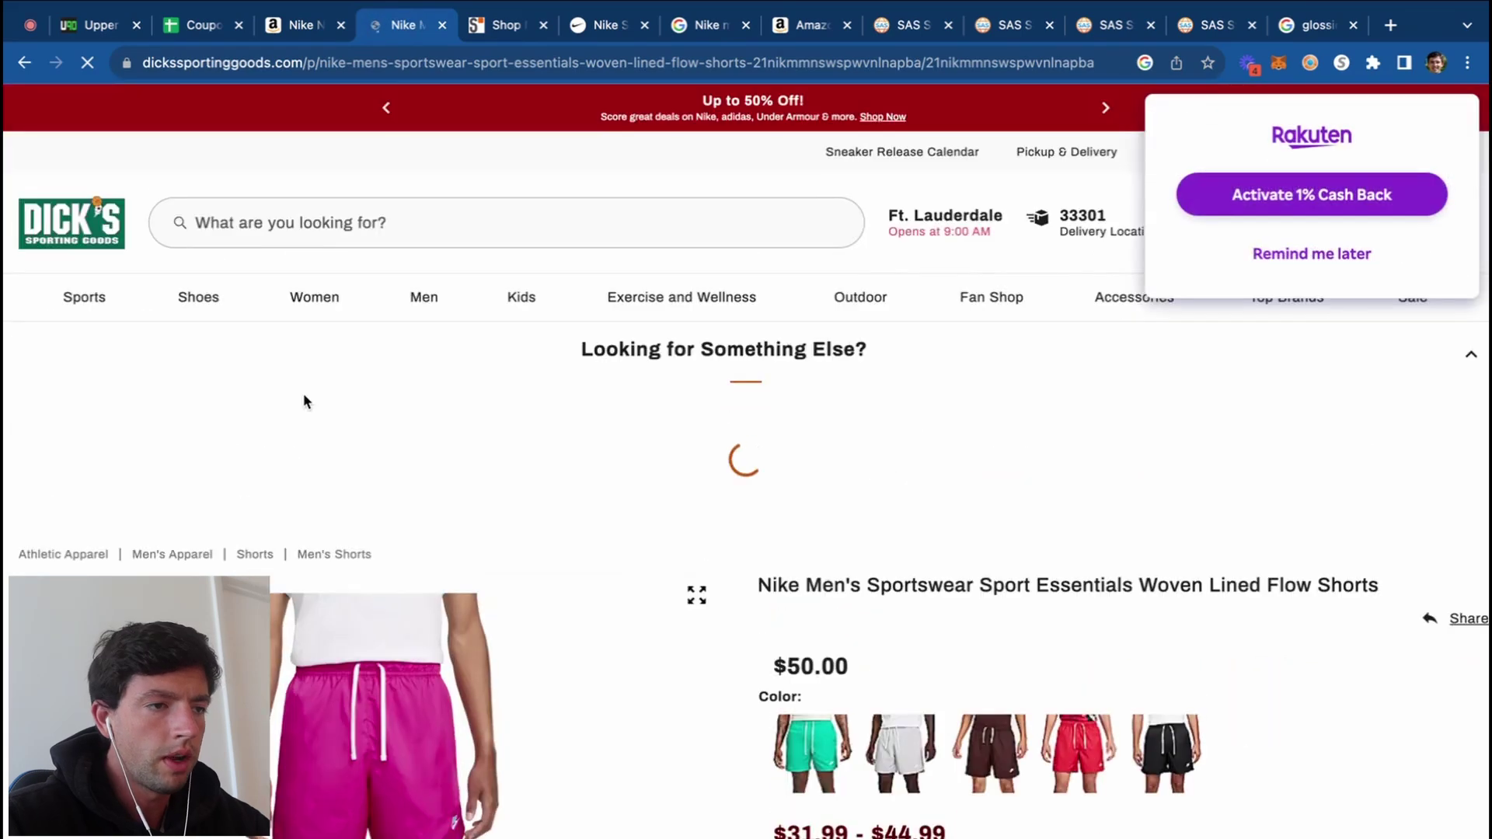
{"action": "scroll", "coordinate": [303, 401], "scroll_direction": "down", "scroll_amount": 10}
{"action": "scroll", "coordinate": [306, 401], "scroll_direction": "down", "scroll_amount": 20}
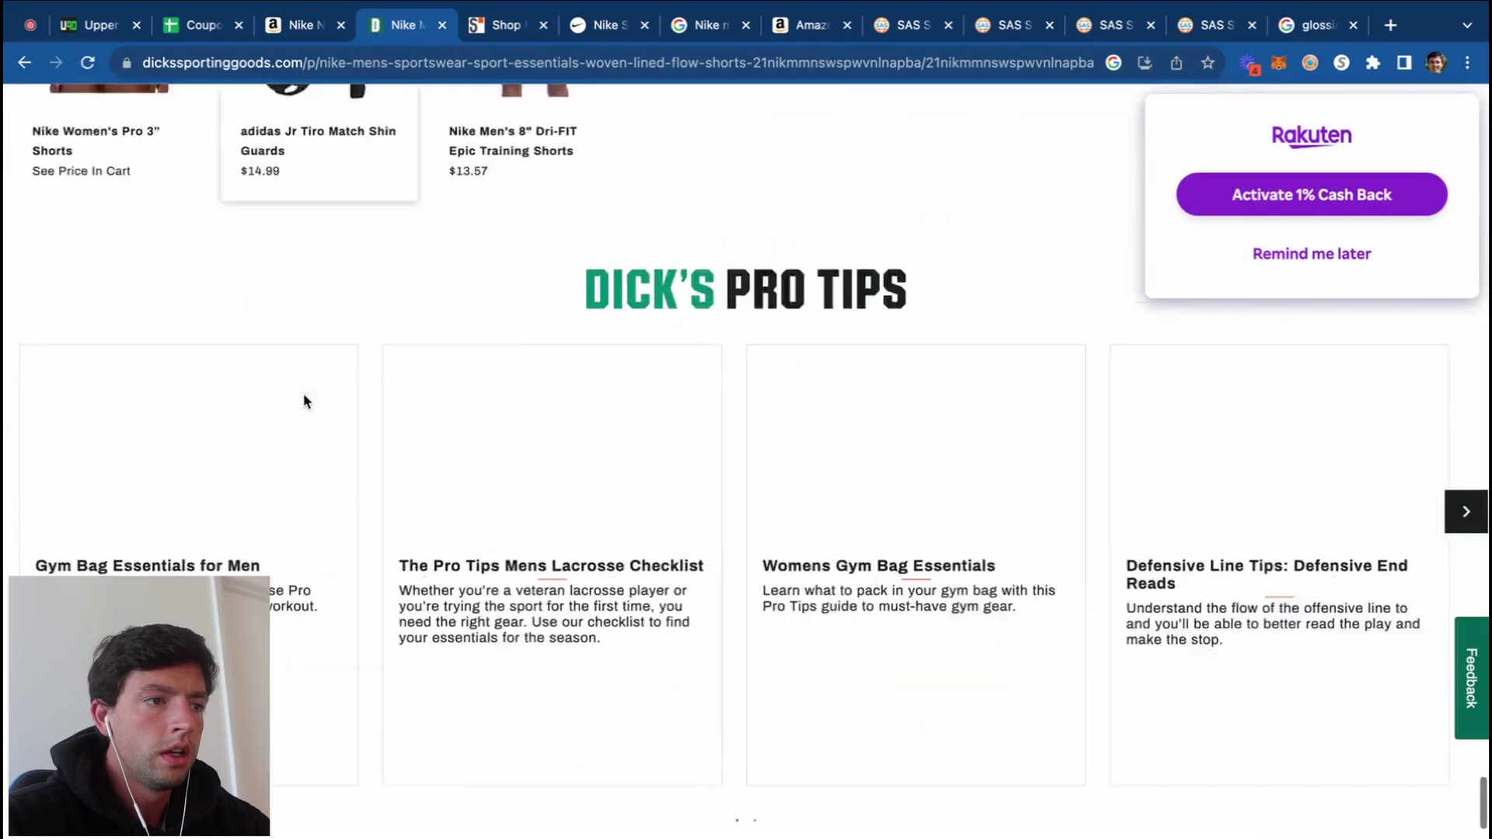
{"action": "scroll", "coordinate": [31, 295], "scroll_direction": "up", "scroll_amount": 5}
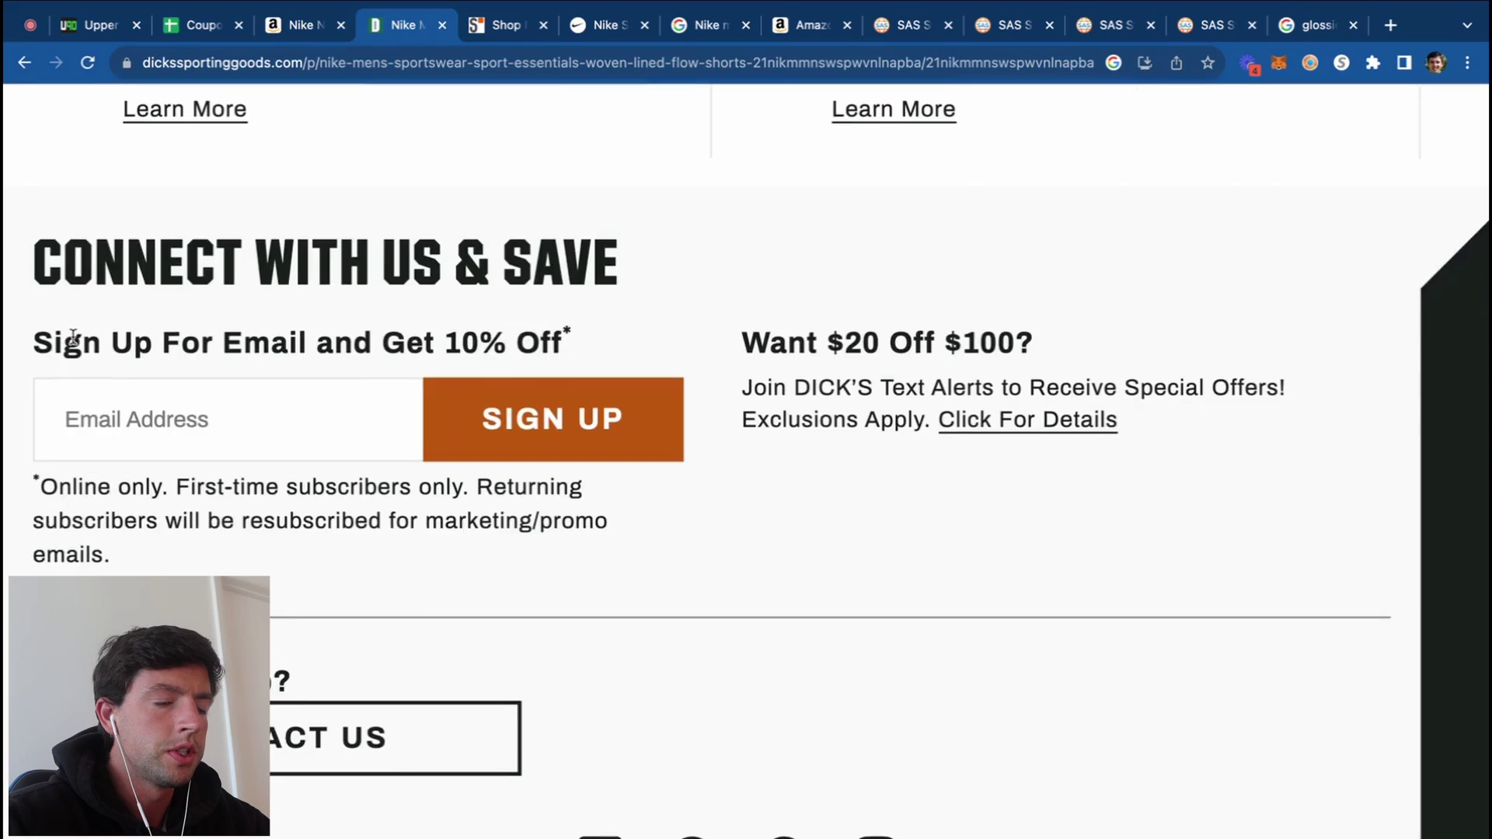
{"action": "left_click_drag", "start_coordinate": [573, 341], "coordinate": [68, 346]}
{"action": "scroll", "coordinate": [67, 346], "scroll_direction": "down", "scroll_amount": 5}
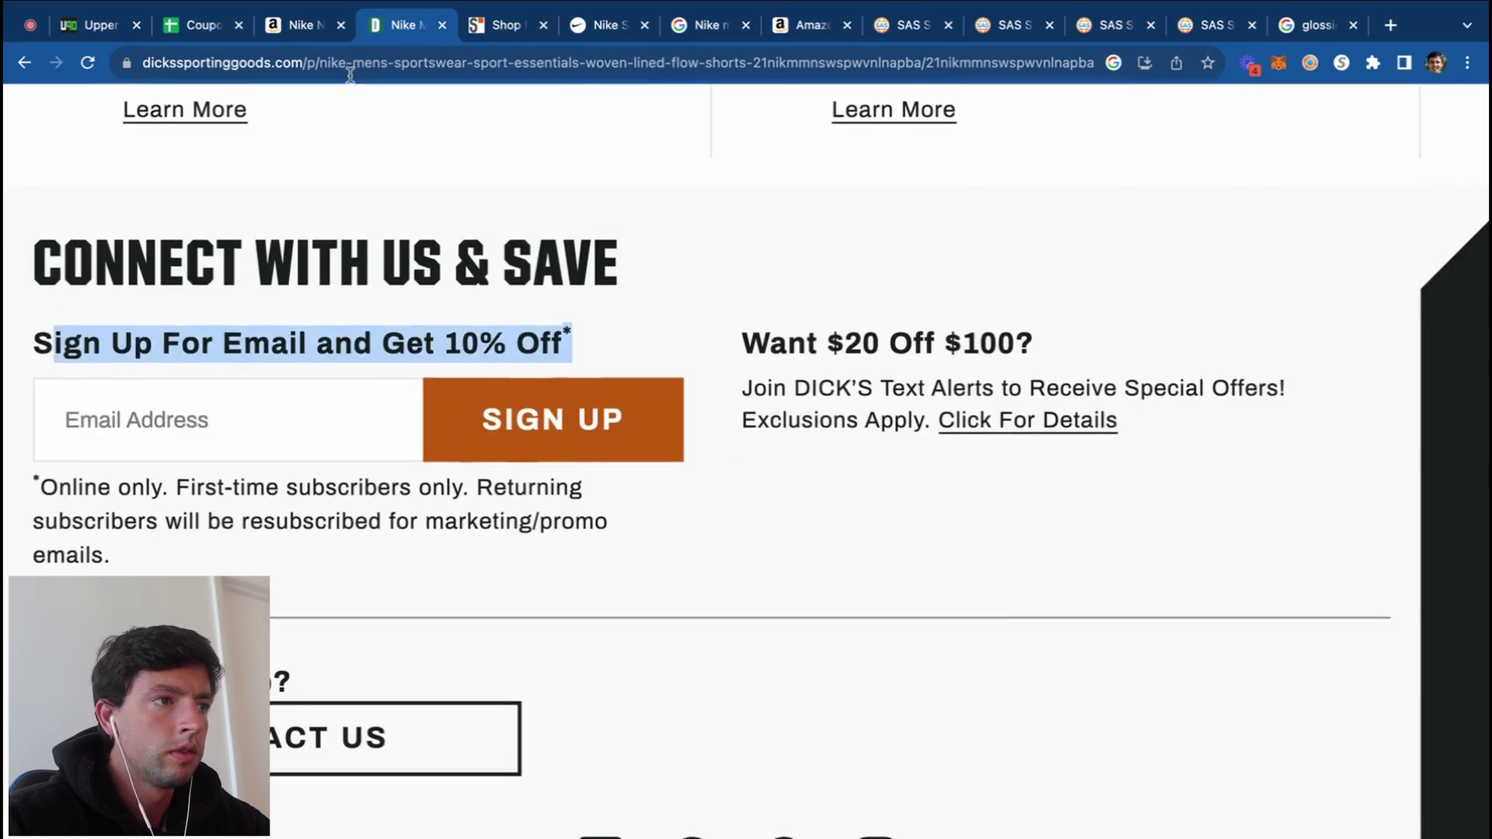
{"action": "left_click", "coordinate": [198, 25]}
{"action": "left_click", "coordinate": [97, 365]}
Step: Fill row 6 with Dicks, 10%, and 'email newsletter signup'
{"action": "type", "text": "Dicks"}
{"action": "left_click", "coordinate": [184, 363]}
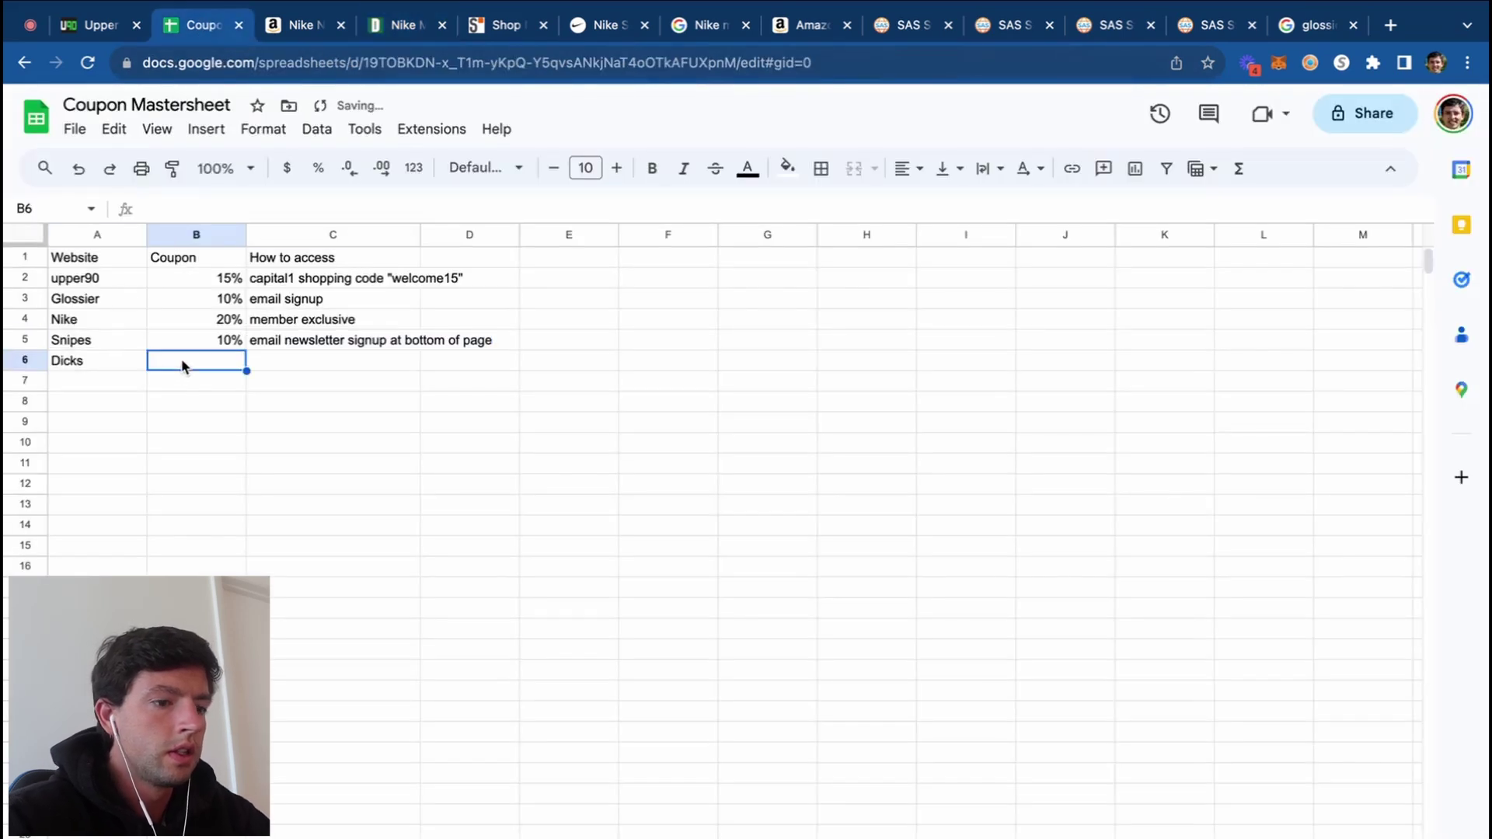
{"action": "type", "text": "10%"}
{"action": "key", "text": "Tab"}
{"action": "type", "text": "email "}
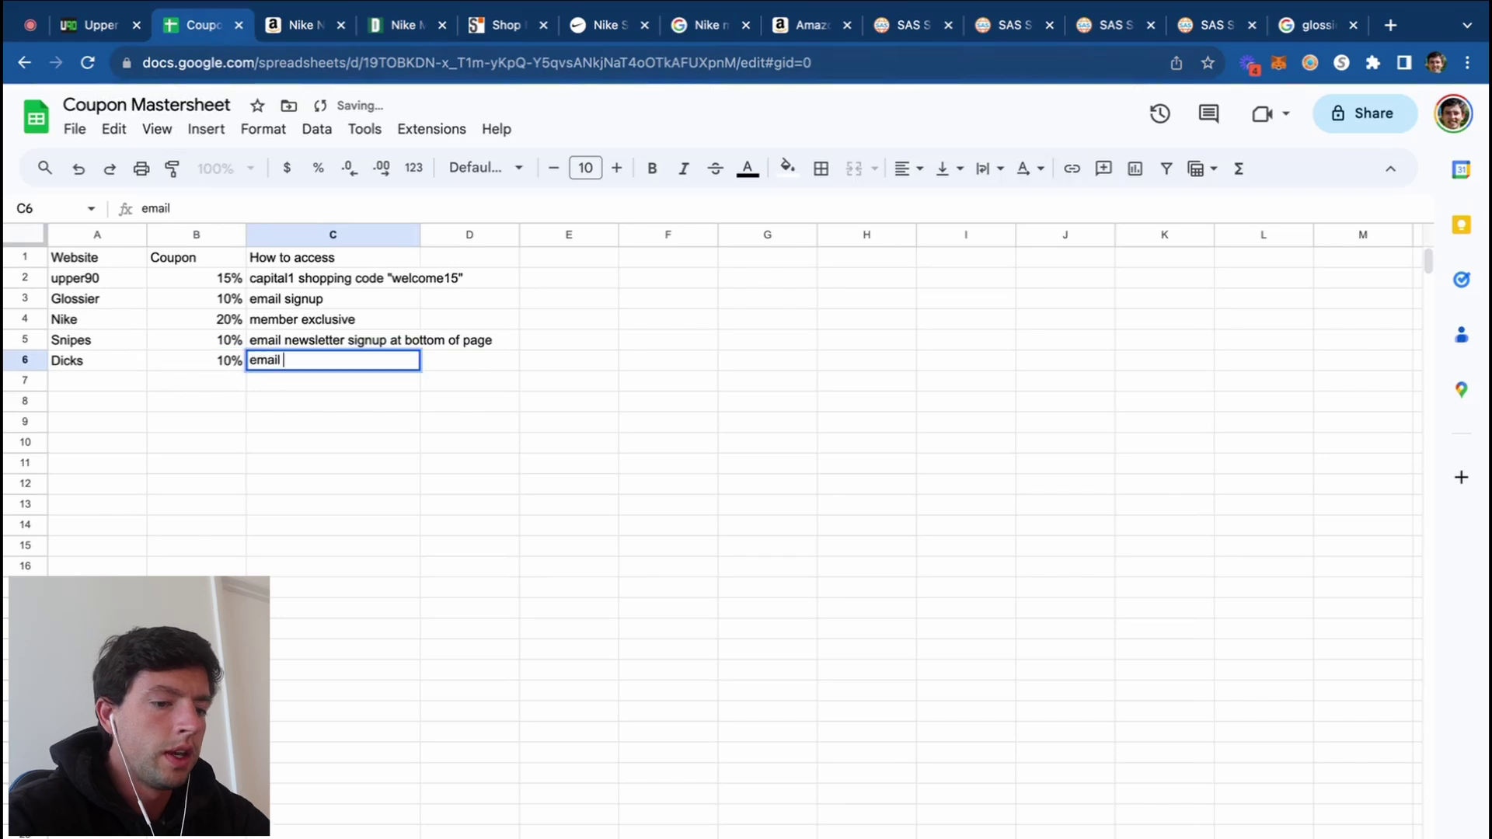
{"action": "type", "text": "newsletter signup"}
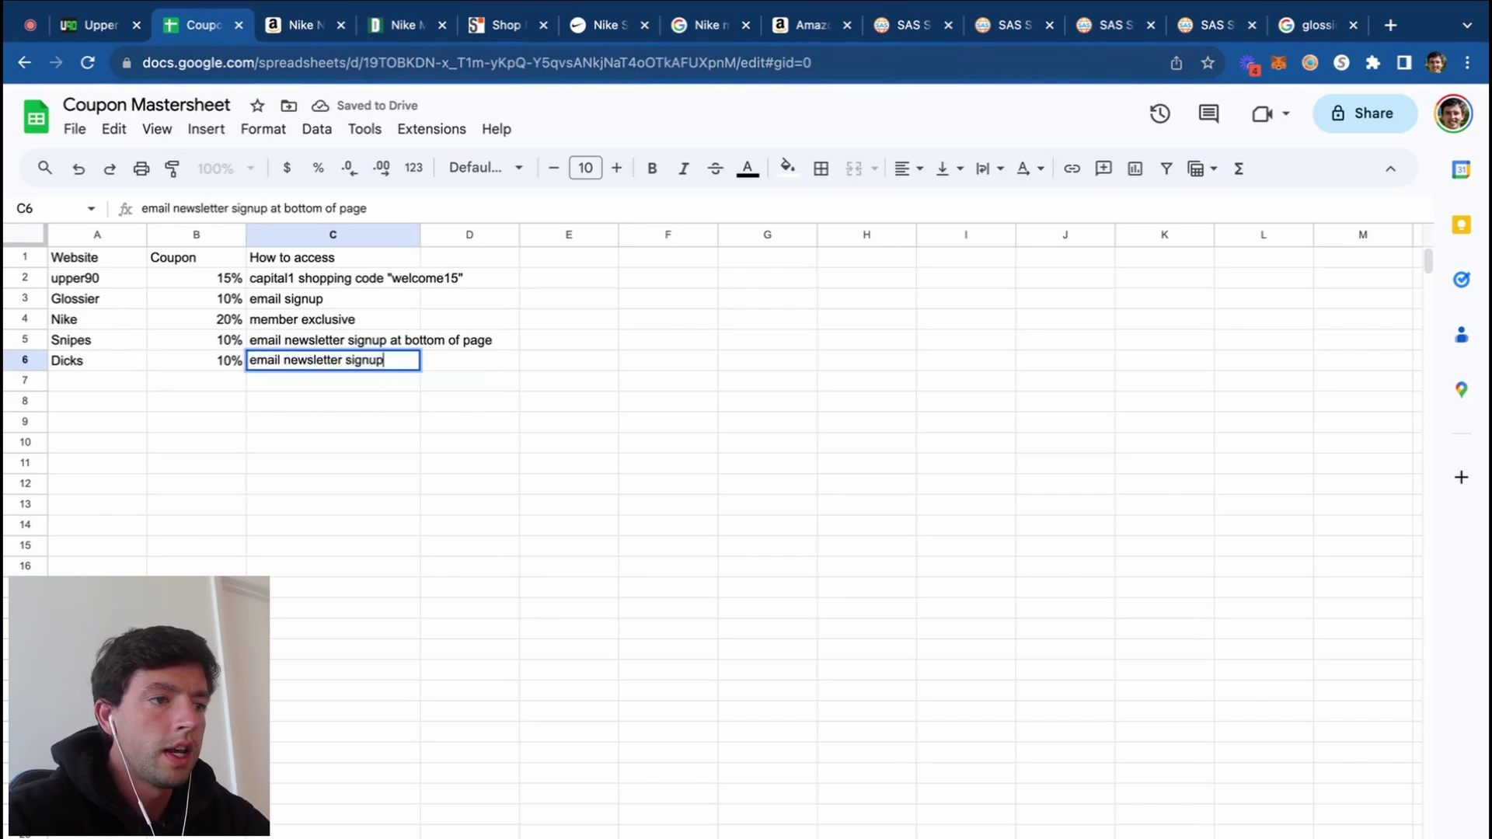
Step: Add the note 'Catchall via Namecheap' in cell E10
{"action": "left_click", "coordinate": [606, 442]}
{"action": "type", "text": "Cat"}
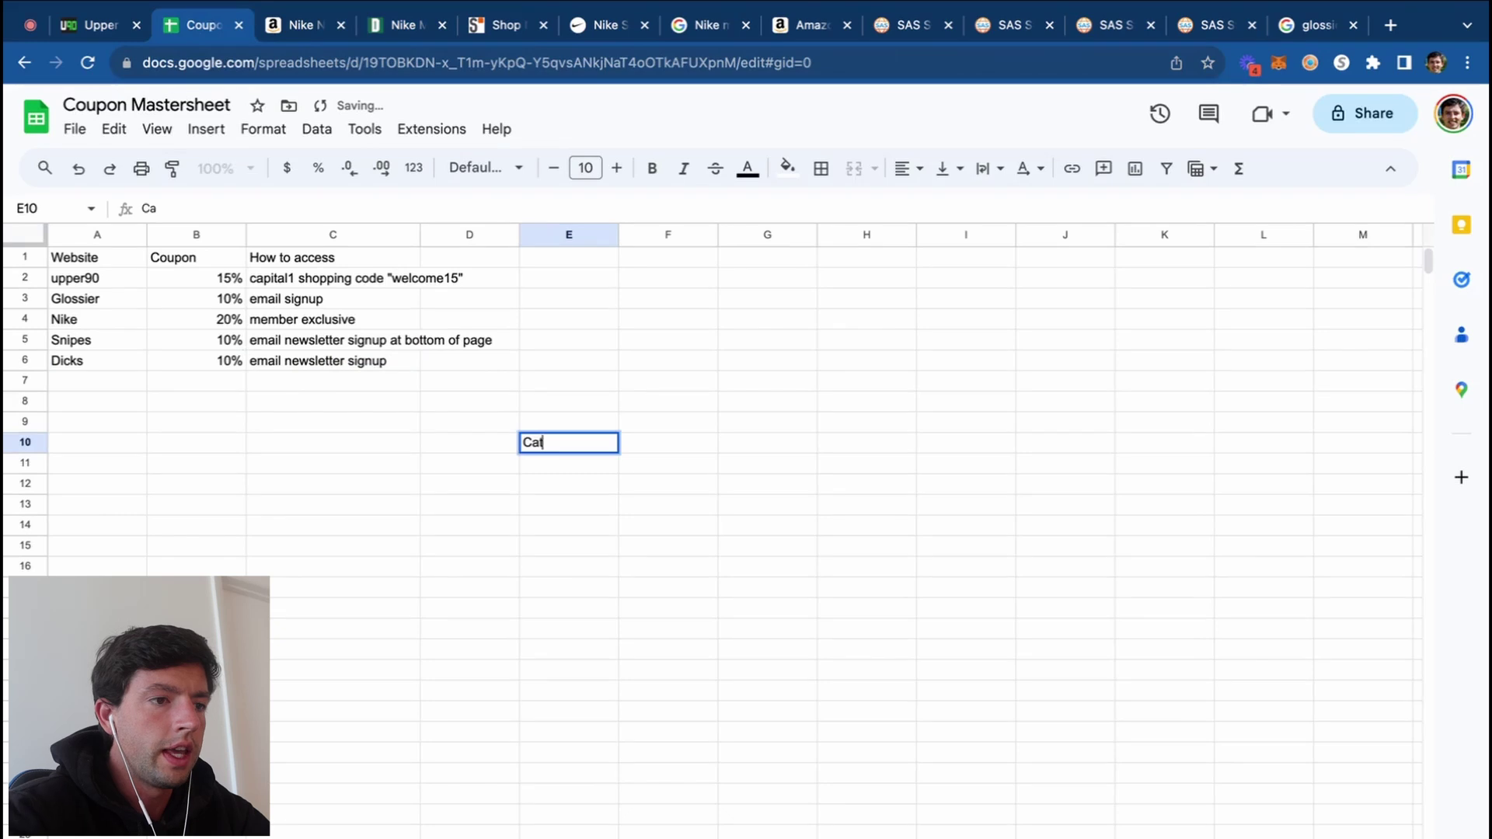
{"action": "type", "text": "chall via Namecheap"}
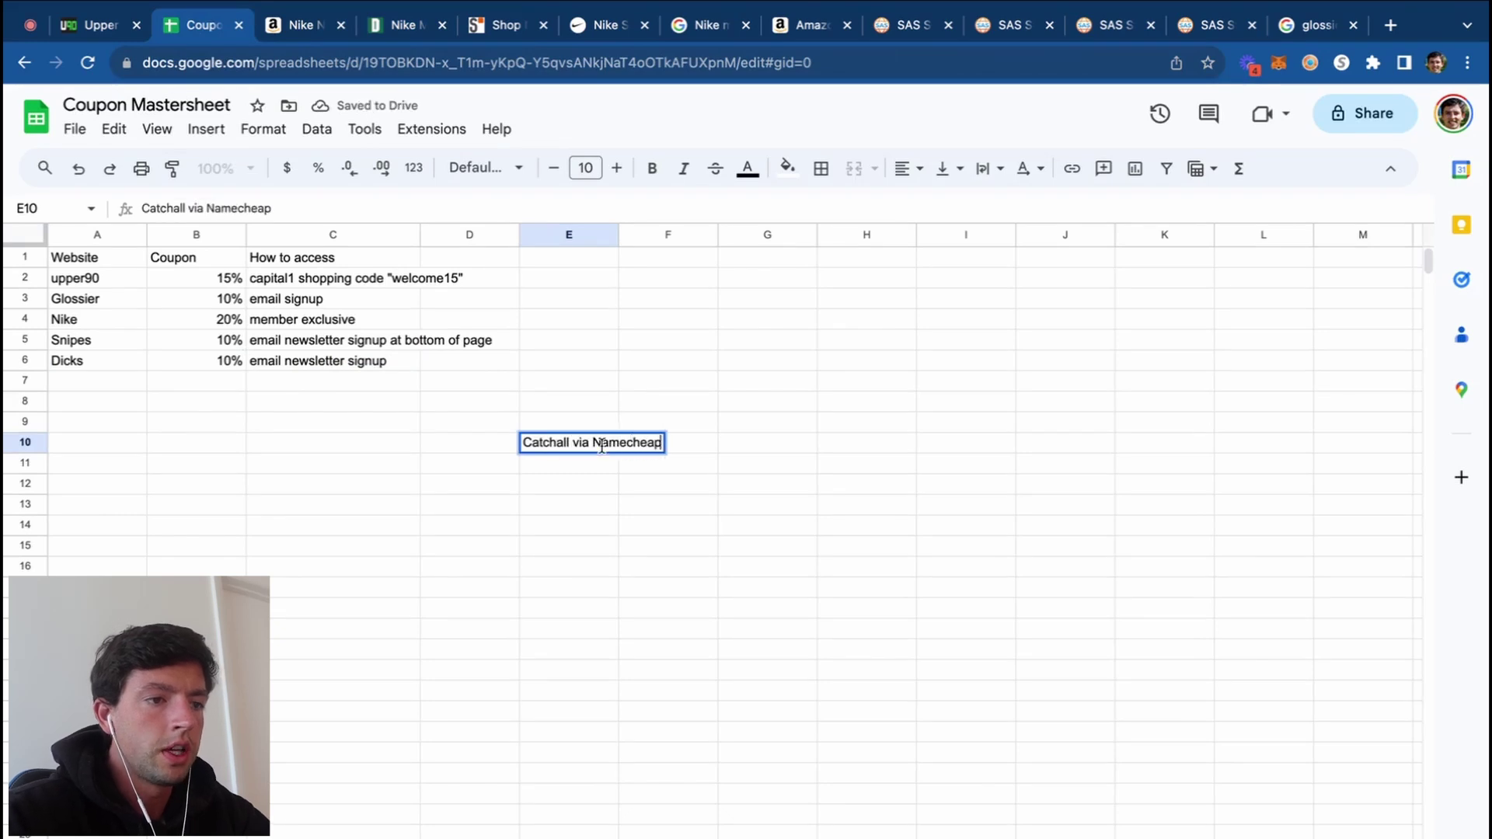
{"action": "key", "text": "Return"}
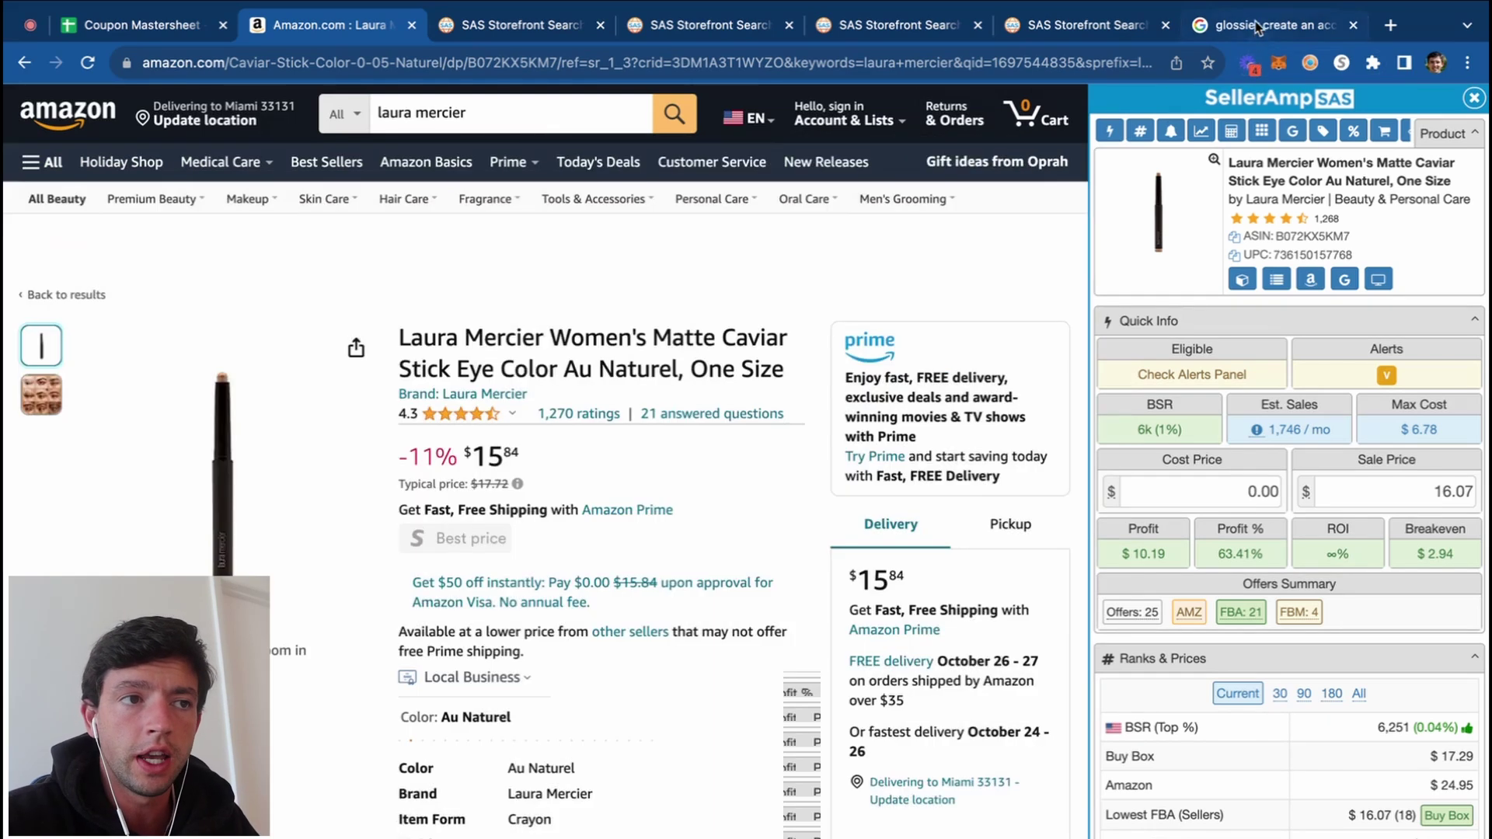
Step: Open Glossier's Create Account page and enter a throwaway Gmail address in the Email field
{"action": "left_click", "coordinate": [1252, 25]}
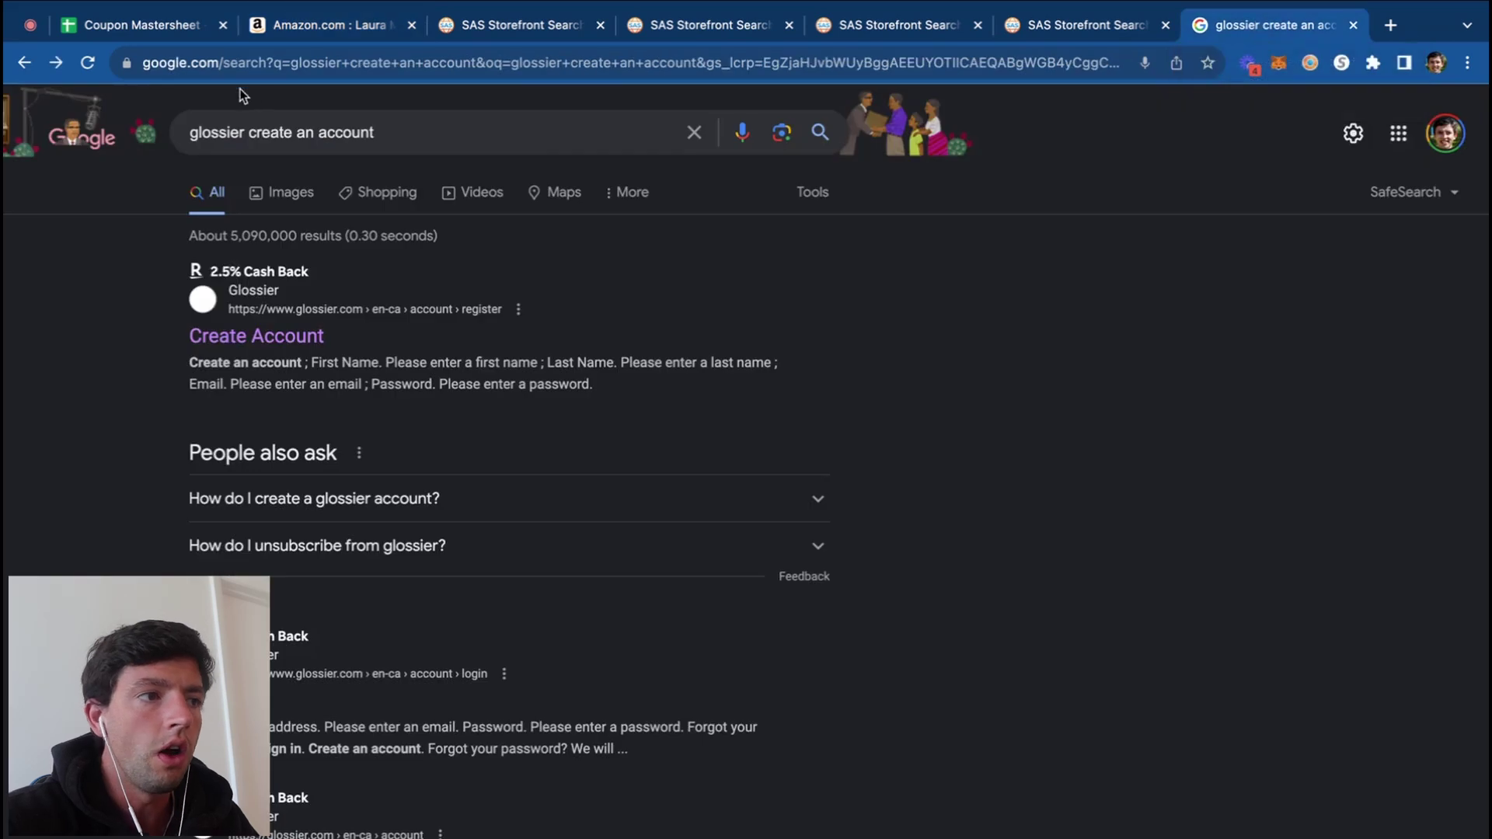
{"action": "left_click", "coordinate": [277, 349]}
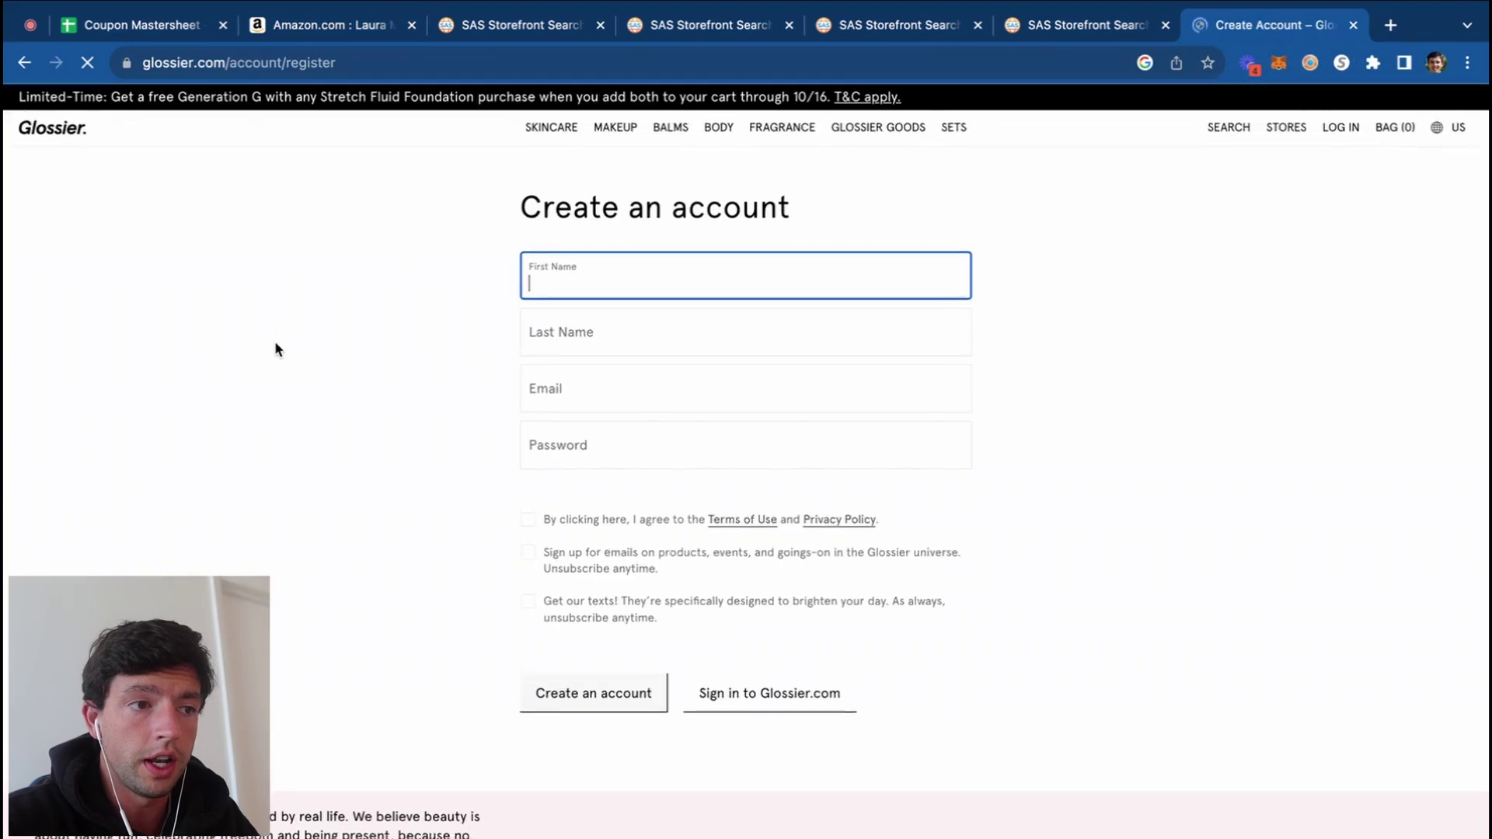
{"action": "left_click", "coordinate": [571, 387]}
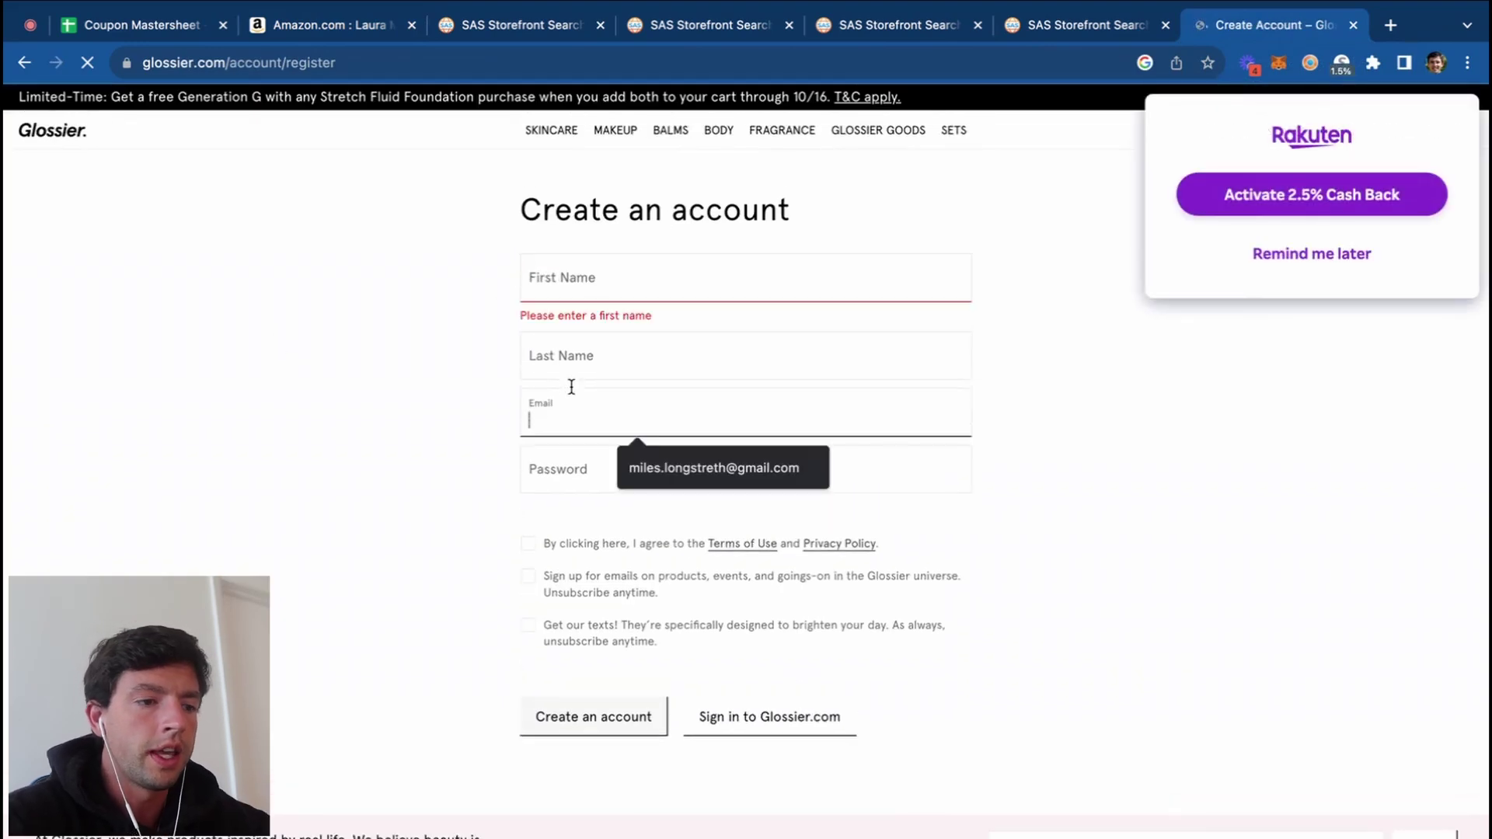
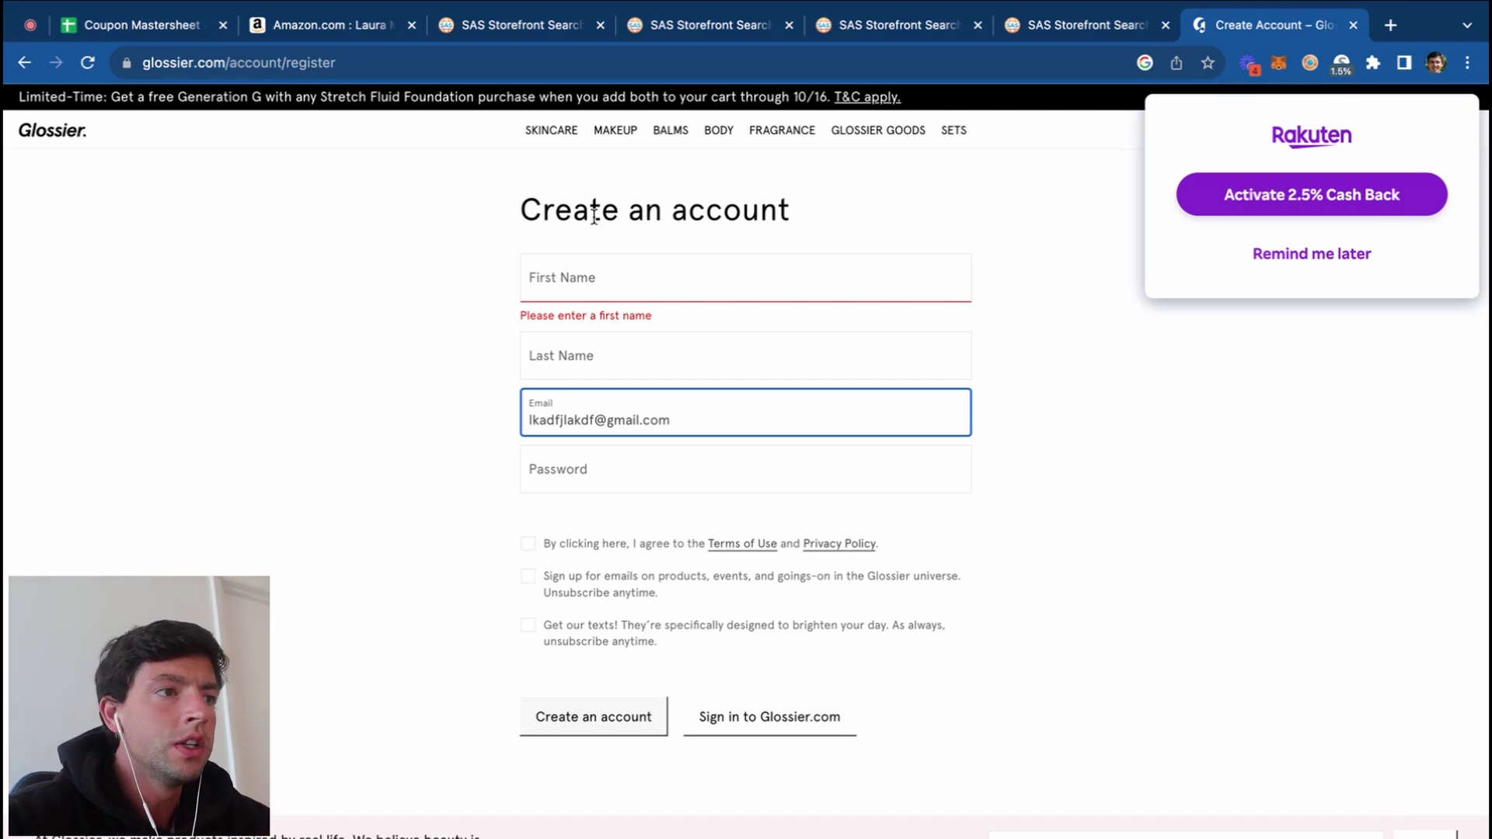
{"action": "left_click", "coordinate": [315, 27]}
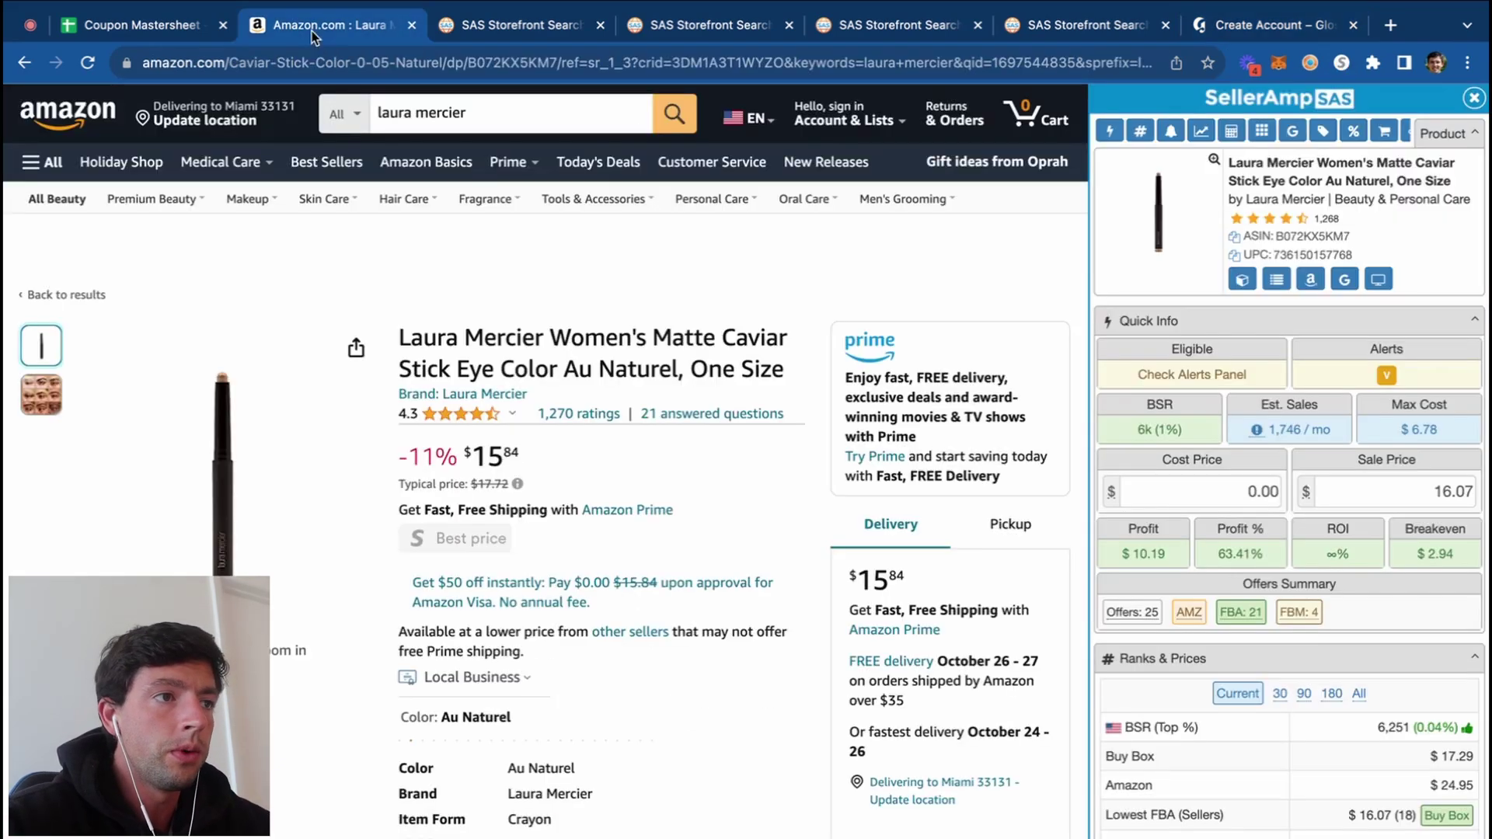
Step: Review a SAS storefront's Top Brands list
{"action": "left_click", "coordinate": [491, 24]}
{"action": "scroll", "coordinate": [637, 282], "scroll_direction": "up", "scroll_amount": 5}
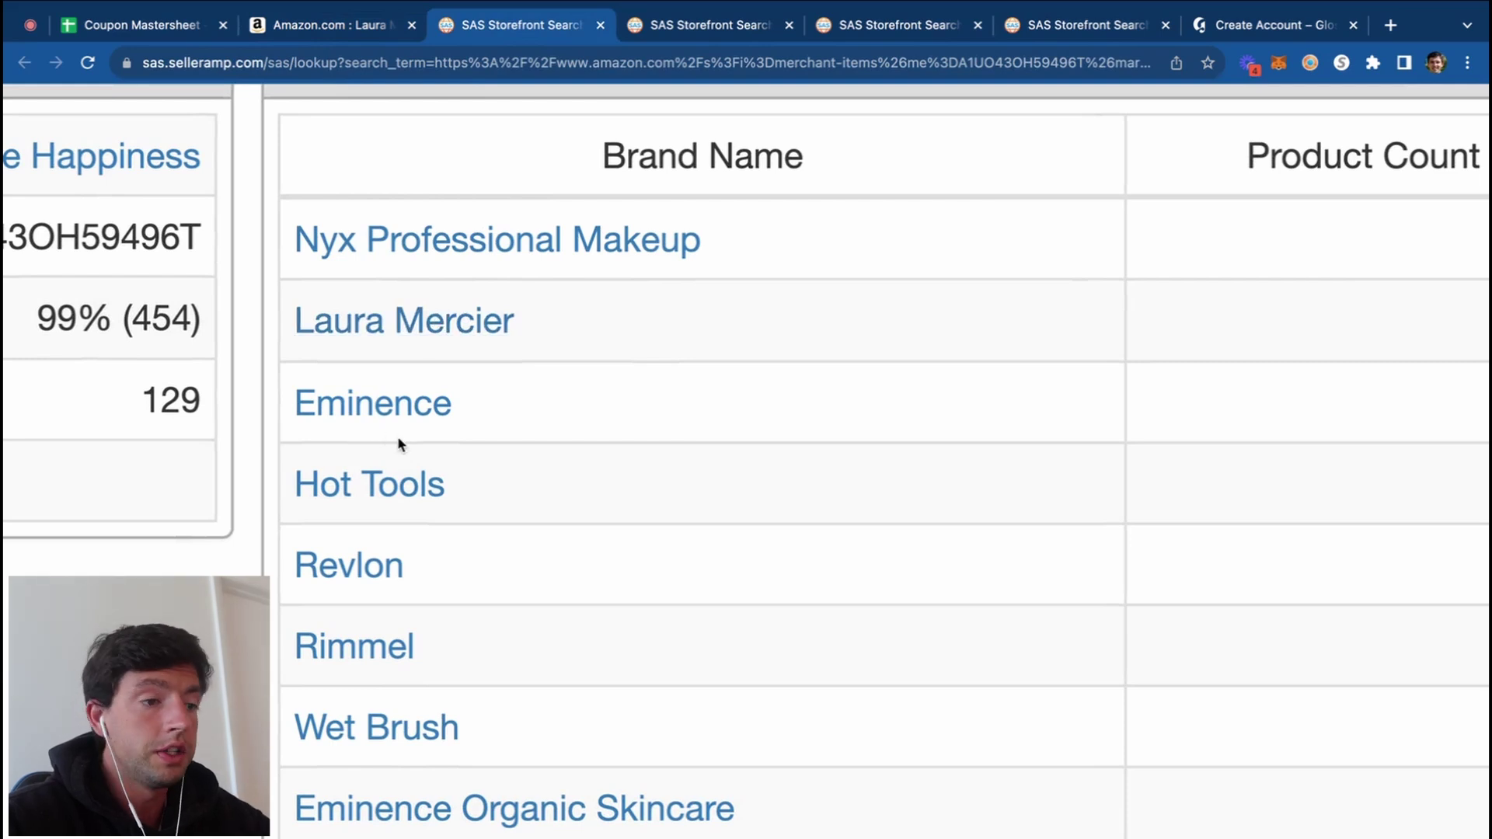
{"action": "scroll", "coordinate": [453, 482], "scroll_direction": "down", "scroll_amount": 1}
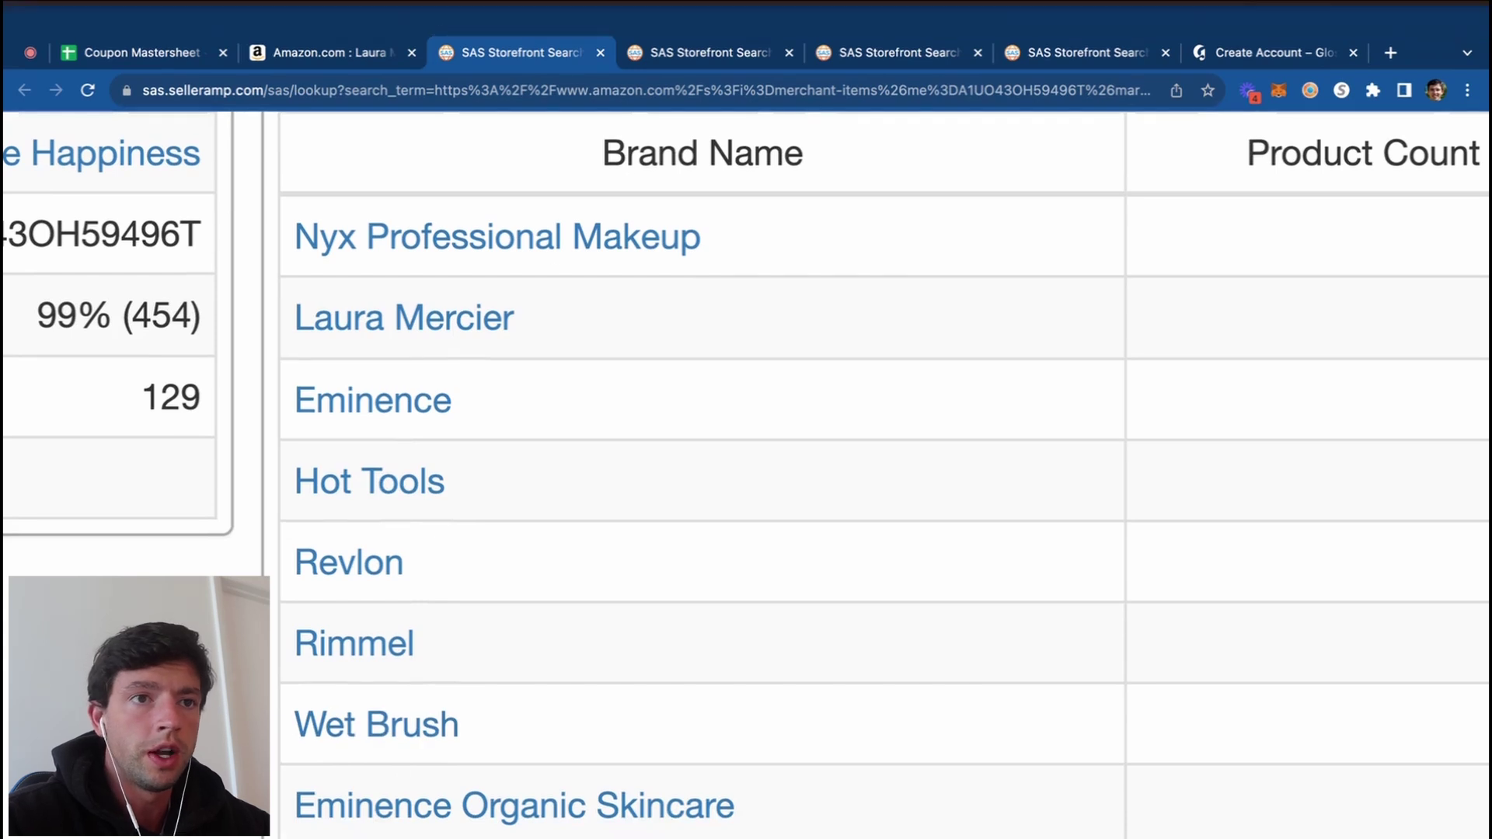
Step: Search 'nike sneakers' in a new tab and browse the shopping results
{"action": "left_click", "coordinate": [1384, 24]}
{"action": "type", "text": "nike sneakers"}
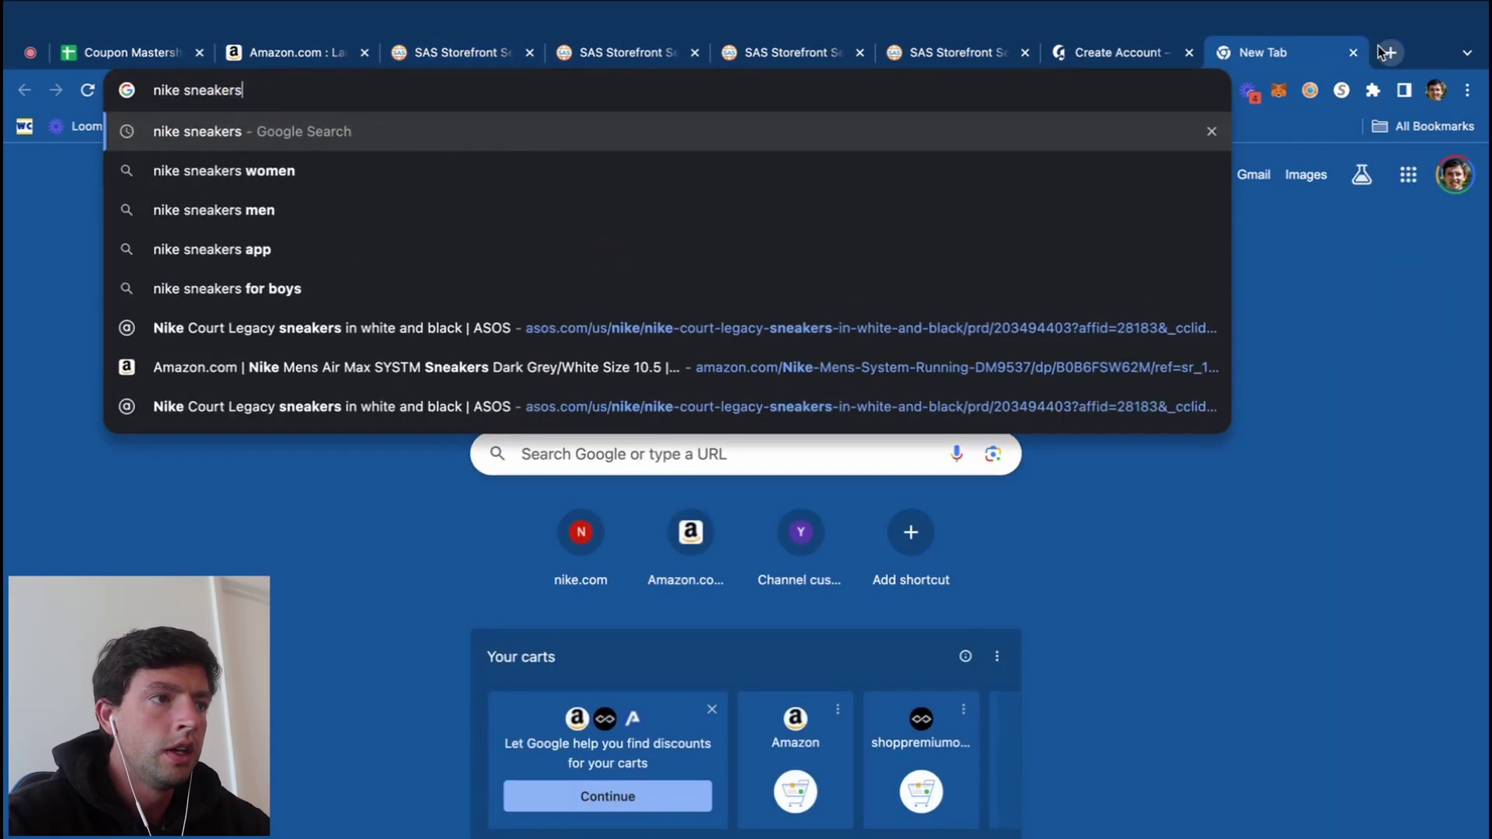
{"action": "key", "text": "Return"}
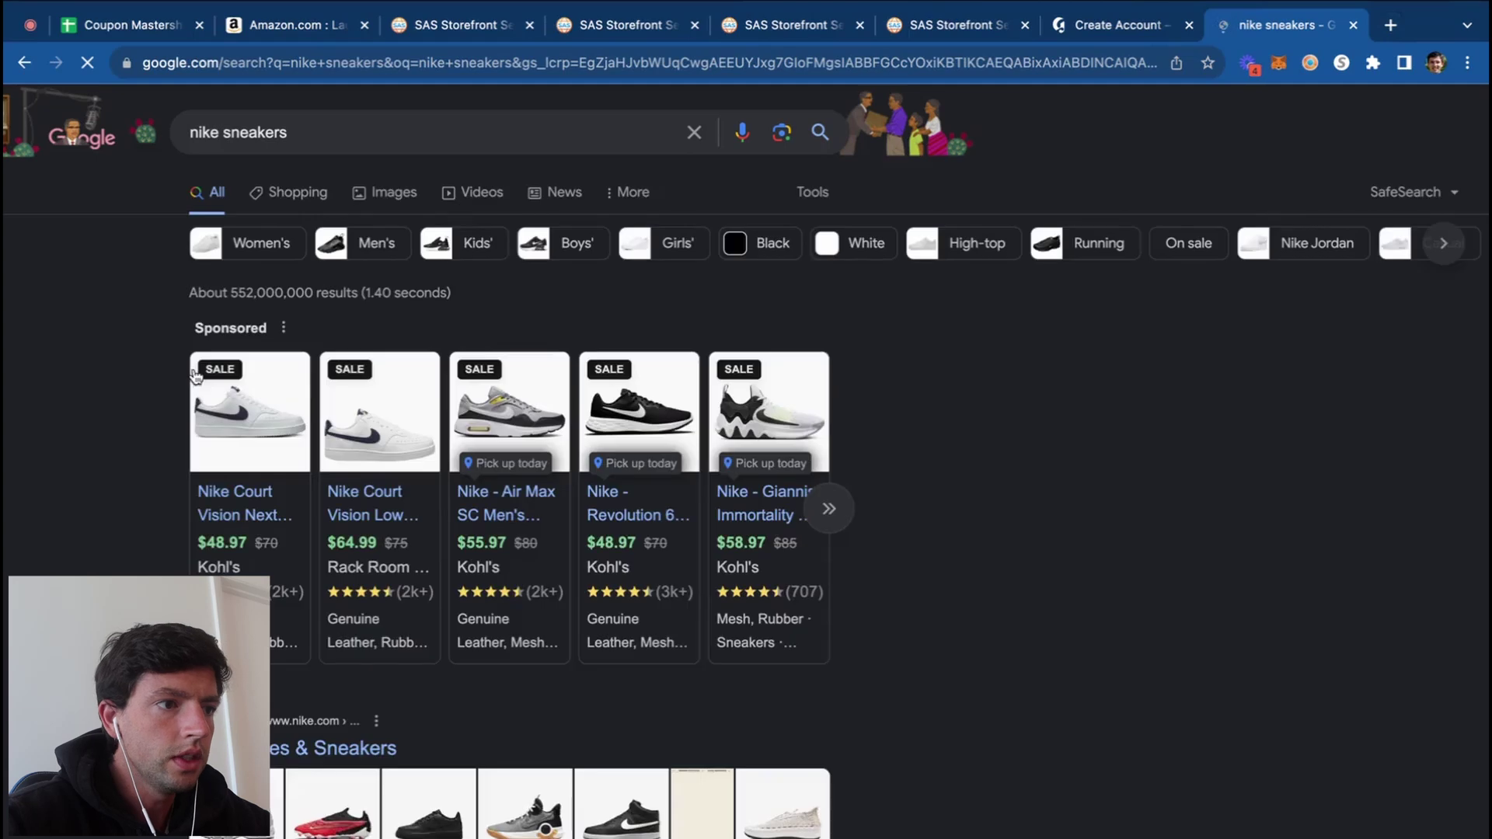
{"action": "scroll", "coordinate": [156, 444], "scroll_direction": "up", "scroll_amount": 5}
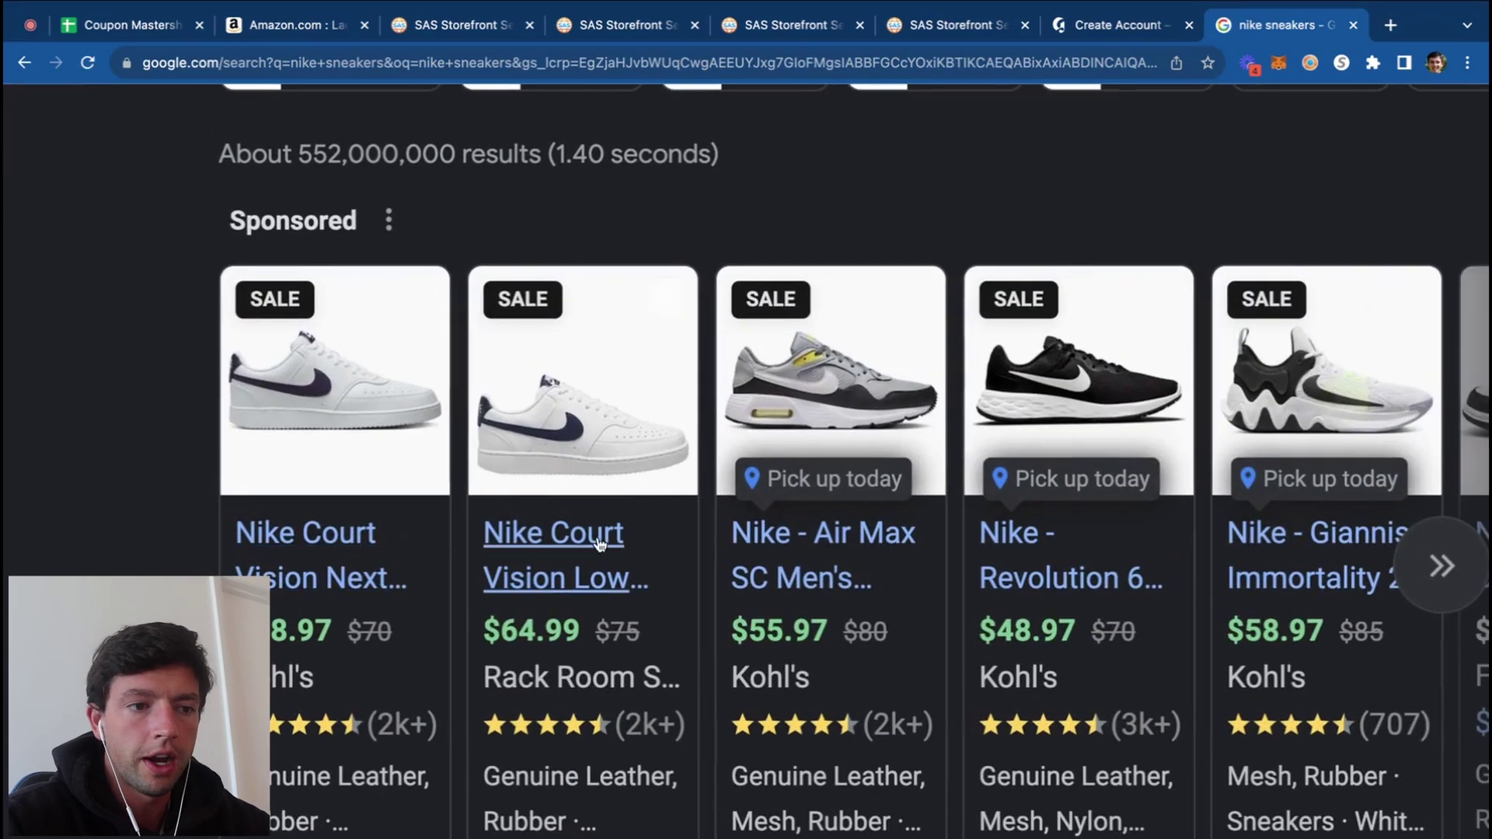
{"action": "scroll", "coordinate": [1011, 544], "scroll_direction": "right", "scroll_amount": 4}
{"action": "scroll", "coordinate": [1255, 565], "scroll_direction": "right", "scroll_amount": 10}
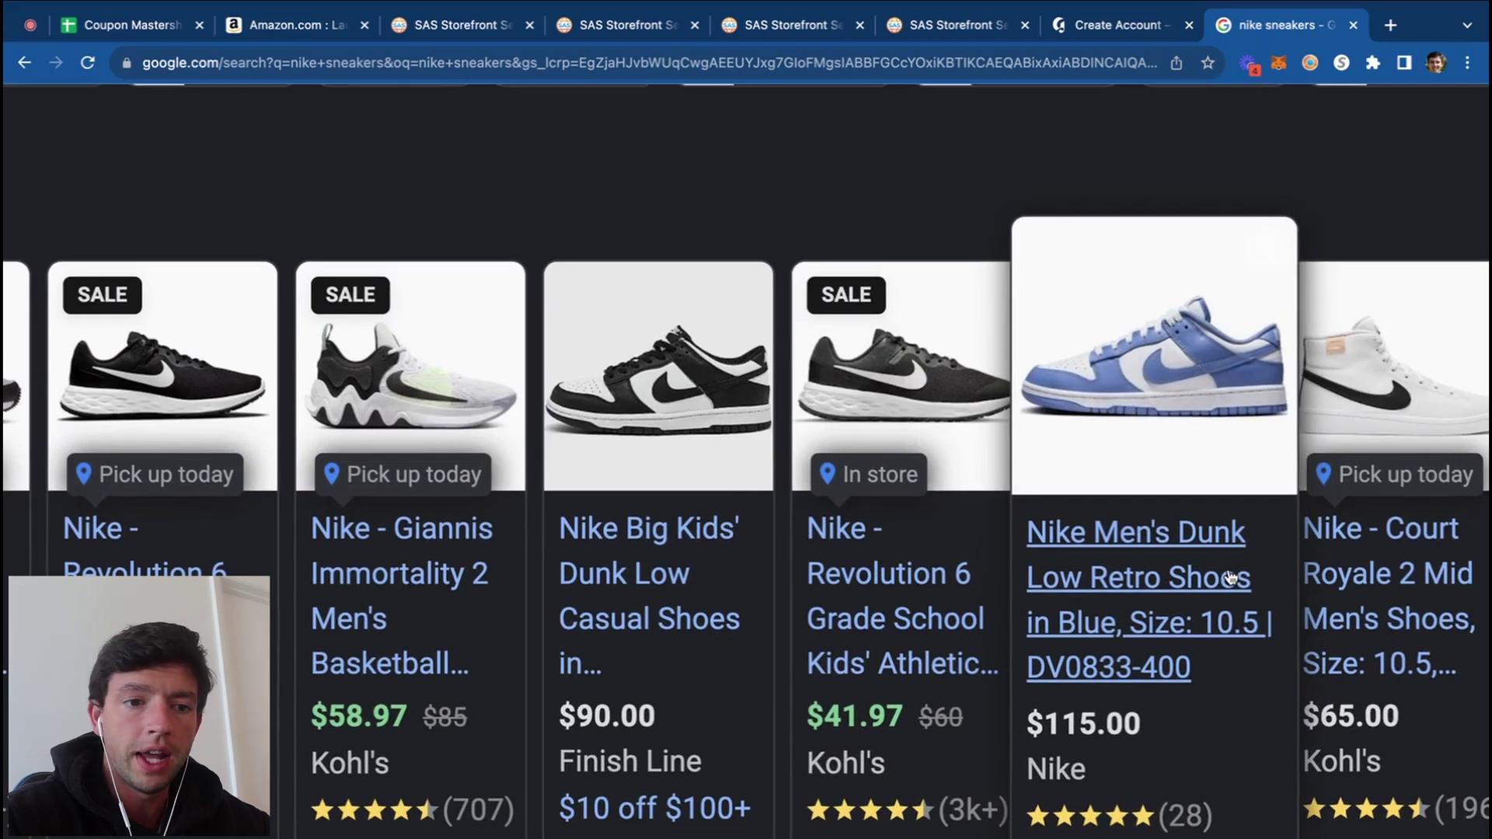
{"action": "scroll", "coordinate": [1230, 577], "scroll_direction": "right", "scroll_amount": 5}
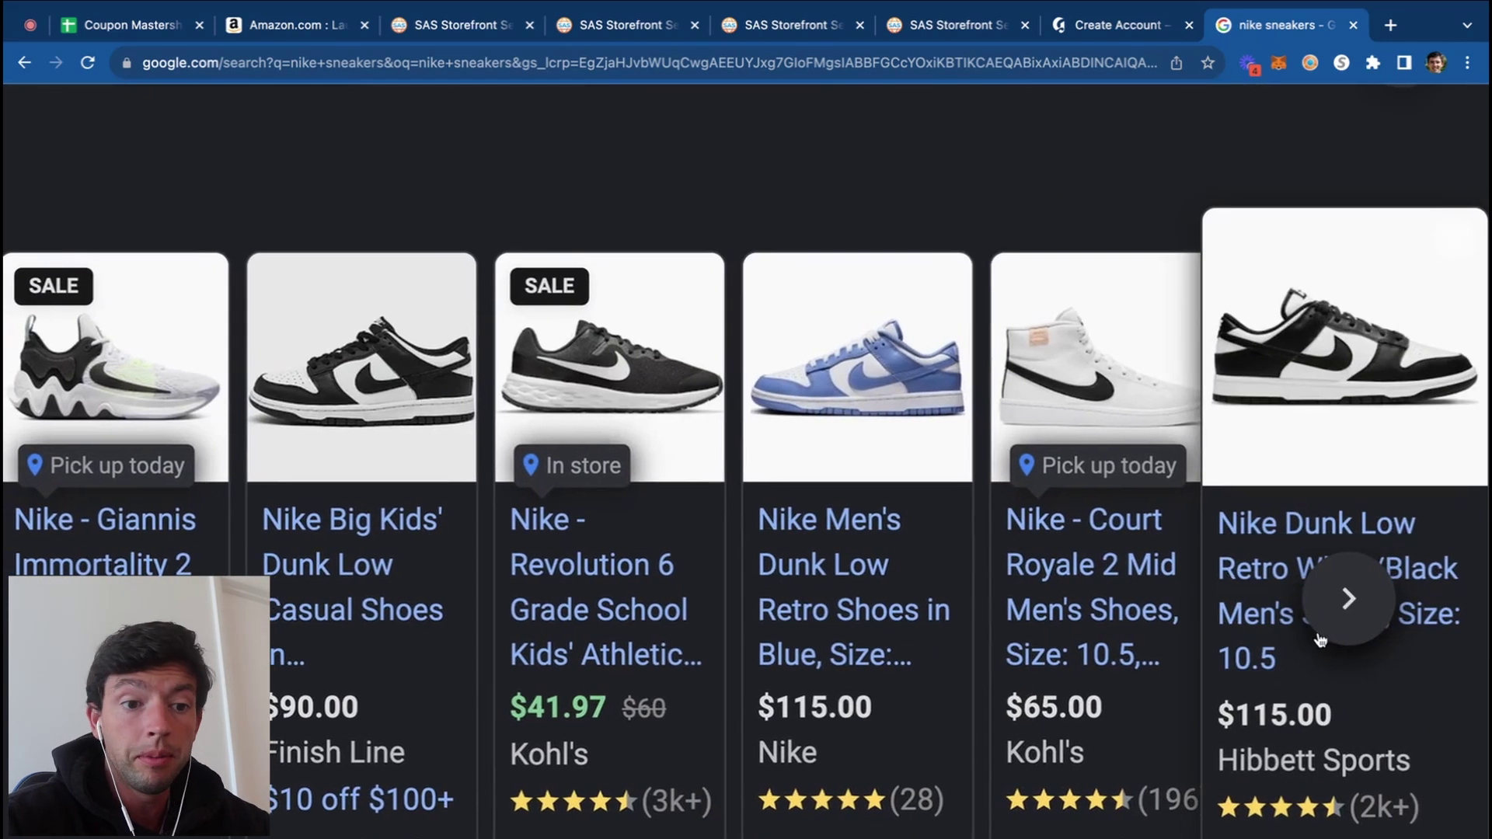
{"action": "scroll", "coordinate": [1334, 629], "scroll_direction": "right", "scroll_amount": 10}
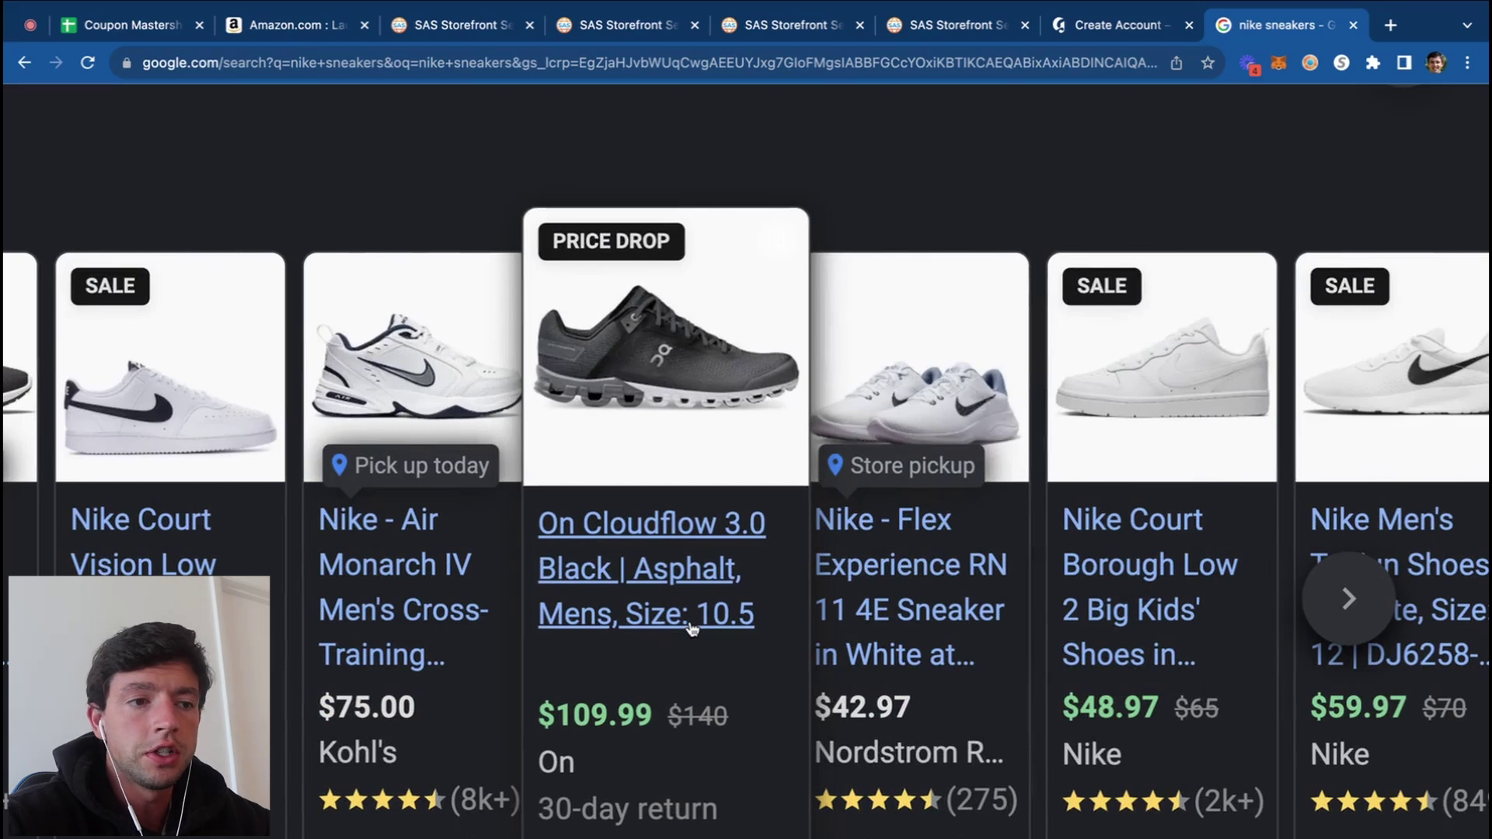
Step: Google-search the Carhartt Rain Defender sweatshirt from the WW Distribution storefront
{"action": "left_click", "coordinate": [598, 28]}
{"action": "scroll", "coordinate": [637, 269], "scroll_direction": "up", "scroll_amount": 5}
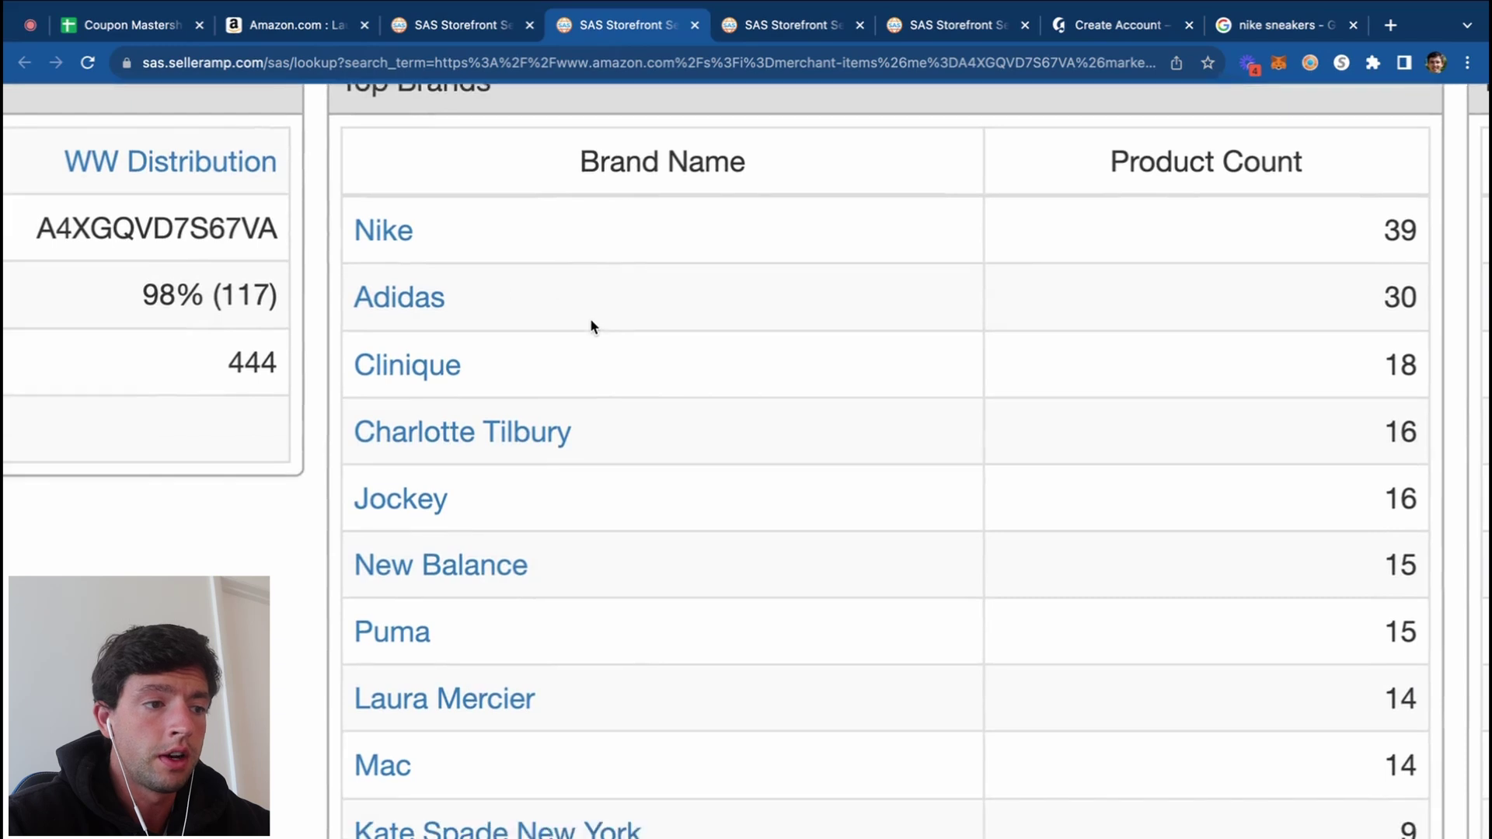
{"action": "scroll", "coordinate": [466, 304], "scroll_direction": "right", "scroll_amount": 1}
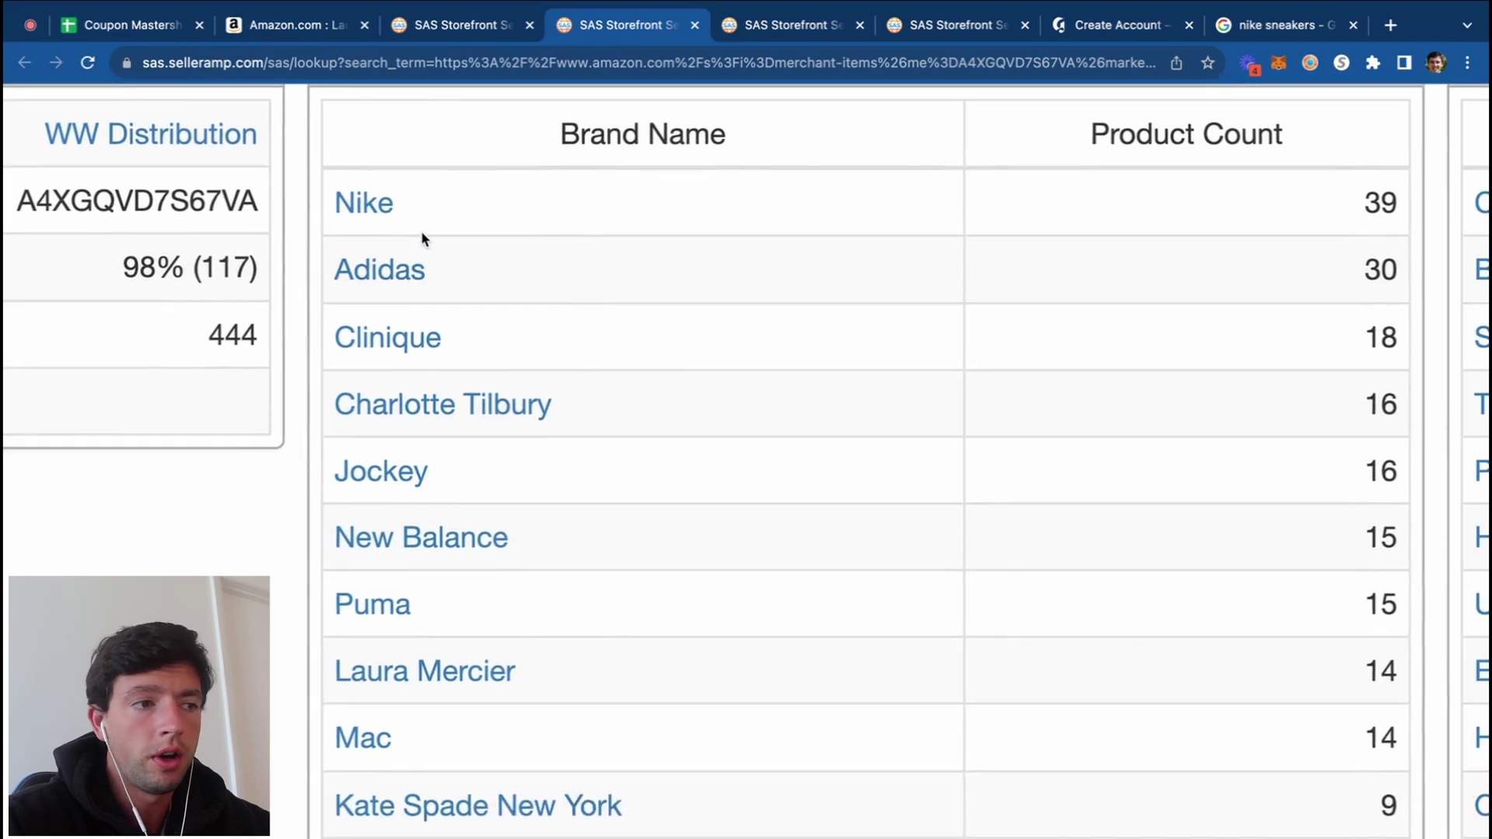
{"action": "scroll", "coordinate": [526, 283], "scroll_direction": "down", "scroll_amount": 5}
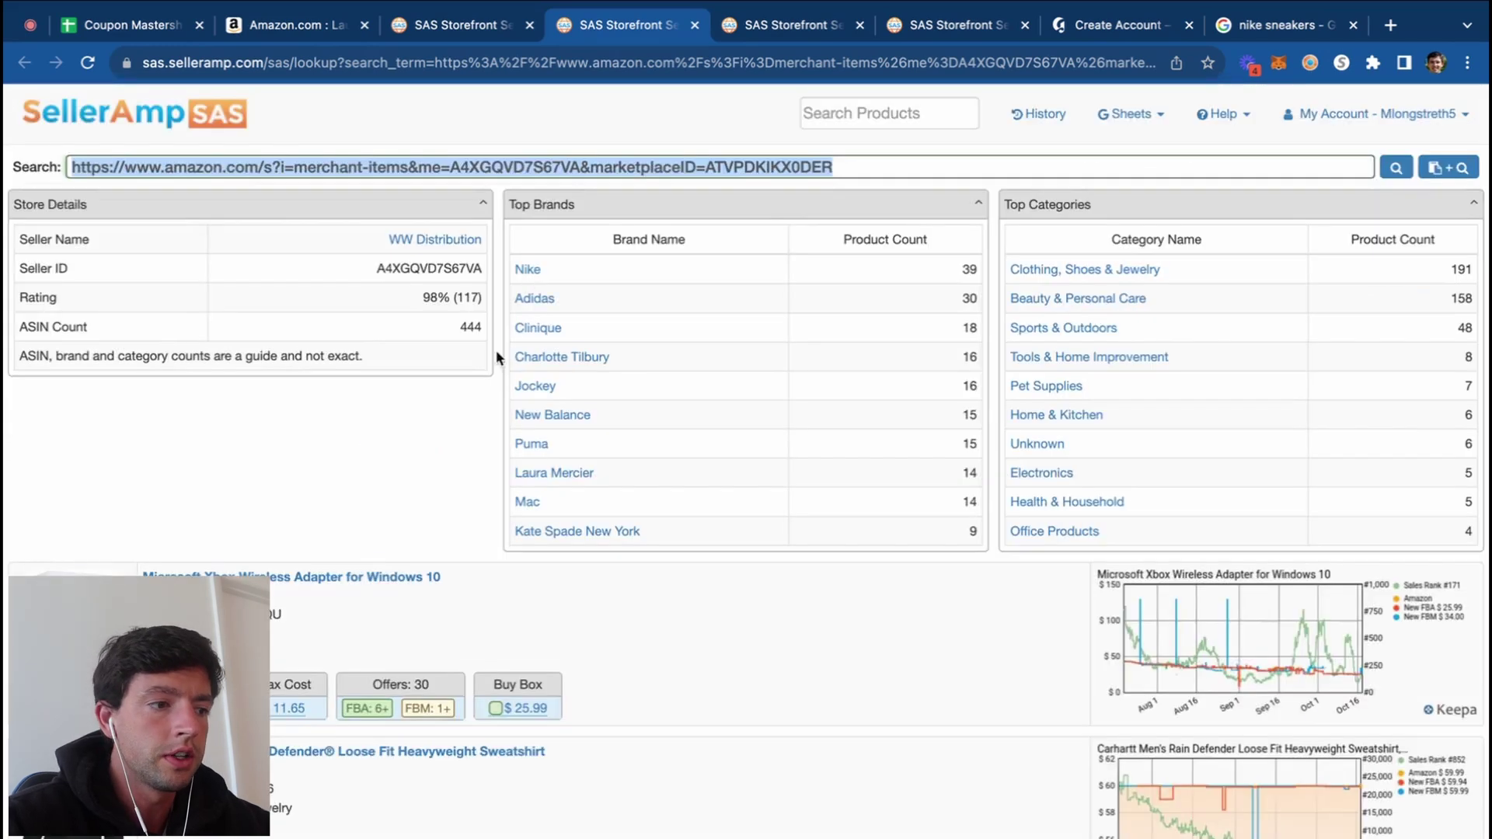
{"action": "left_click", "coordinate": [1024, 753]}
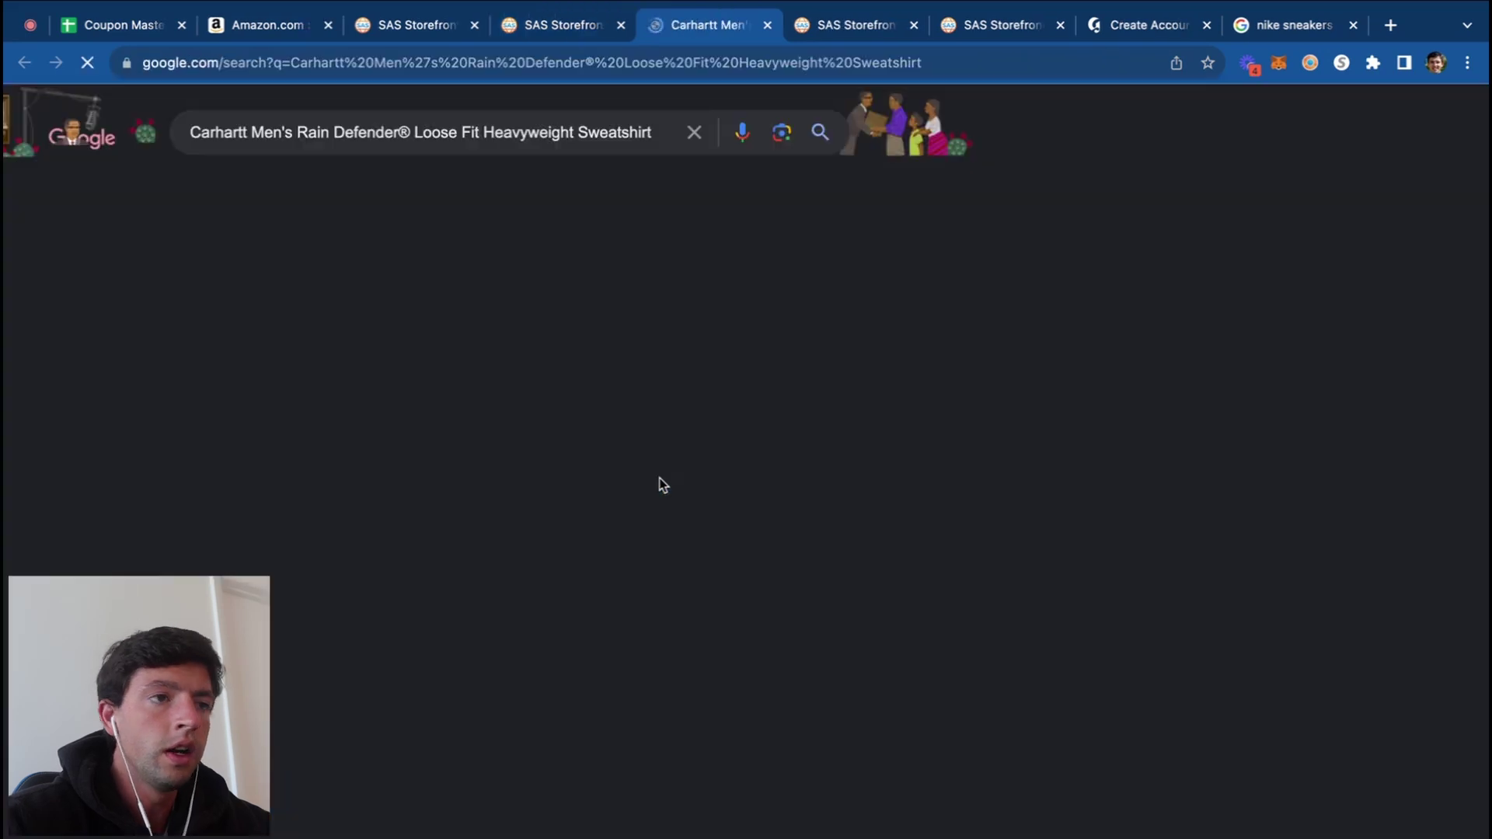
Step: Return to the Coupon Mastersheet and select cell B7 for the next coupon
{"action": "scroll", "coordinate": [173, 523], "scroll_direction": "up", "scroll_amount": 5}
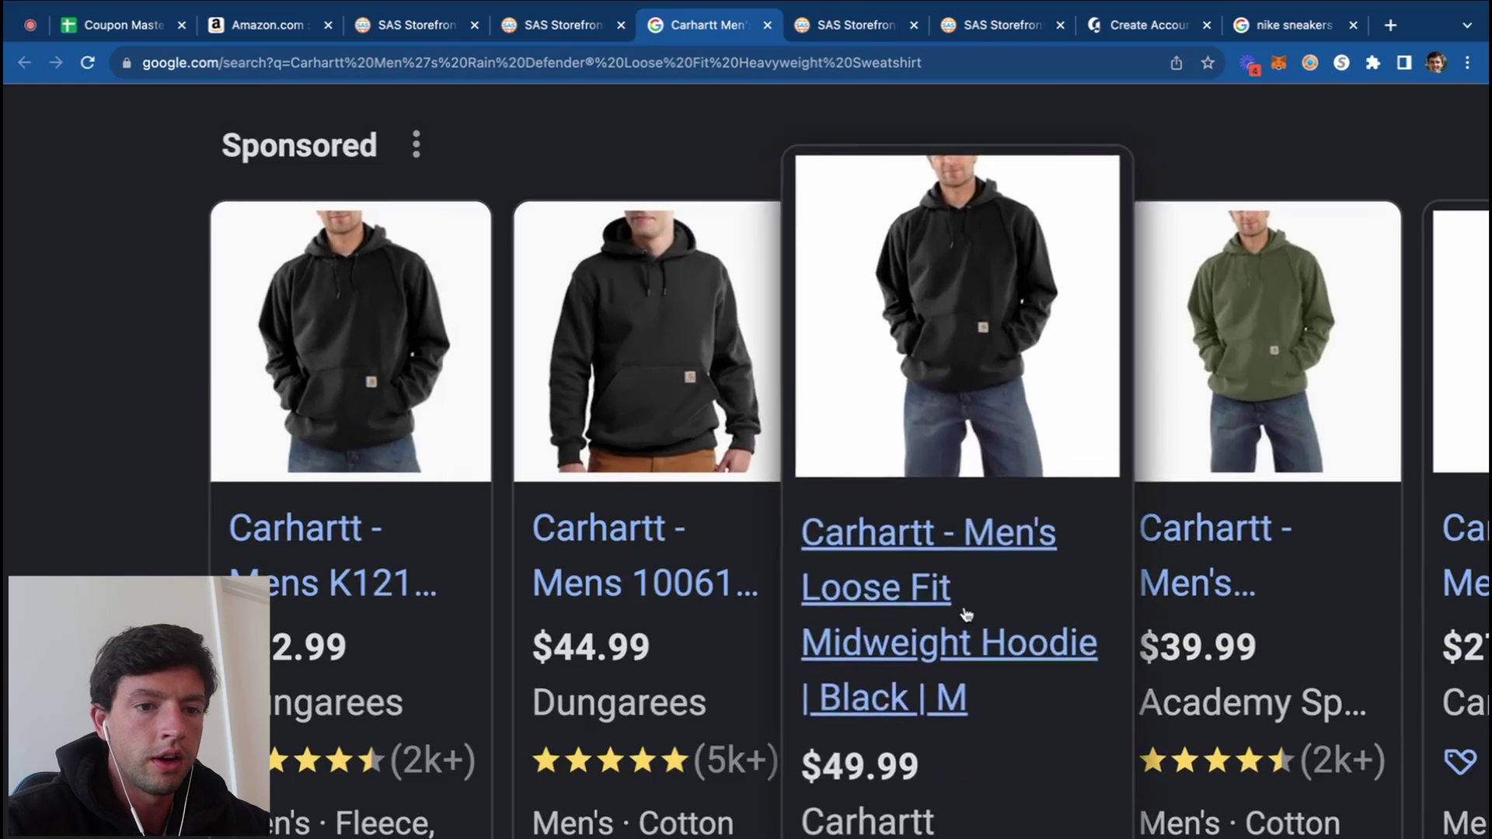
{"action": "scroll", "coordinate": [1193, 610], "scroll_direction": "right", "scroll_amount": 3}
{"action": "scroll", "coordinate": [1192, 610], "scroll_direction": "right", "scroll_amount": 2}
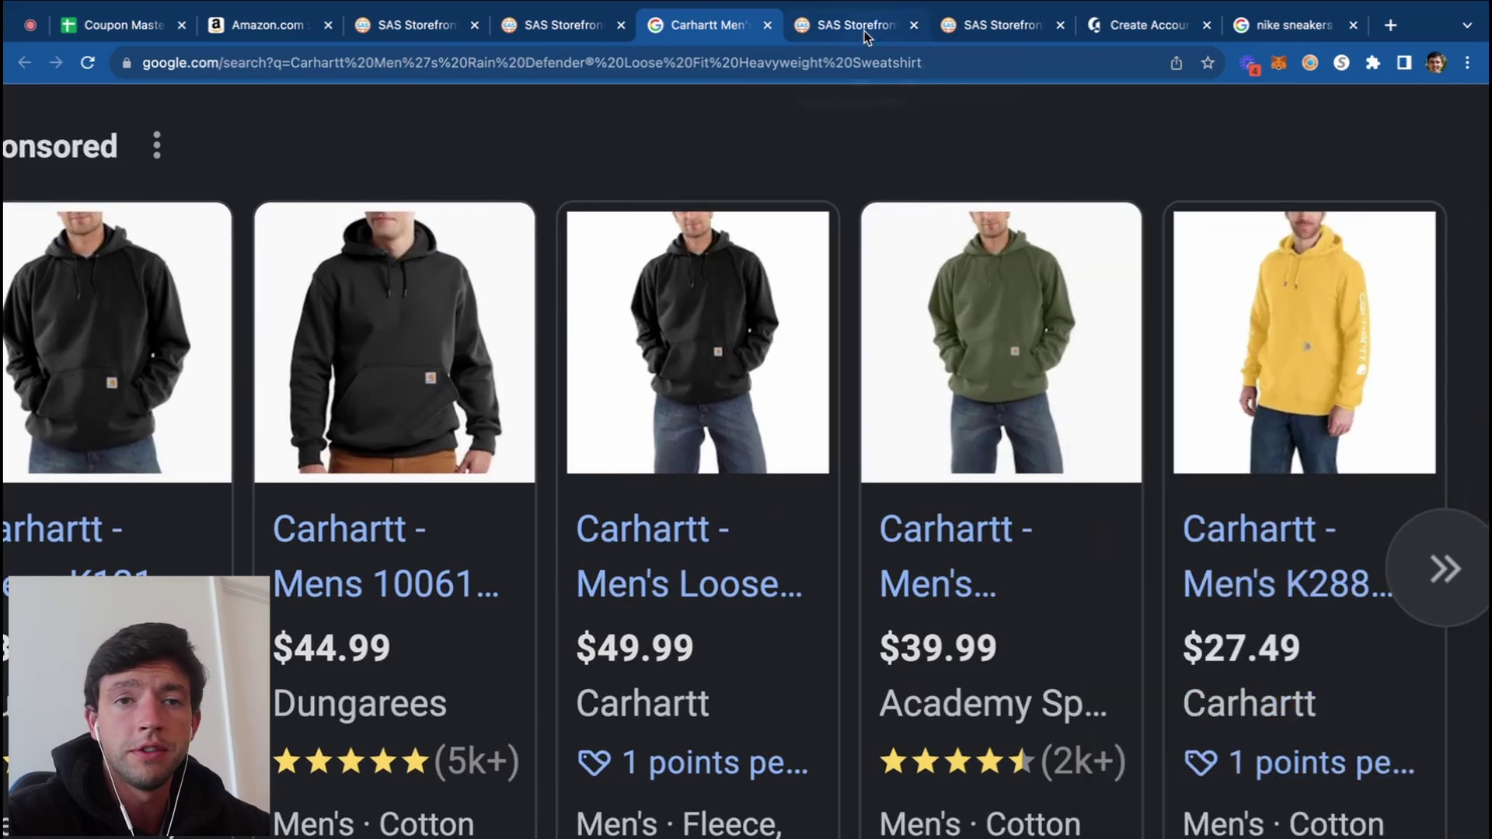
{"action": "left_click", "coordinate": [117, 25]}
{"action": "left_click", "coordinate": [191, 380]}
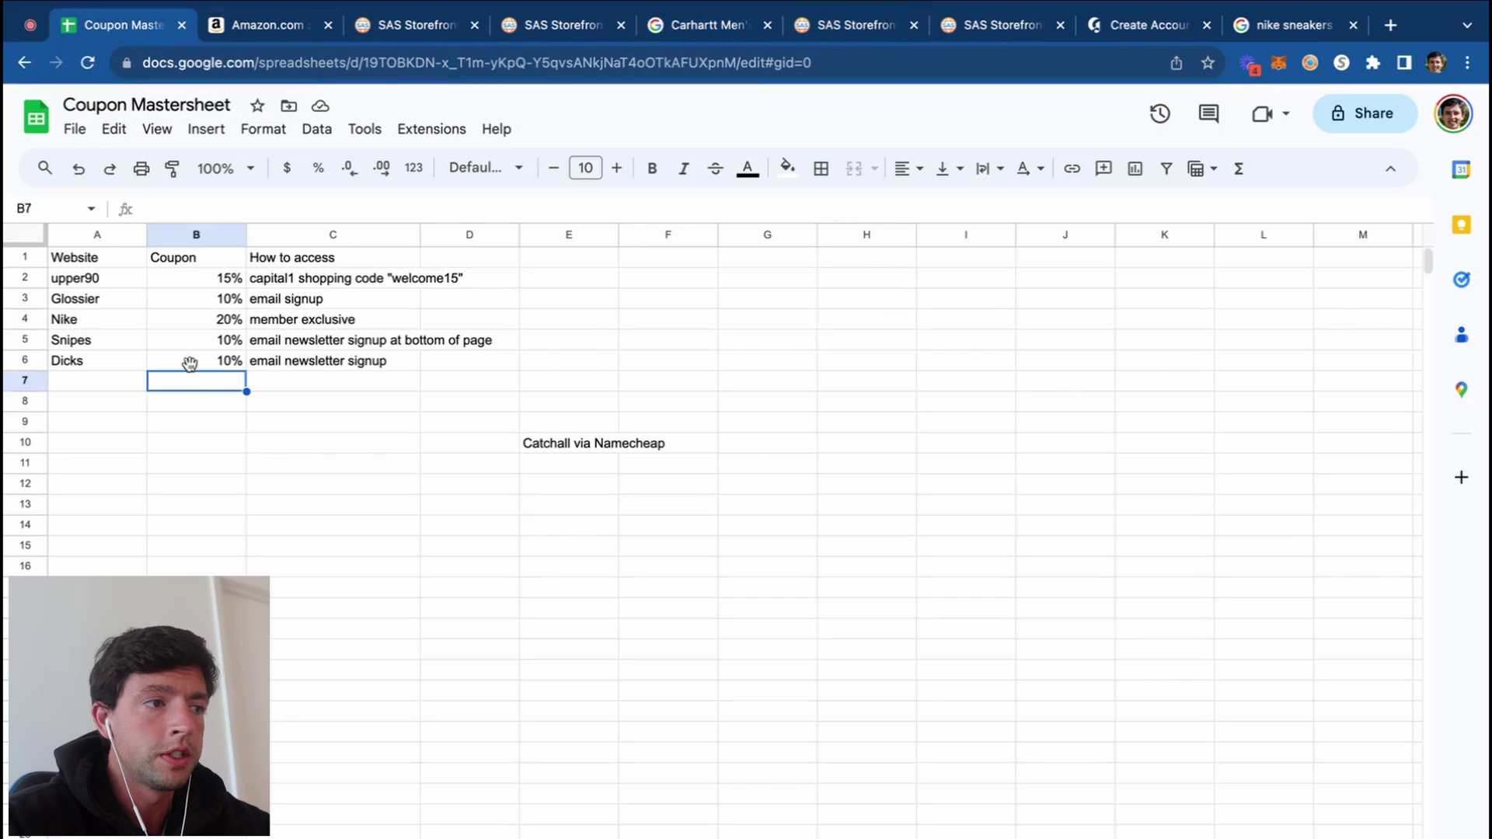
Step: Show Kasa Style's top brands: L'oréal Paris (104), Essie (69), Covergirl (68)
{"action": "left_click", "coordinate": [966, 57]}
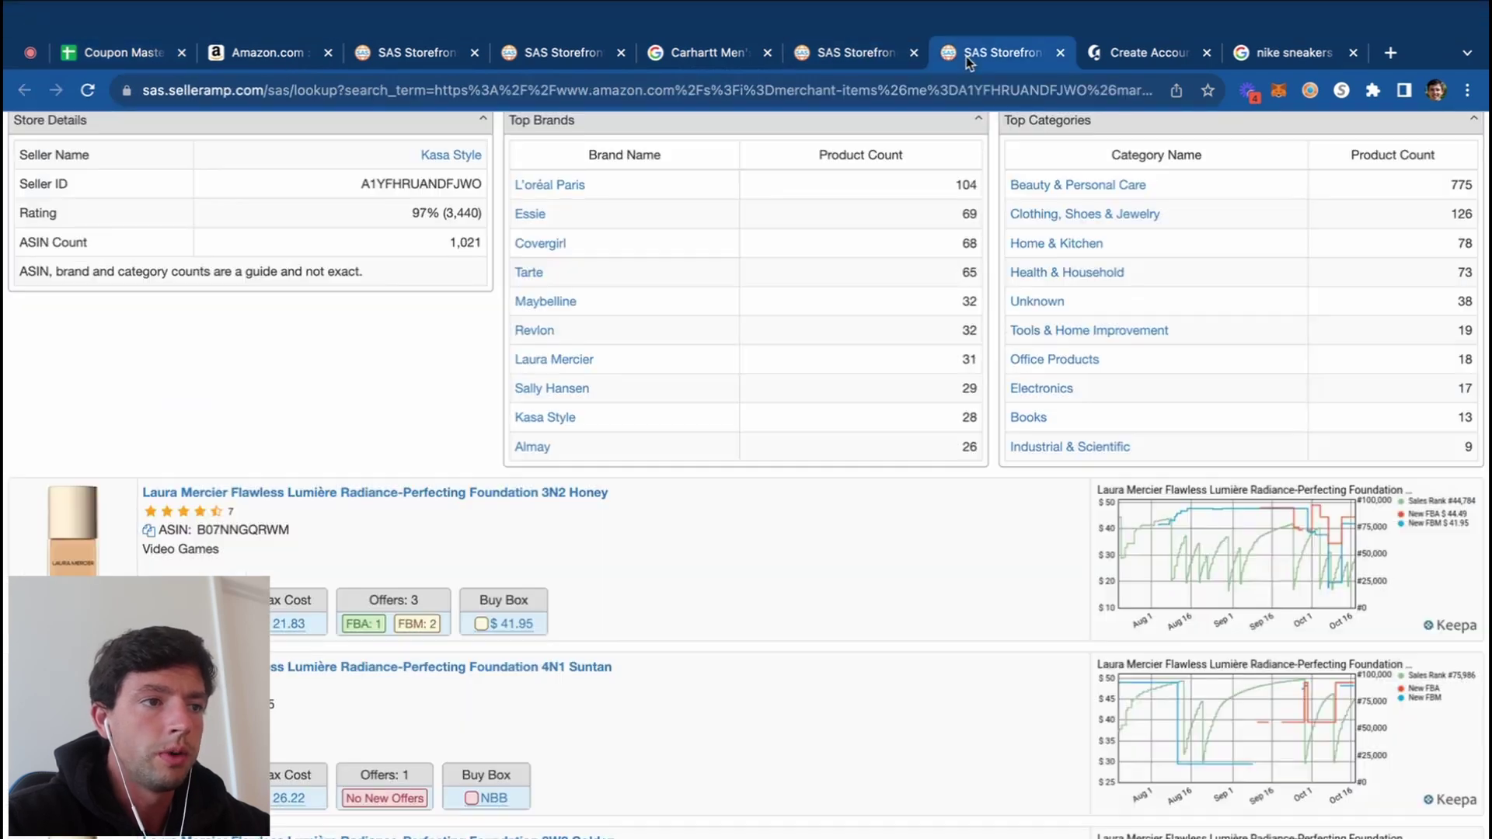
{"action": "scroll", "coordinate": [771, 225], "scroll_direction": "up", "scroll_amount": 3}
{"action": "scroll", "coordinate": [771, 225], "scroll_direction": "up", "scroll_amount": 5}
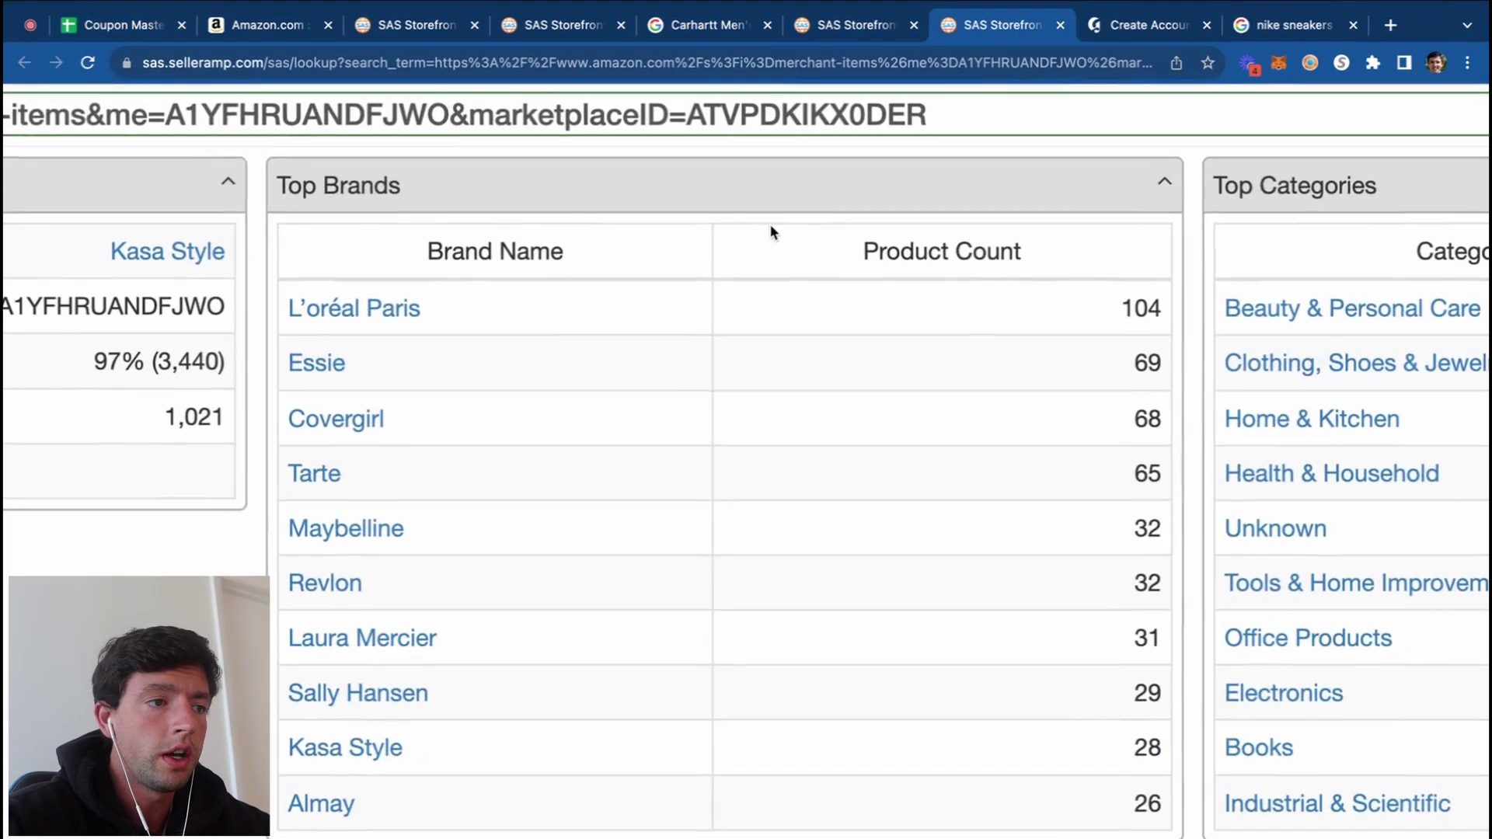
{"action": "left_click", "coordinate": [278, 30]}
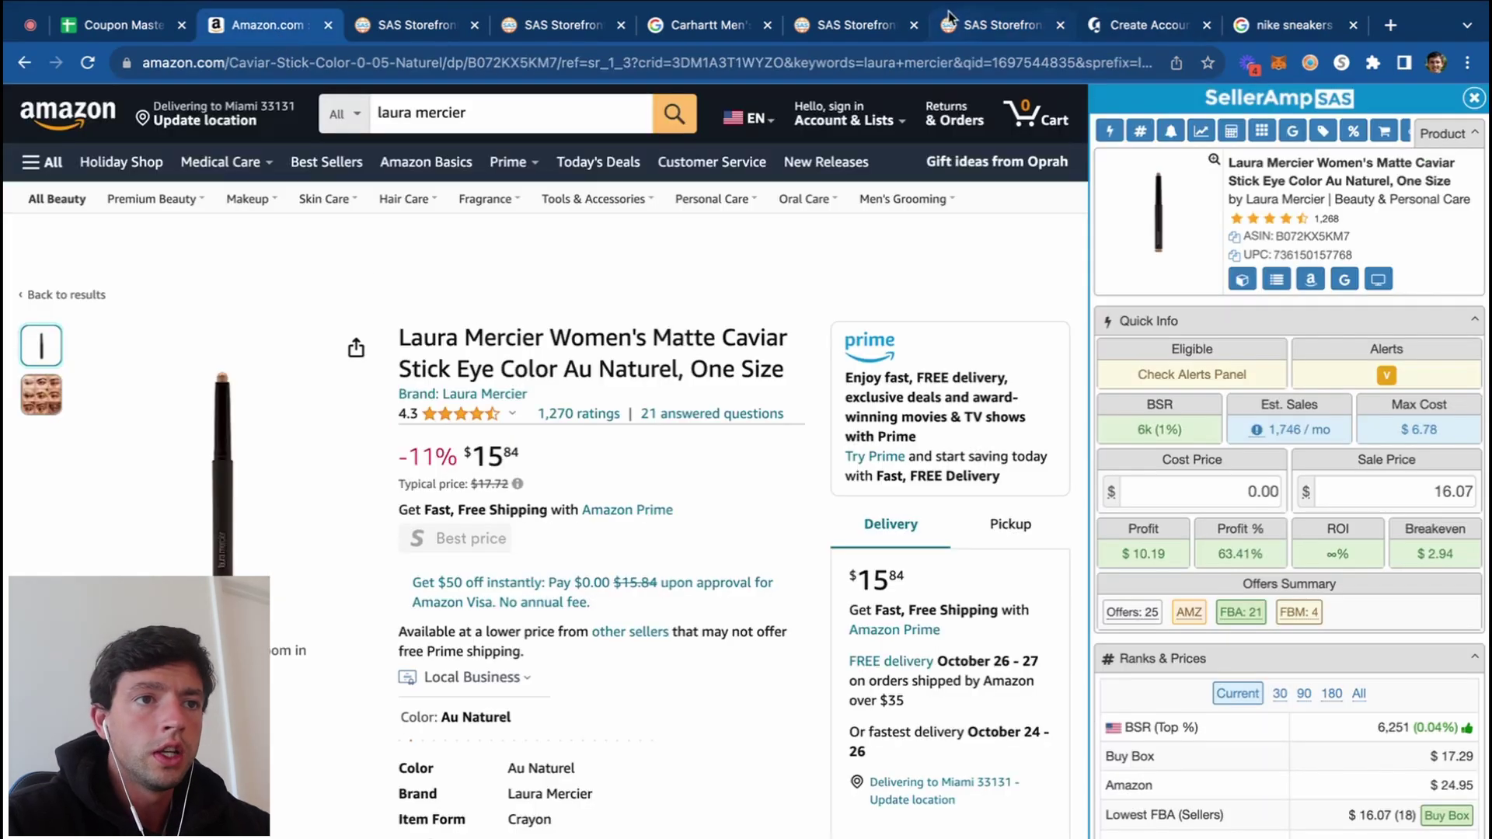
{"action": "left_click", "coordinate": [954, 33]}
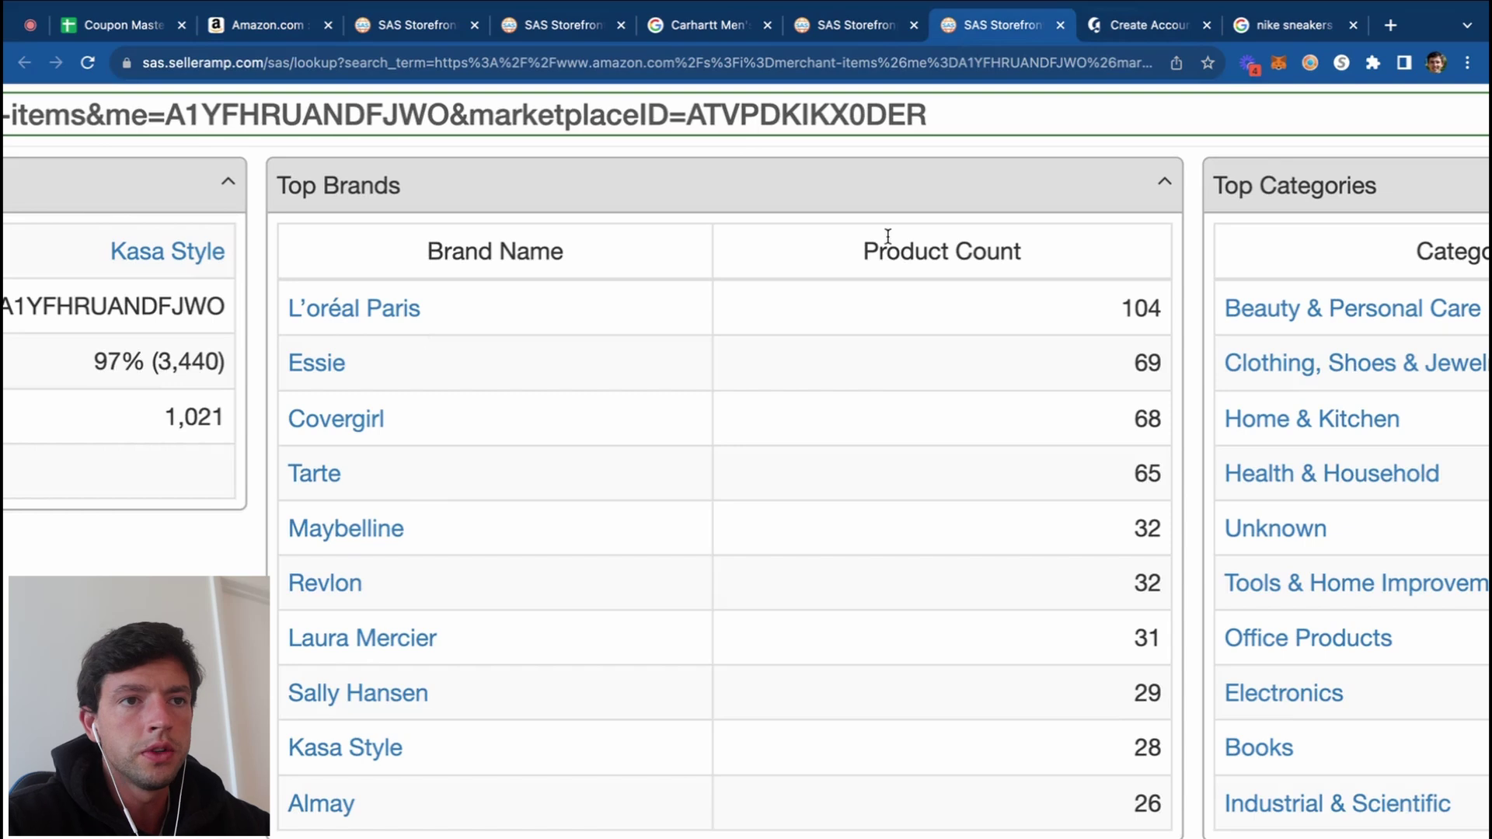